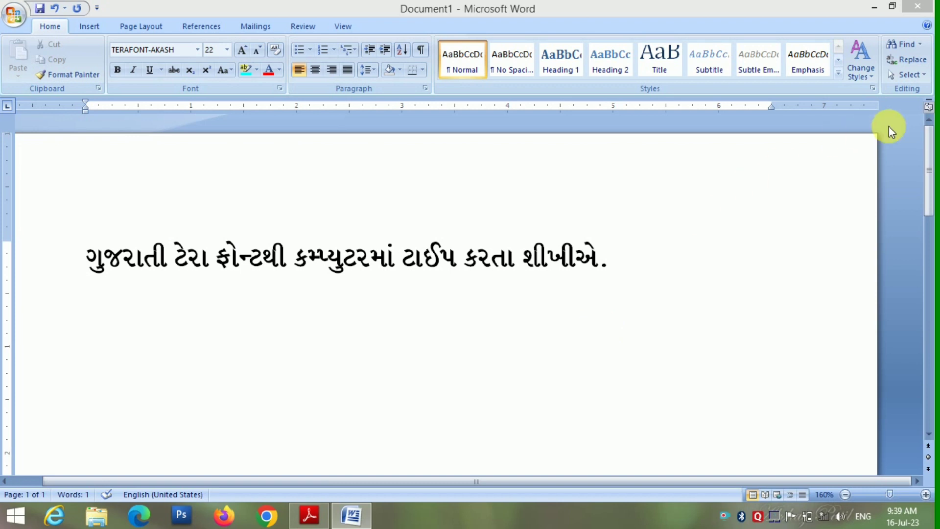
# - Restore down the Word window, bring the Gujarati textbook PDF forward, then return to Word
pyautogui.click(892, 7)
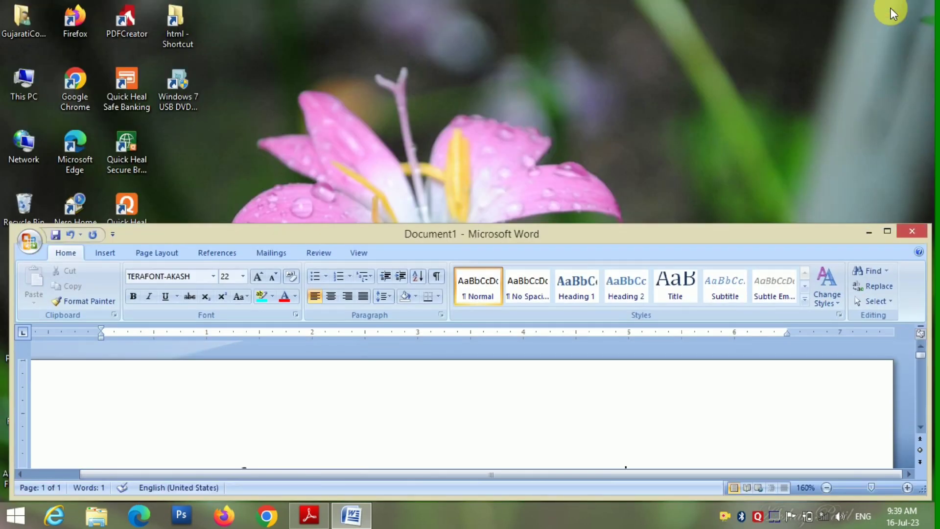
pyautogui.click(311, 515)
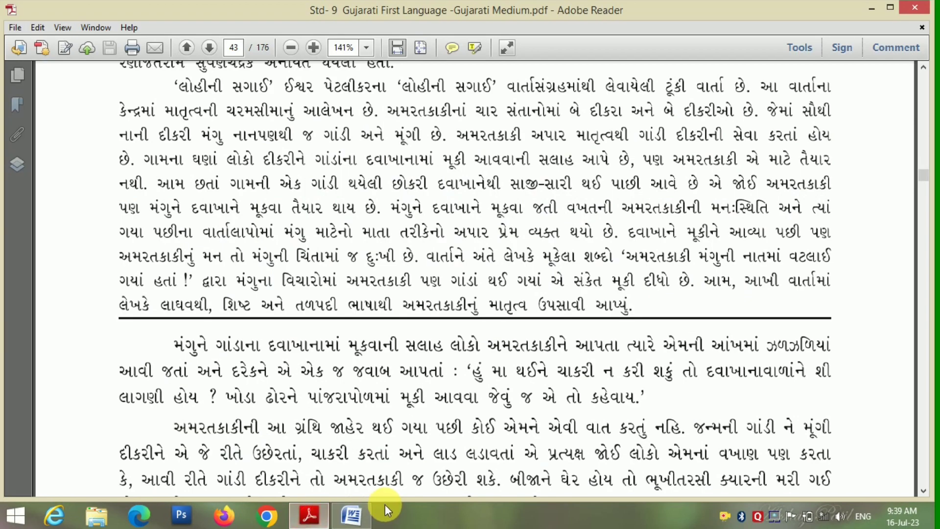
pyautogui.click(358, 519)
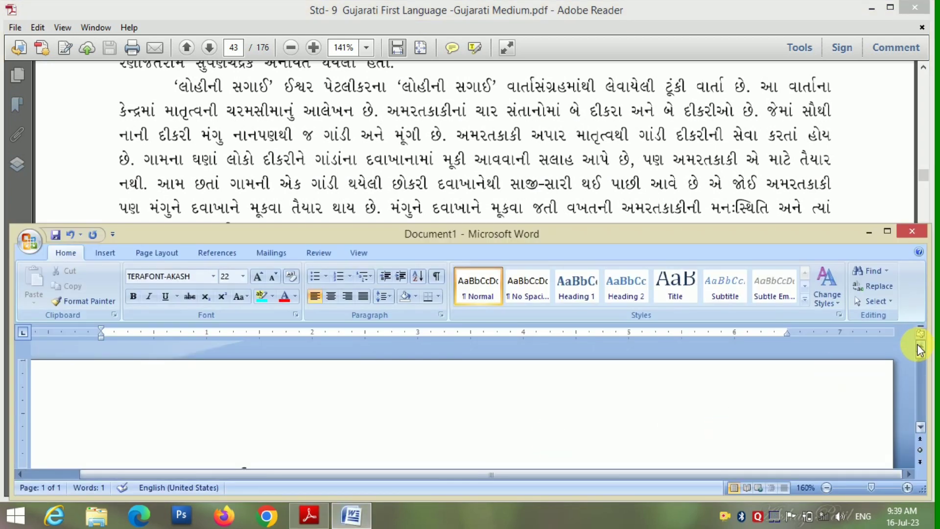
# - Scroll the document down until the sample Gujarati line is visible
pyautogui.click(920, 428)
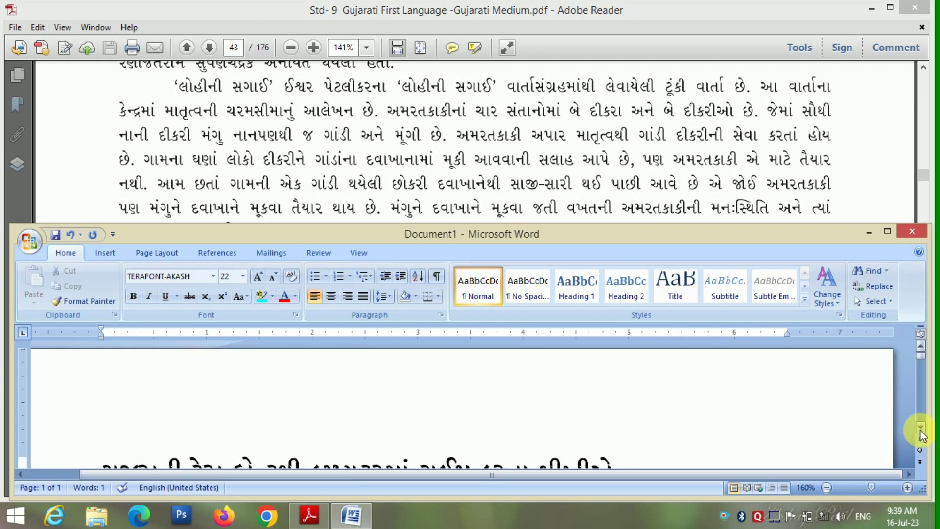
pyautogui.click(920, 429)
pyautogui.click(921, 428)
pyautogui.click(920, 428)
pyautogui.click(920, 429)
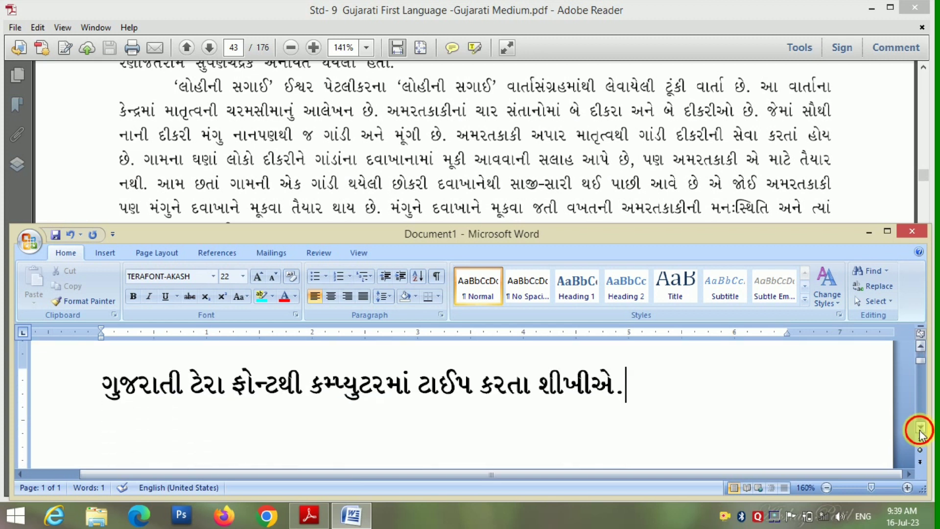
pyautogui.click(920, 428)
# - Select and delete the whole sample Gujarati sentence, then set the font size to 16
pyautogui.click(920, 428)
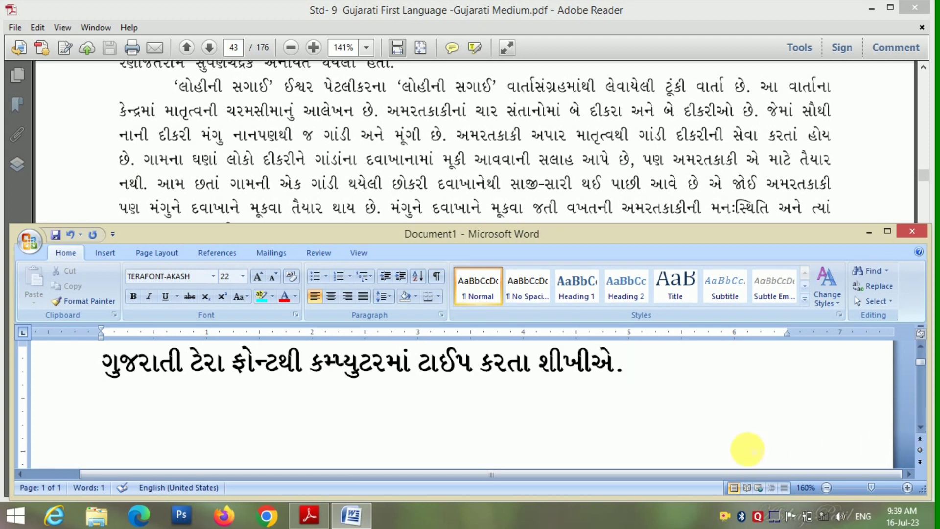
pyautogui.hotkey('ctrl', 'a')
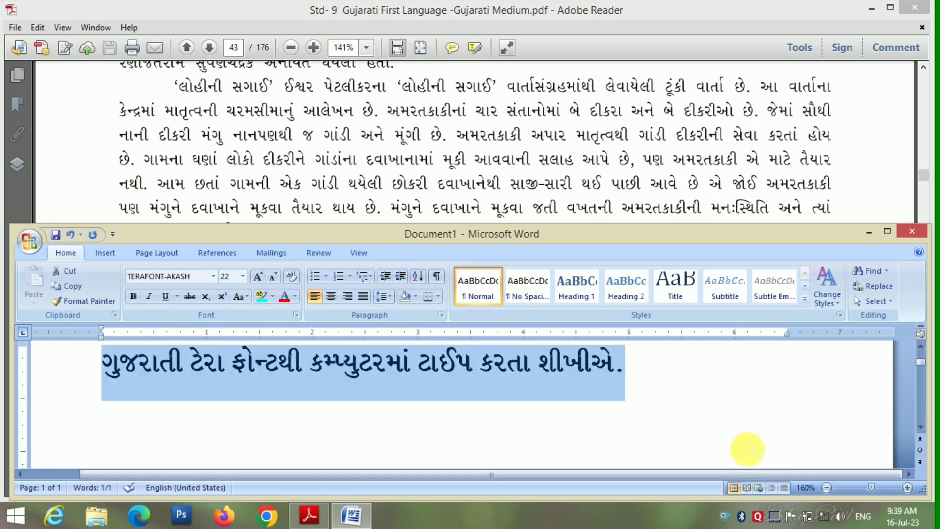
pyautogui.press('Delete')
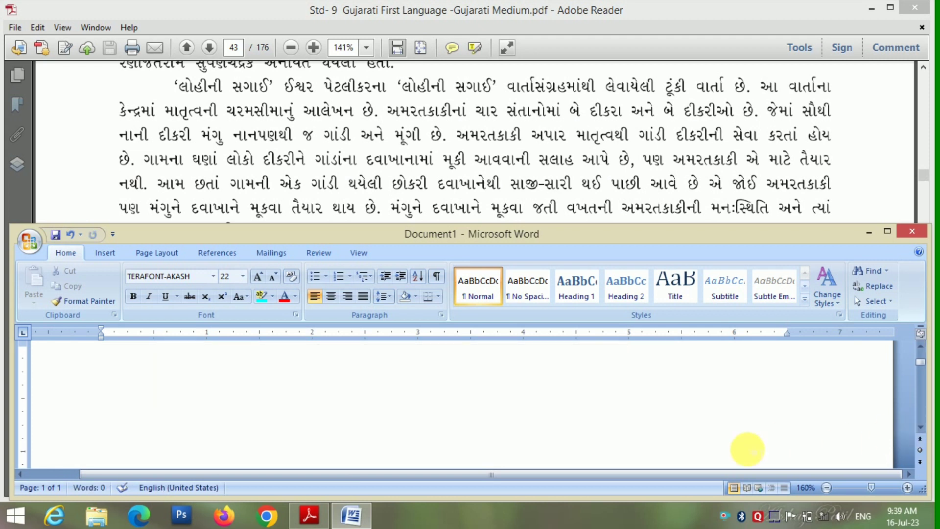
pyautogui.click(244, 277)
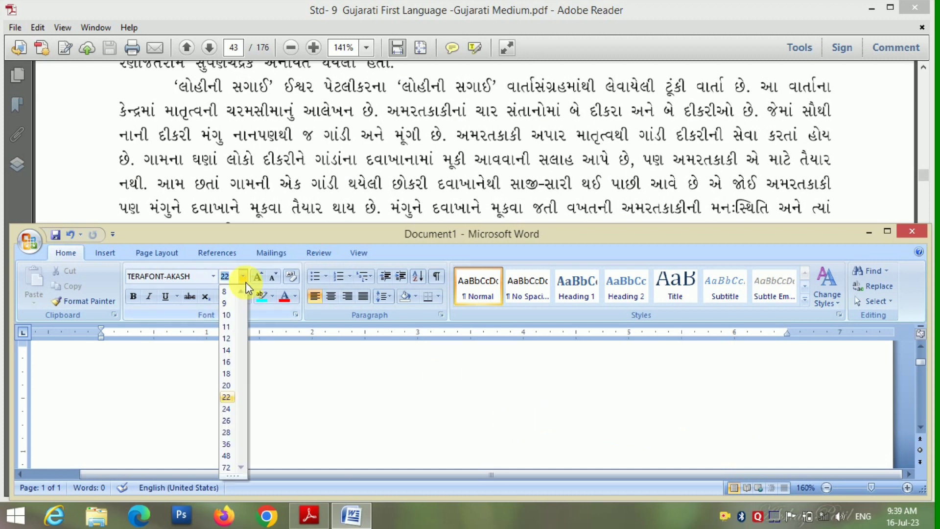
pyautogui.click(226, 361)
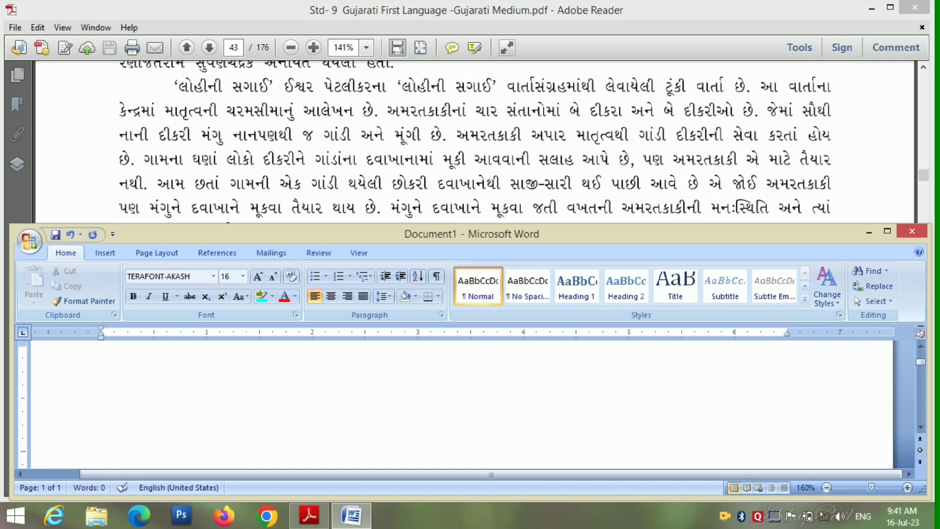
# - Type the title 'લોહીની સગાઈ', the author's name and the title again, removing a stray closing quote
pyautogui.write("'")
pyautogui.write('લો')
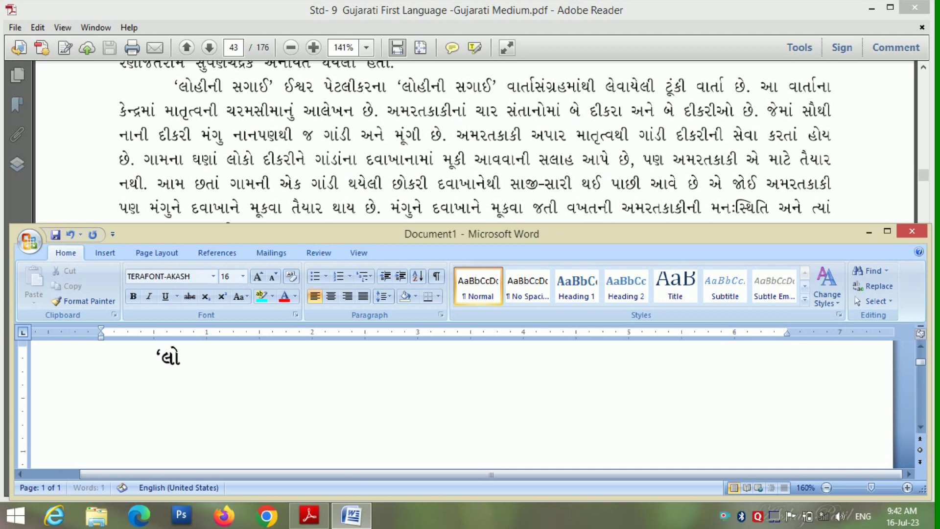
pyautogui.write('હી')
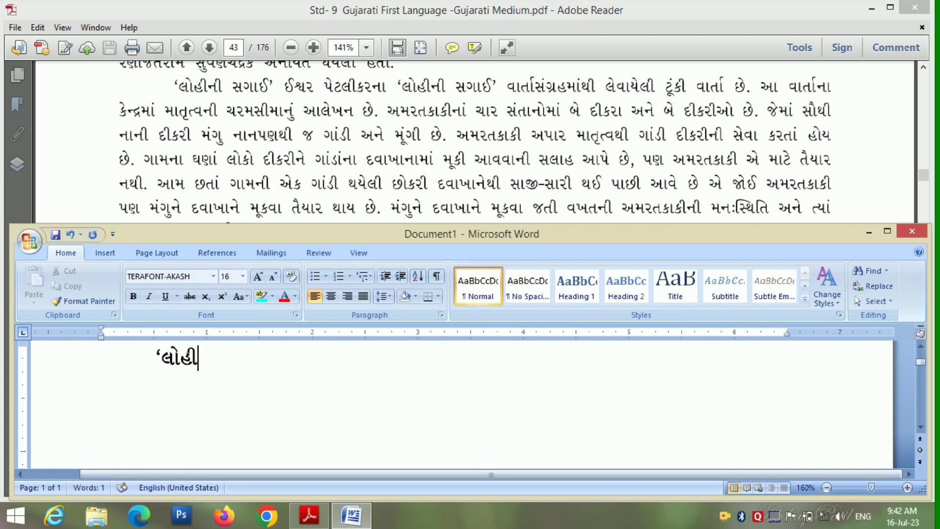
pyautogui.write('ની')
pyautogui.write(' સગાઈ')
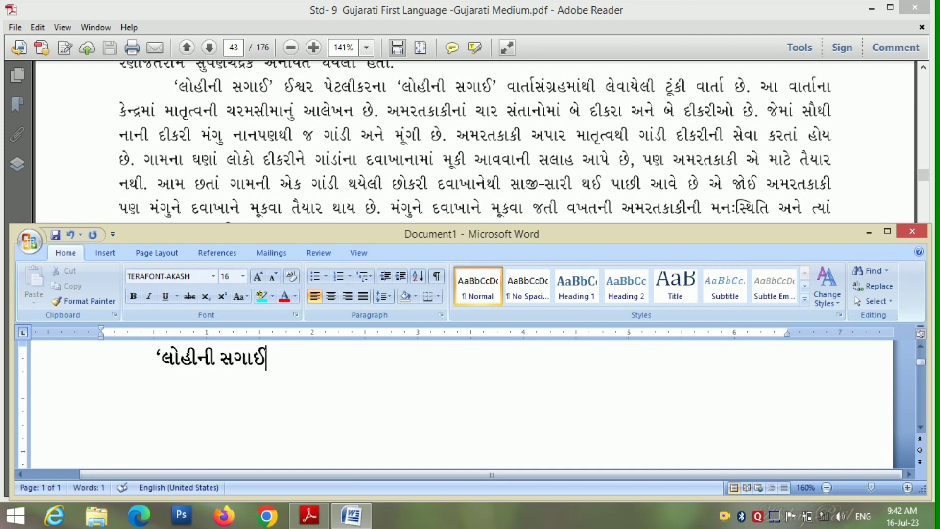
pyautogui.write("'")
pyautogui.write(' ઈ')
pyautogui.write('શ્વ')
pyautogui.write('વર')
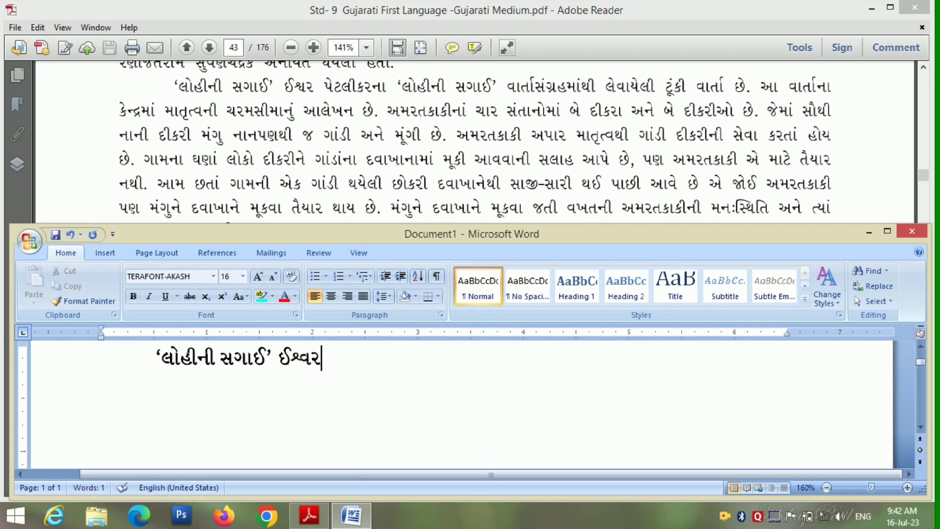
pyautogui.write(' પે')
pyautogui.write('ટ')
pyautogui.write('l')
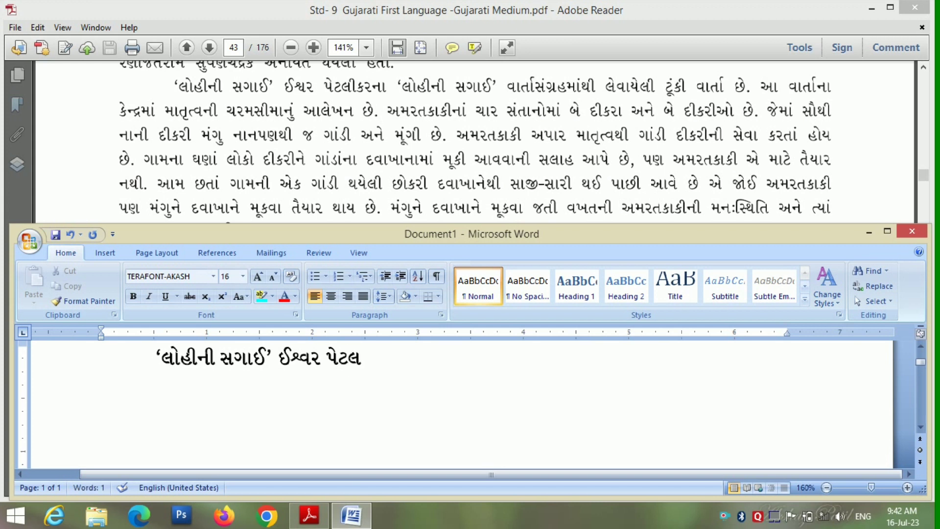
pyautogui.write('I')
pyautogui.write('kr')
pyautogui.write('ા')
pyautogui.write(' ‘')
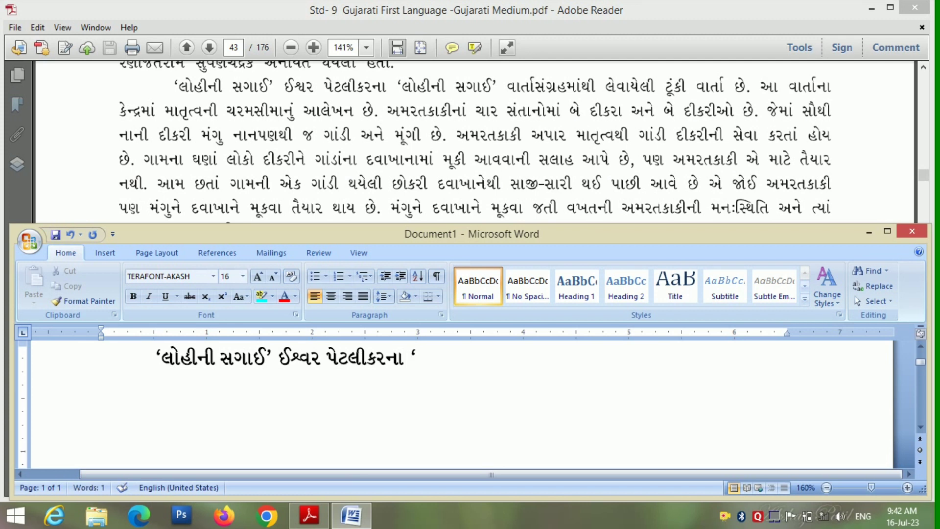
pyautogui.write('લો')
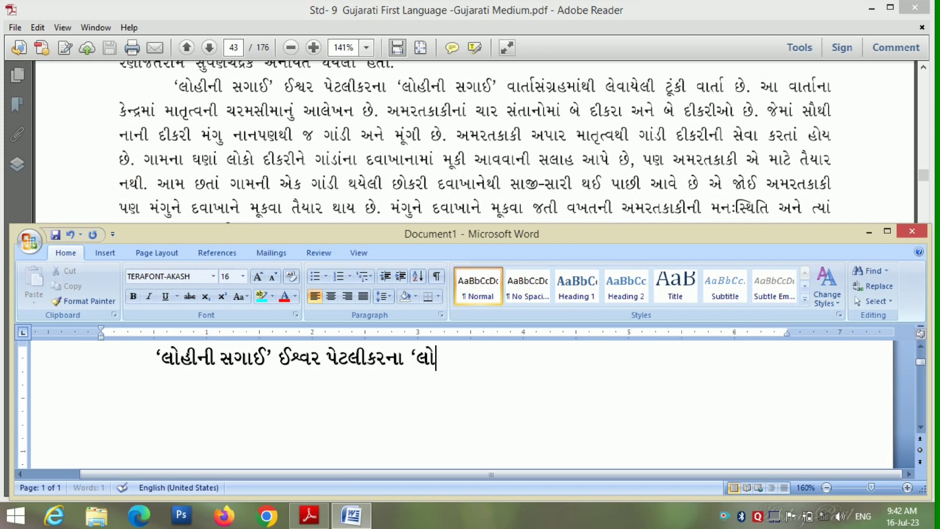
pyautogui.write('હી')
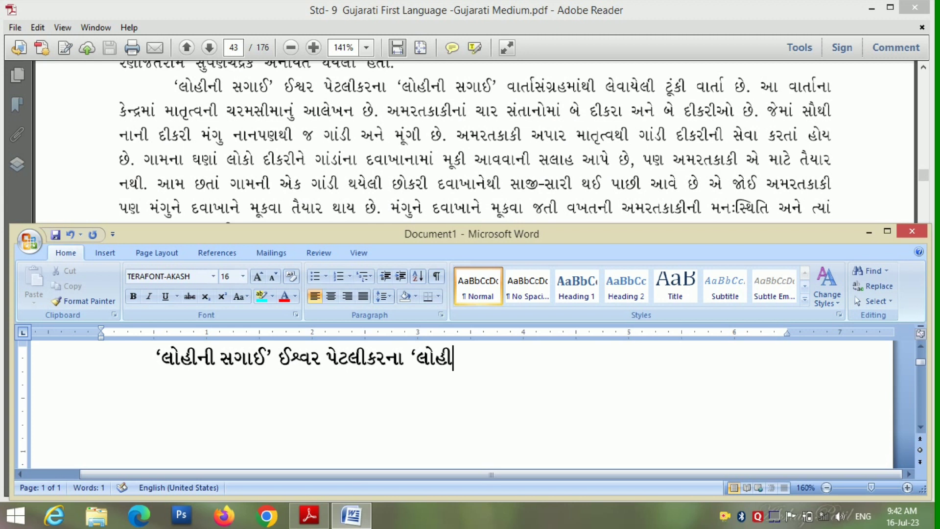
pyautogui.write('ની')
pyautogui.write(' સ')
pyautogui.write('ગાઈ')
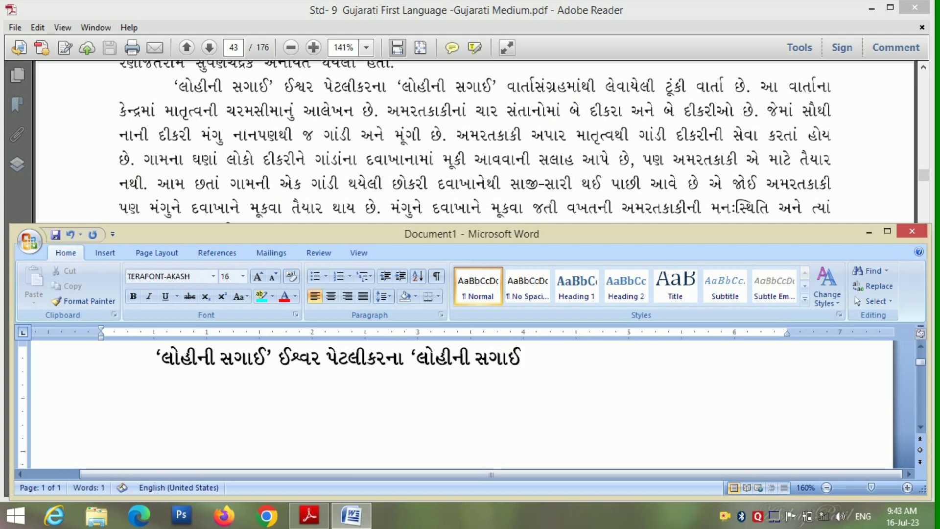
pyautogui.write("'")
pyautogui.press('BackSpace')
# - Continue from 'વાર્તાસંગ્રહમાંથી' through 'માતૃત્વની ચરમસીમાનું આલેખન છે', fixing one typo
pyautogui.write("'")
pyautogui.write(' vata')
pyautogui.write('r')
pyautogui.write('sg')
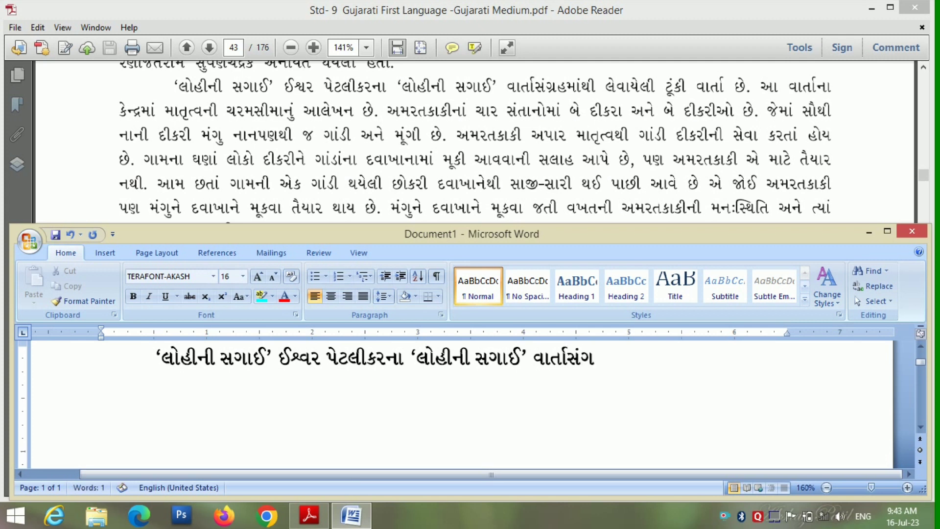
pyautogui.write('[')
pyautogui.press('BackSpace')
pyautogui.write('hma')
pyautogui.write('[')
pyautogui.write('YI')
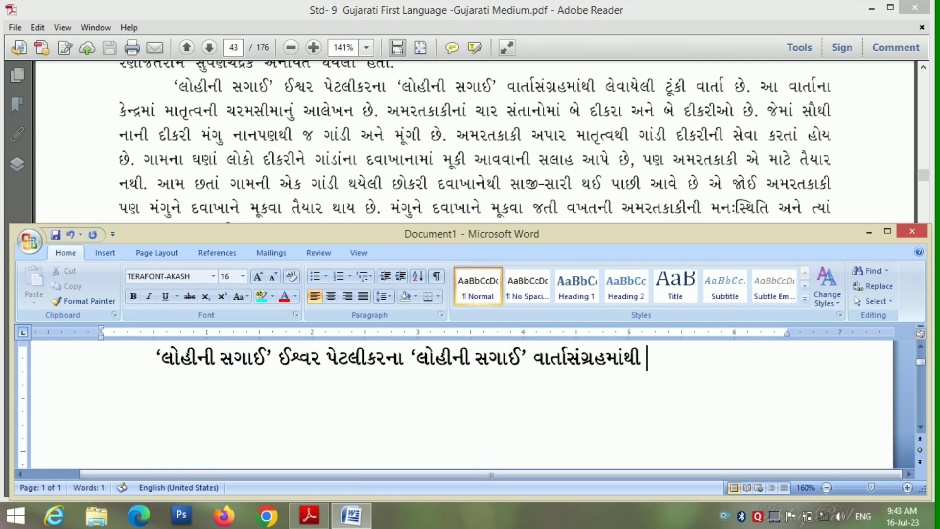
pyautogui.write(' leva')
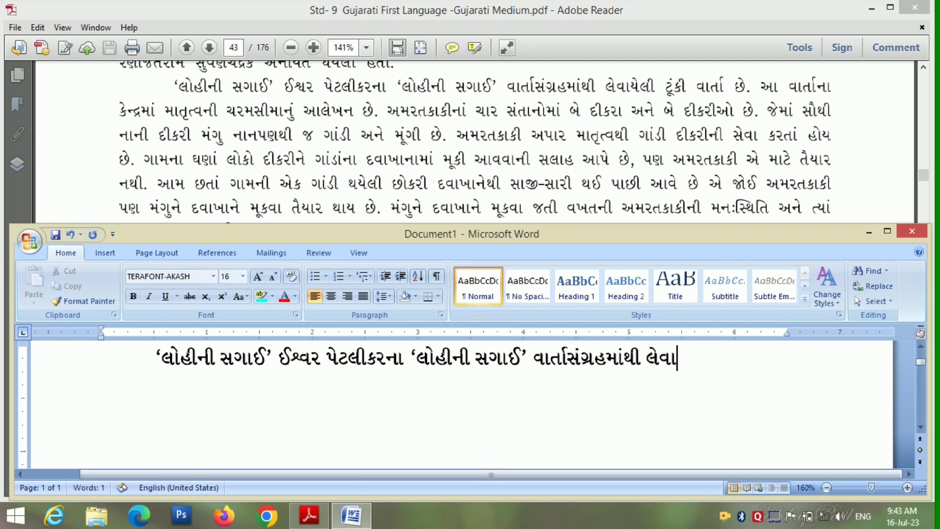
pyautogui.write('yel')
pyautogui.write('I')
pyautogui.write(' T')
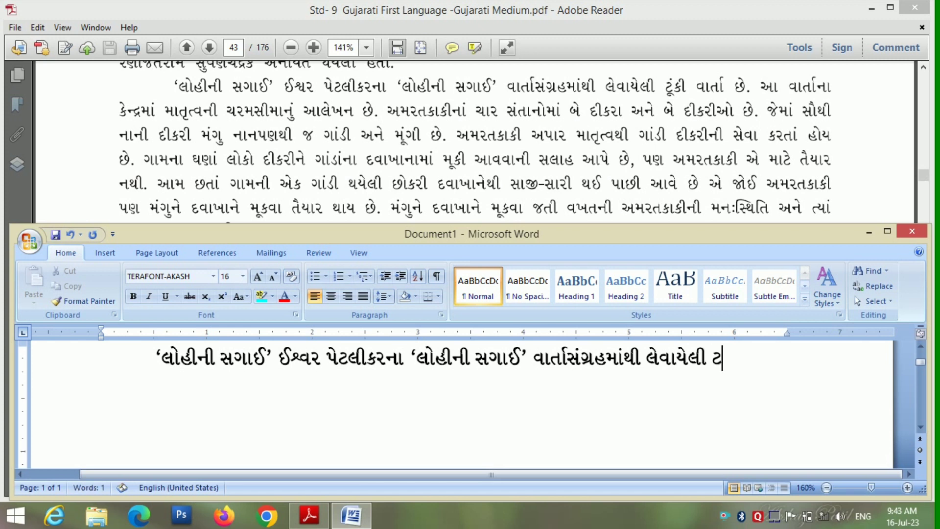
pyautogui.write('UM')
pyautogui.write('kI')
pyautogui.write(' vAtAZ')
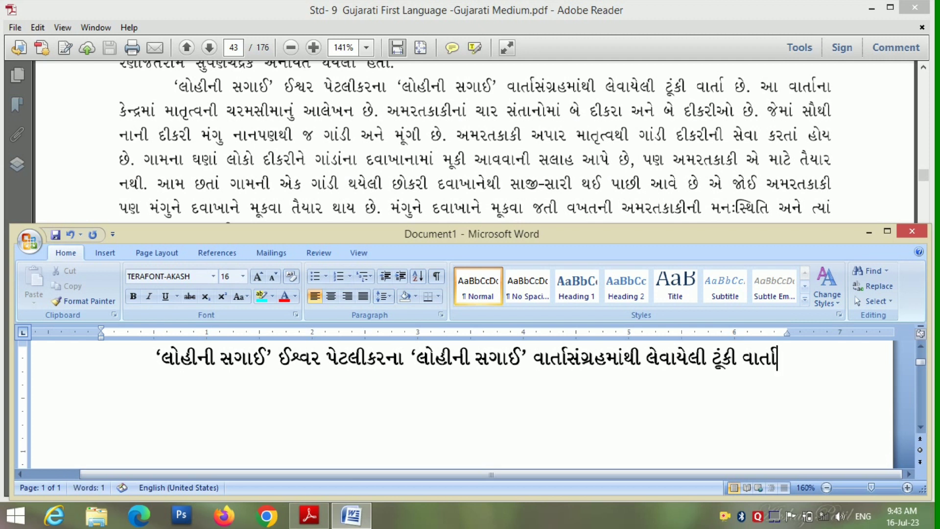
pyautogui.write(' Ce')
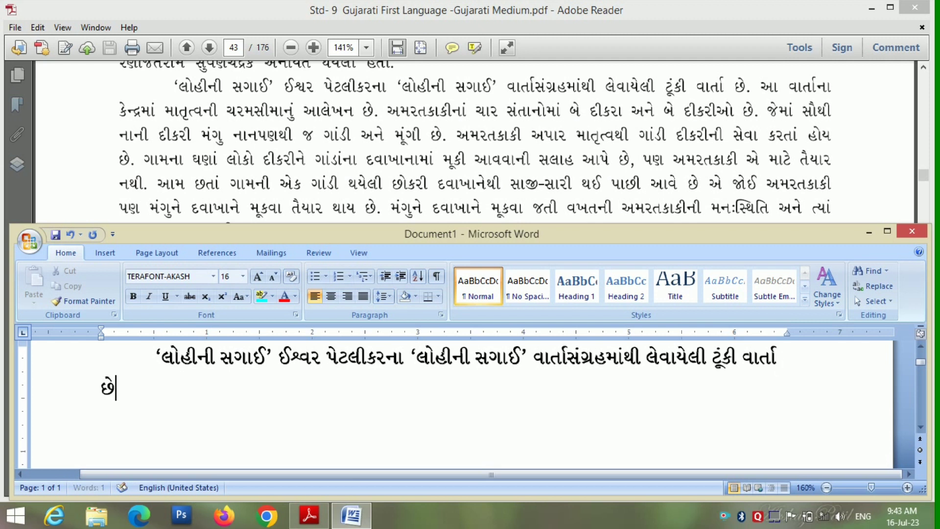
pyautogui.write('.')
pyautogui.write(' aA')
pyautogui.write(' vAtAZ')
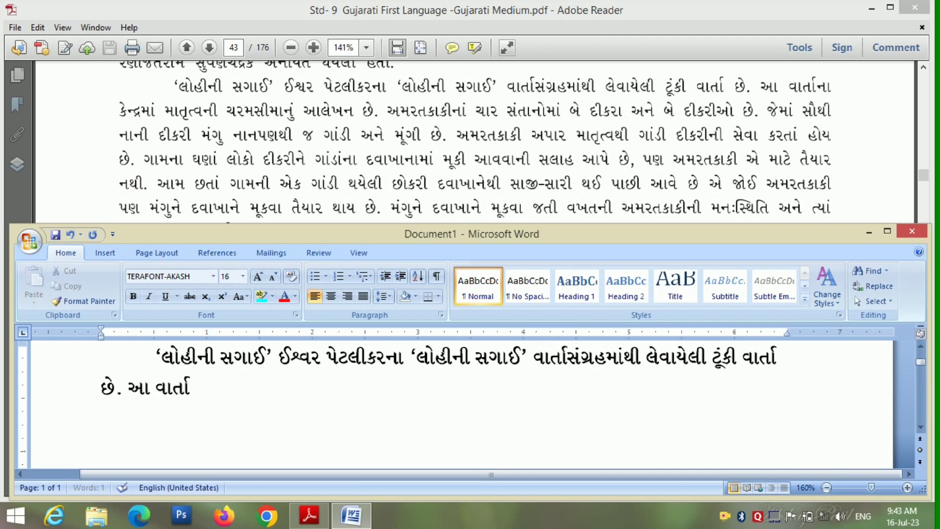
pyautogui.write('mAM')
pyautogui.write(' mA')
pyautogui.write('t')
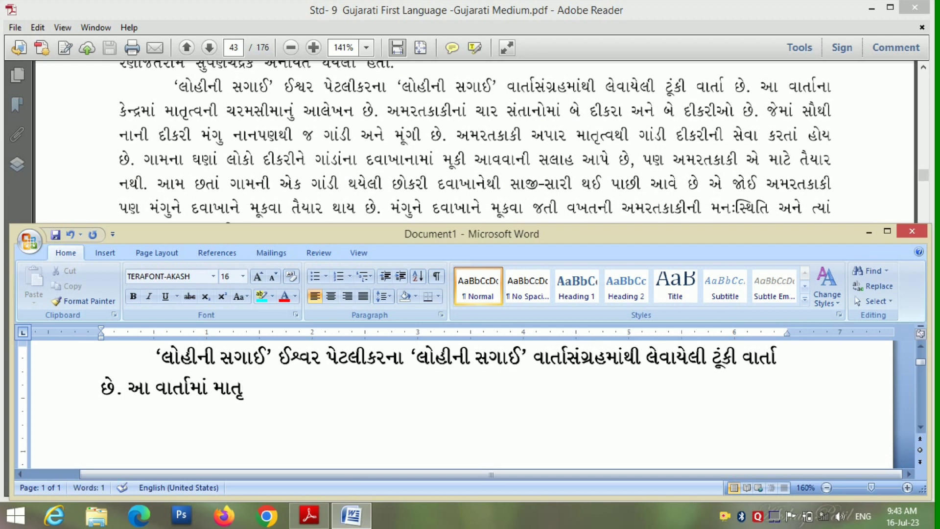
pyautogui.write('tvnI')
pyautogui.write(' crm')
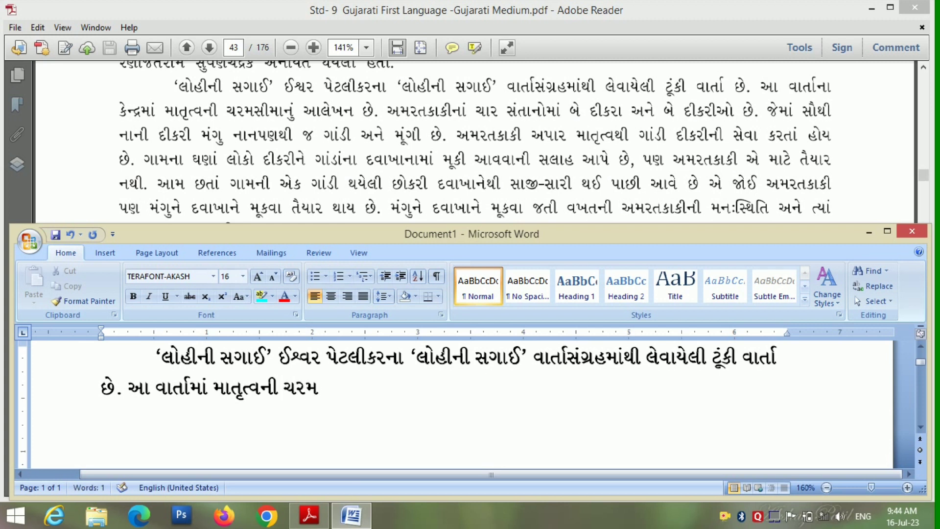
pyautogui.write('sIma')
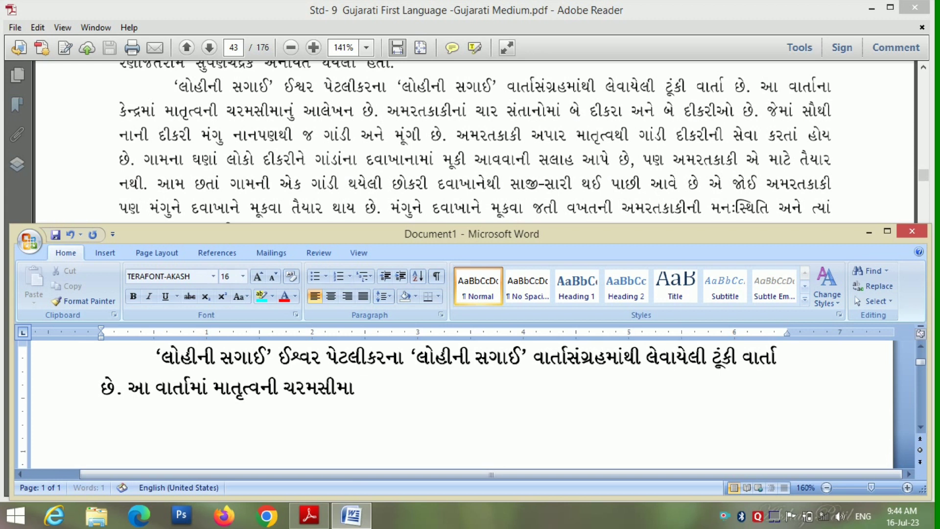
pyautogui.write('nuM')
pyautogui.write(' Aa')
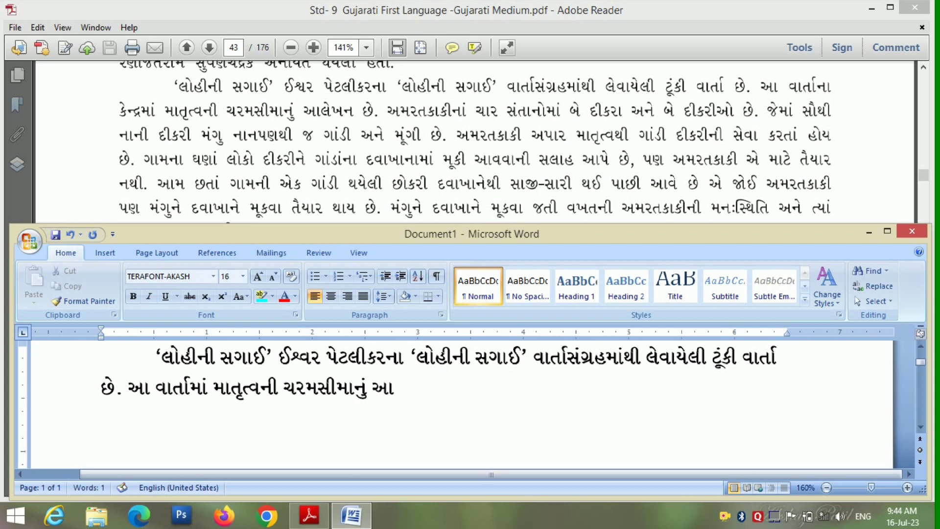
pyautogui.write('leKn')
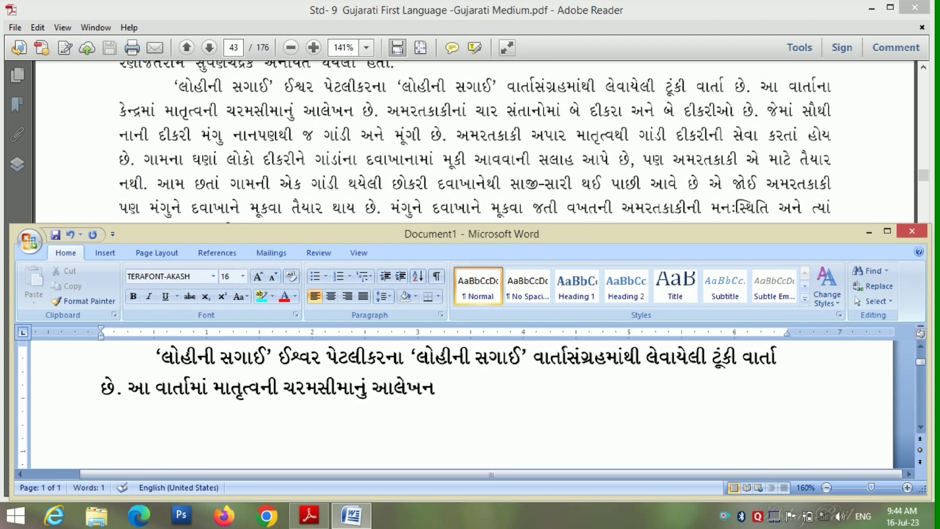
pyautogui.write(' Ce.')
pyautogui.write(' Amrt')
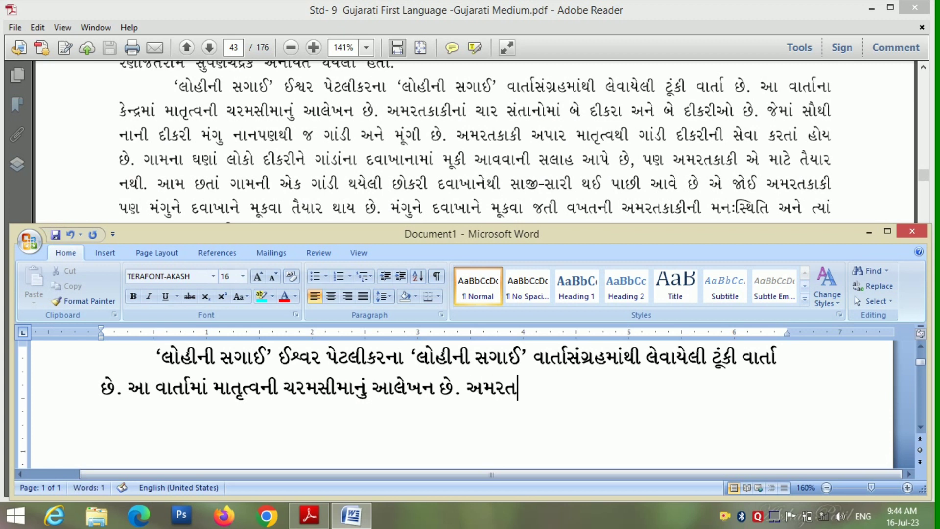
pyautogui.write('kakI')
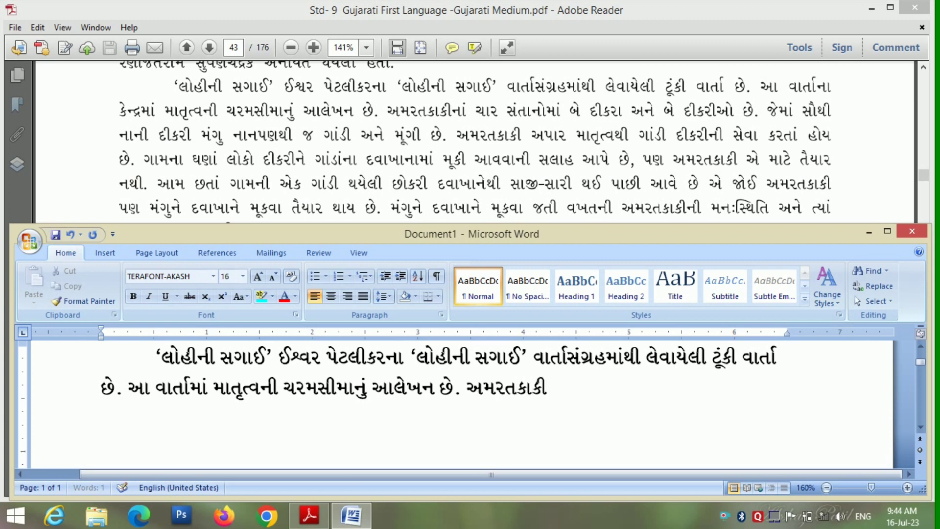
pyautogui.write('na')
pyautogui.write('M')
pyautogui.write(' car')
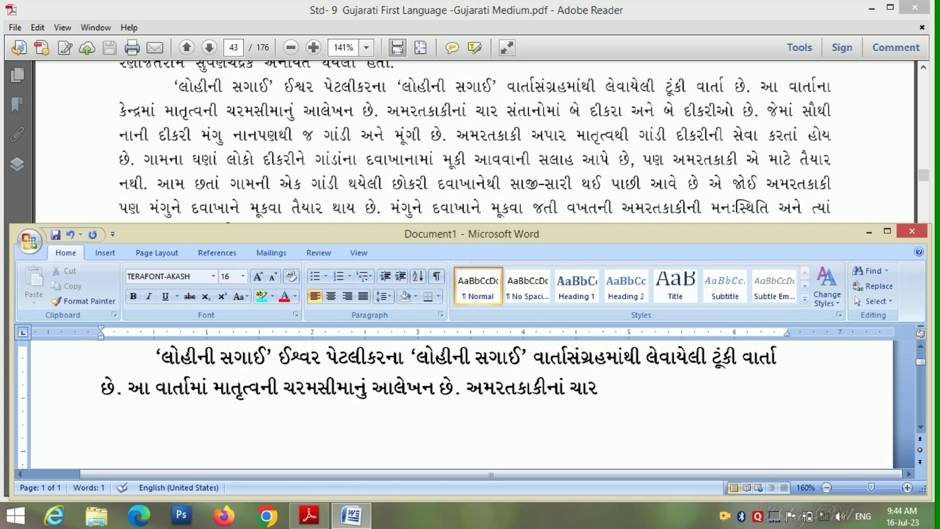
pyautogui.write(' s')
pyautogui.write('Mta')
pyautogui.write('noma')
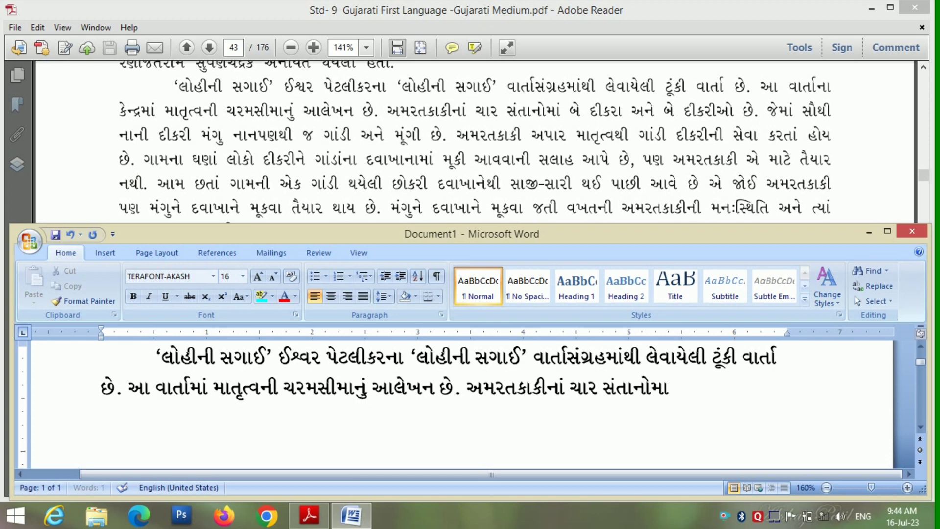
pyautogui.write('M be')
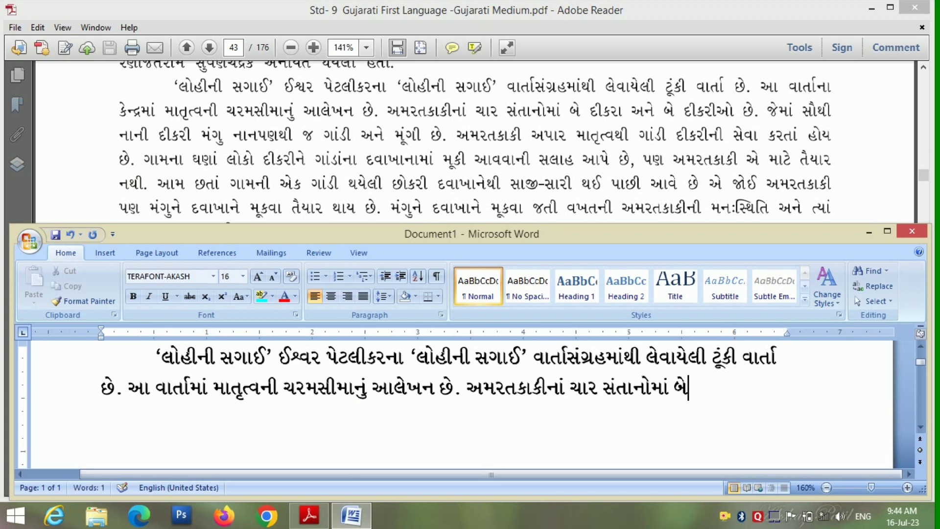
pyautogui.write(' dIk')
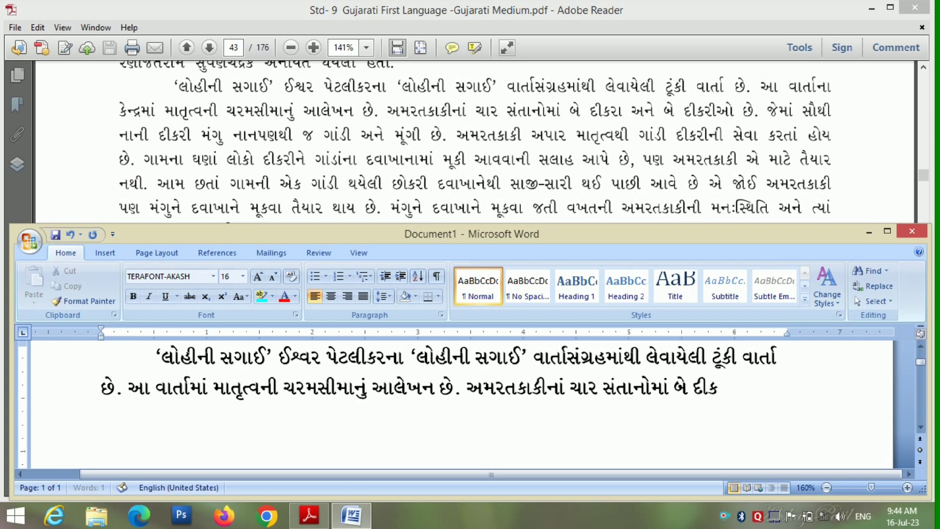
pyautogui.write('ra')
pyautogui.write(' Ane')
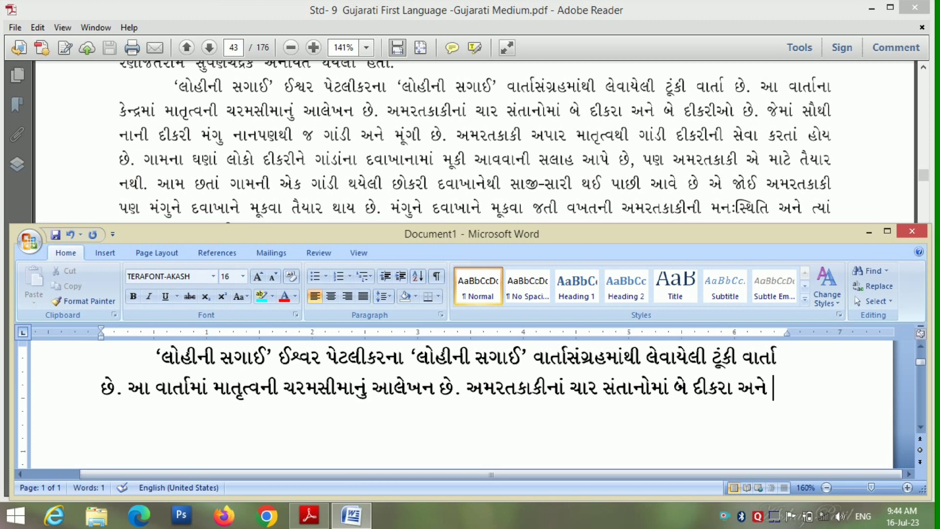
pyautogui.write(' be')
pyautogui.write(' dIkrI')
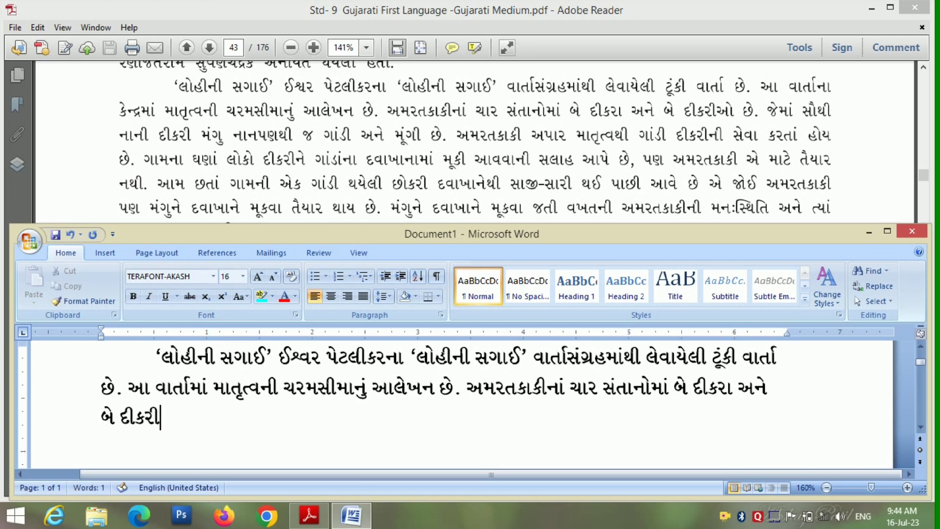
pyautogui.write('Aae')
pyautogui.write(' છે.')
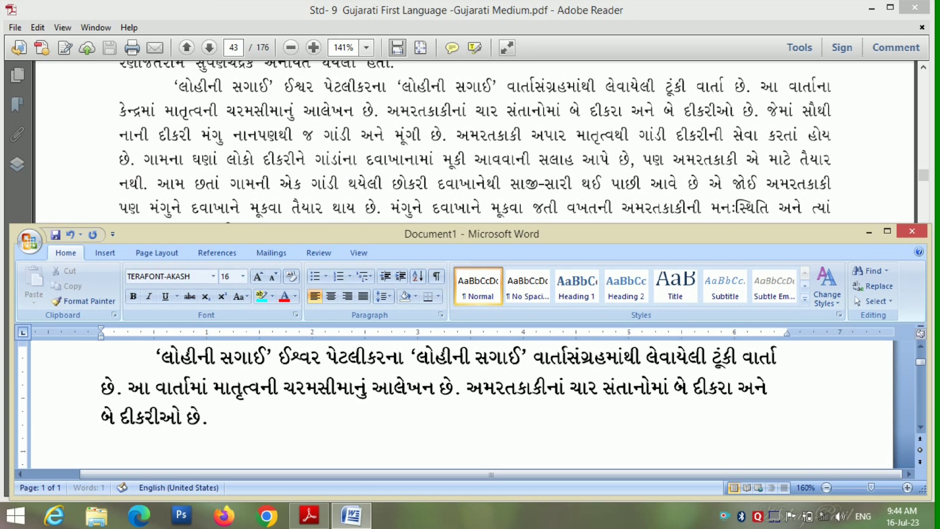
pyautogui.write(' જે')
pyautogui.write('માં')
pyautogui.write(' સ')
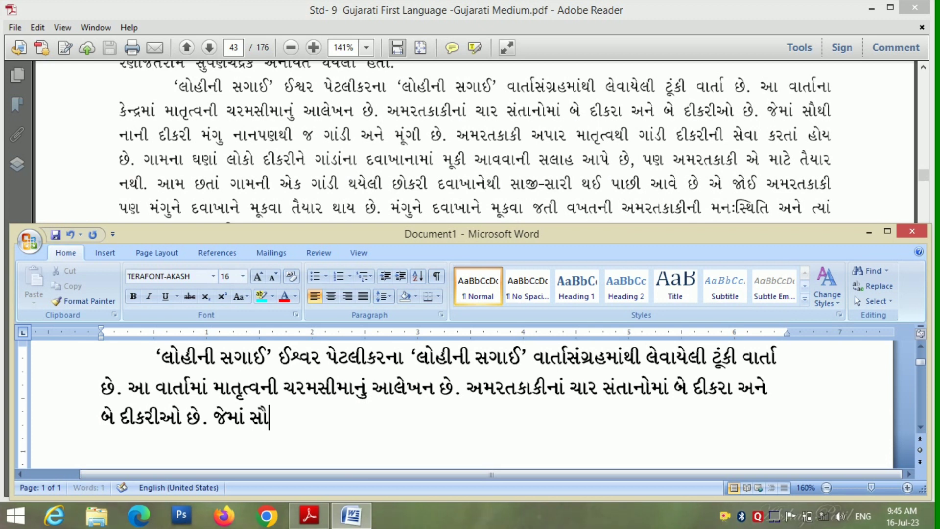
pyautogui.write('ૌથી')
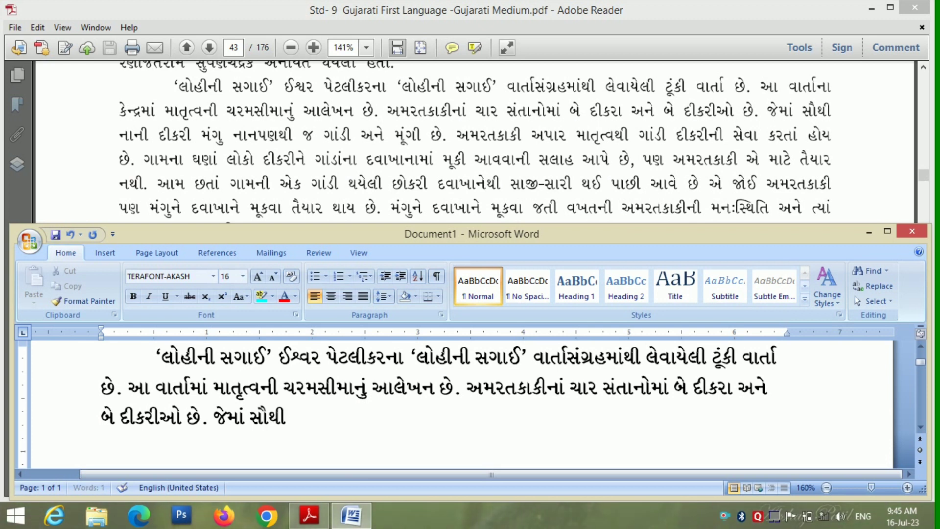
pyautogui.write(' નાની')
pyautogui.write(' દીકર')
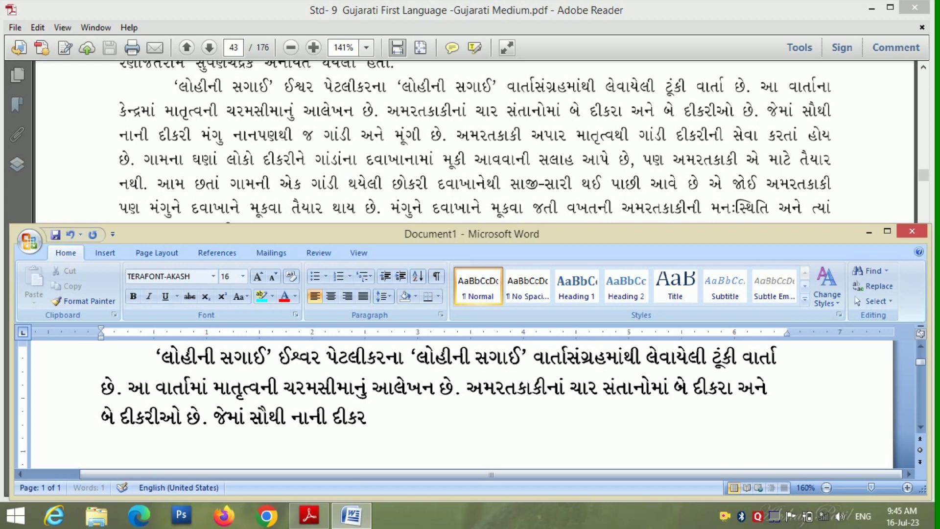
pyautogui.write('ી')
pyautogui.write(' મંગ')
pyautogui.write('ુ')
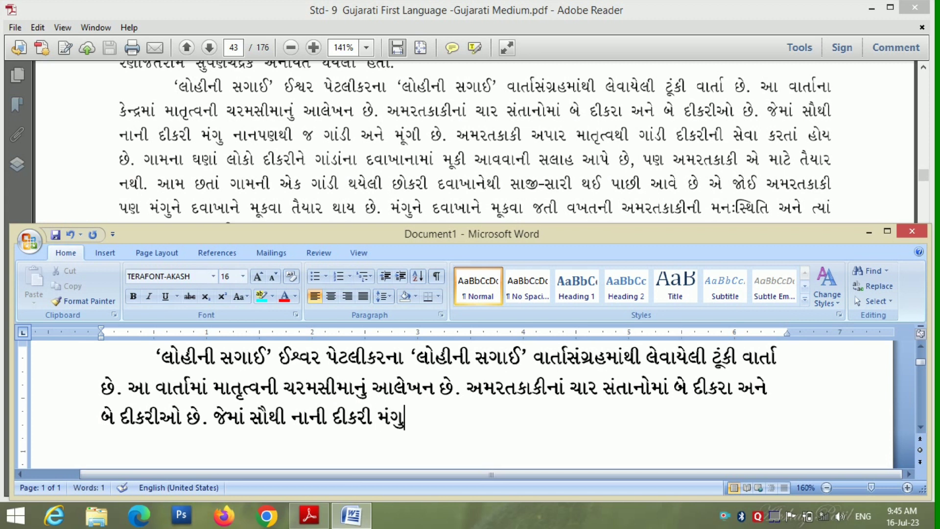
pyautogui.write(' ન')
pyautogui.write('ાનપણ')
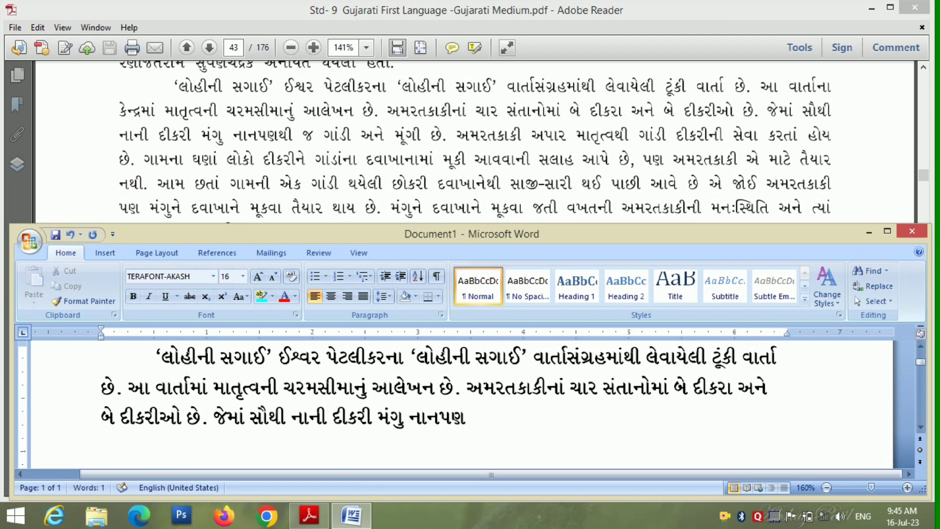
pyautogui.write('થી')
pyautogui.write(' જ')
pyautogui.write(' ગાં')
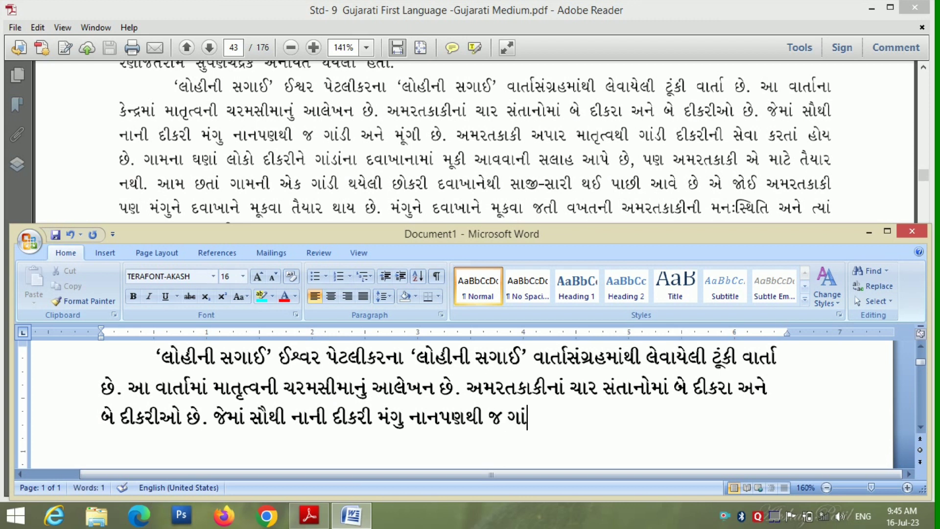
pyautogui.write('ડી')
pyautogui.write(' અને')
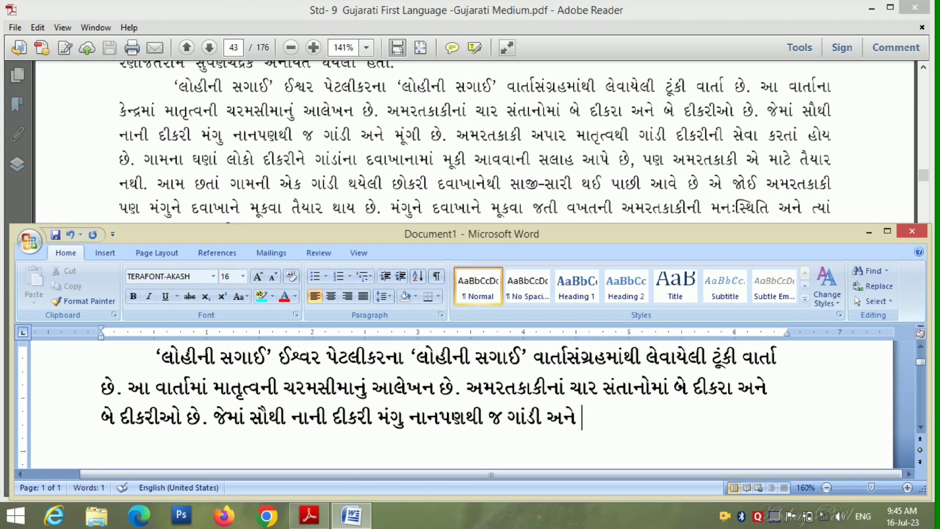
pyautogui.write('મૂંગી')
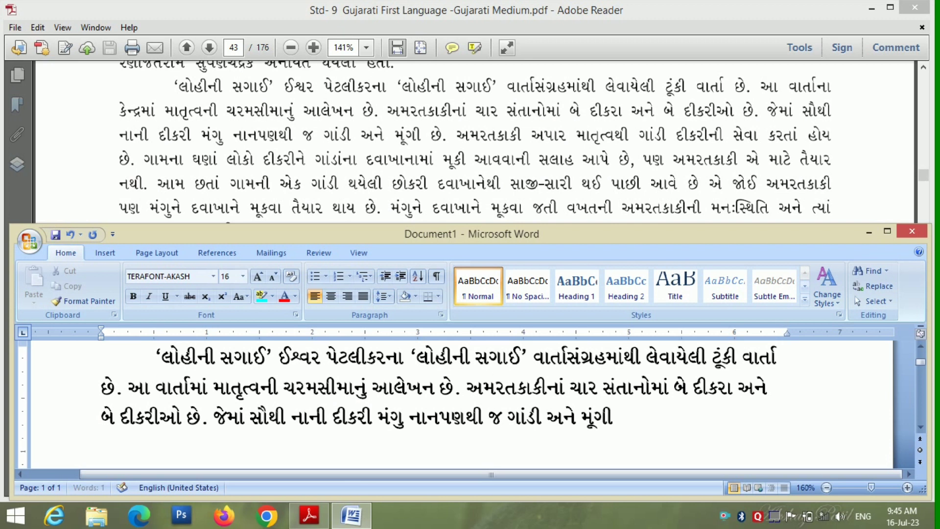
pyautogui.write(' છ')
pyautogui.write('ે.')
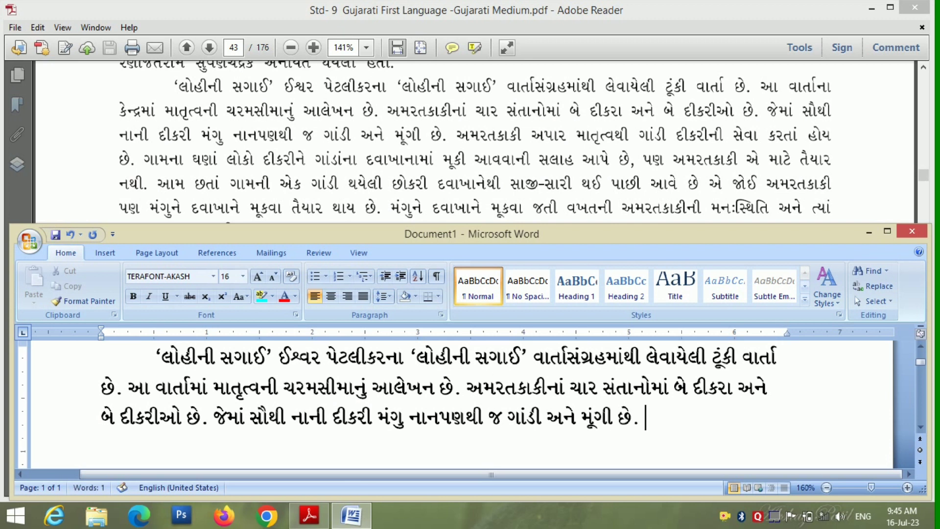
pyautogui.write(' અમ')
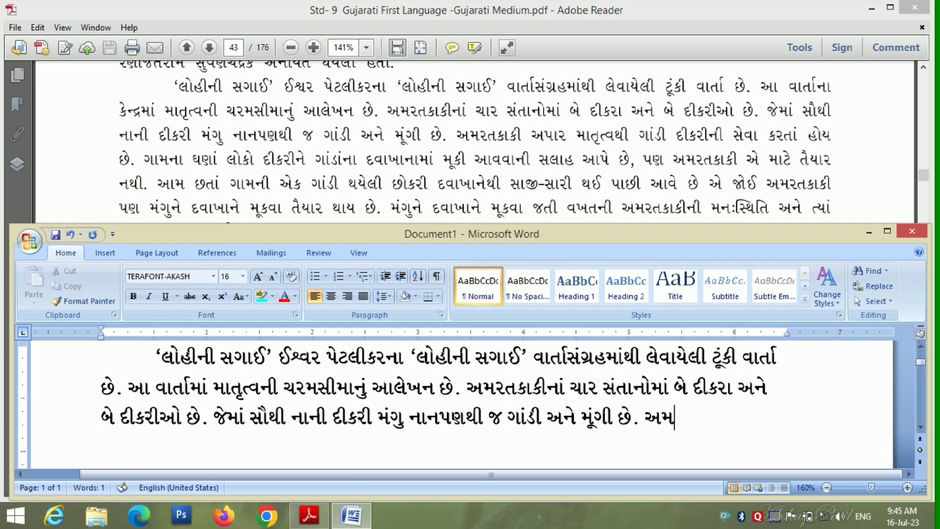
pyautogui.write('રતકાકી')
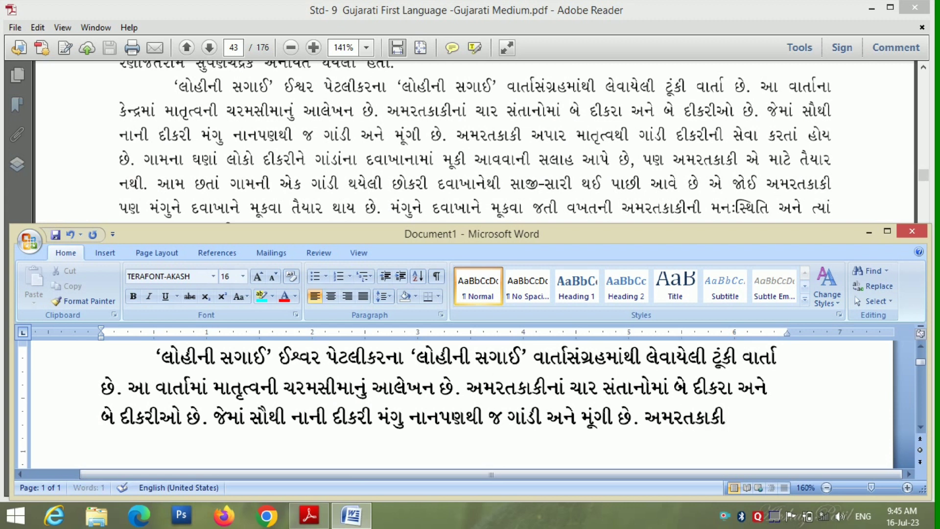
pyautogui.write(' અપાર')
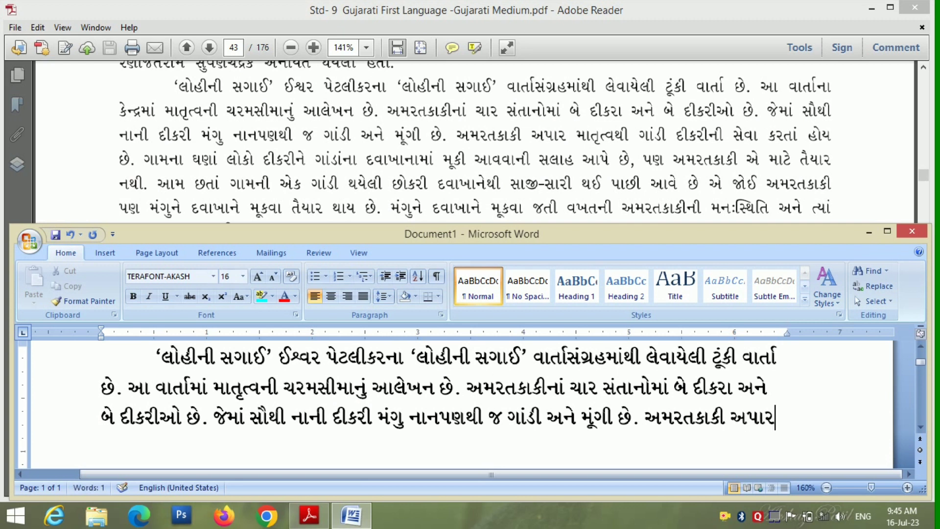
# - Scroll down three notches to keep the typed lines about Amratkaki's children in view
pyautogui.scroll(-1, 470, 392)
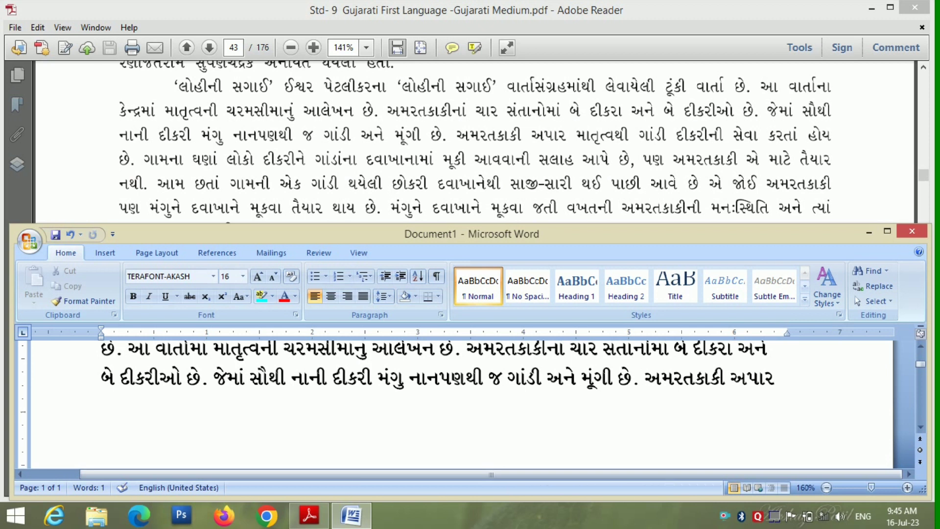
# - Type 'માતૃત્વથી ગાંડી દીકરીની સેવા કરતાં હોય છે...' through 'દવાખાનામાં મૂકી', fixing two typos
pyautogui.write('મા')
pyautogui.write('તૃ')
pyautogui.write('વ')
pyautogui.press('BackSpace')
pyautogui.write('ત્વથી')
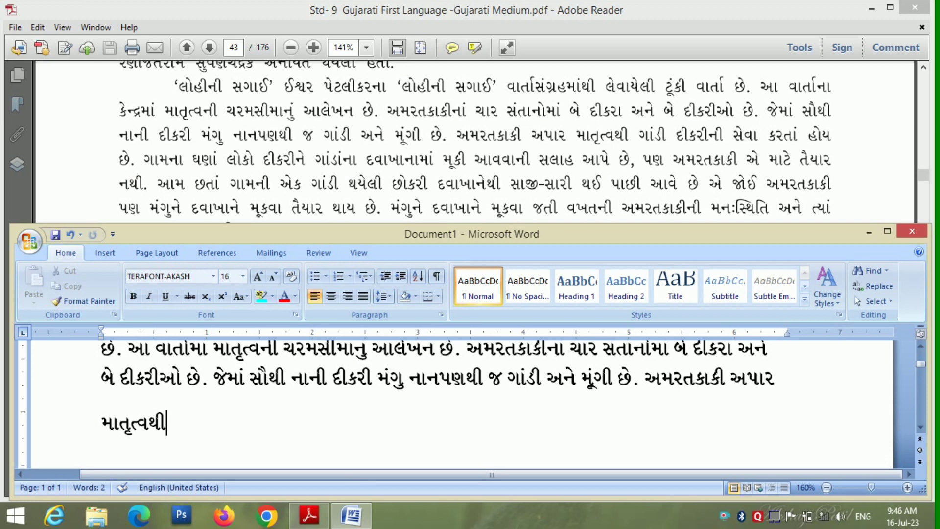
pyautogui.write(' ગાં')
pyautogui.write('ડી')
pyautogui.write(' દી')
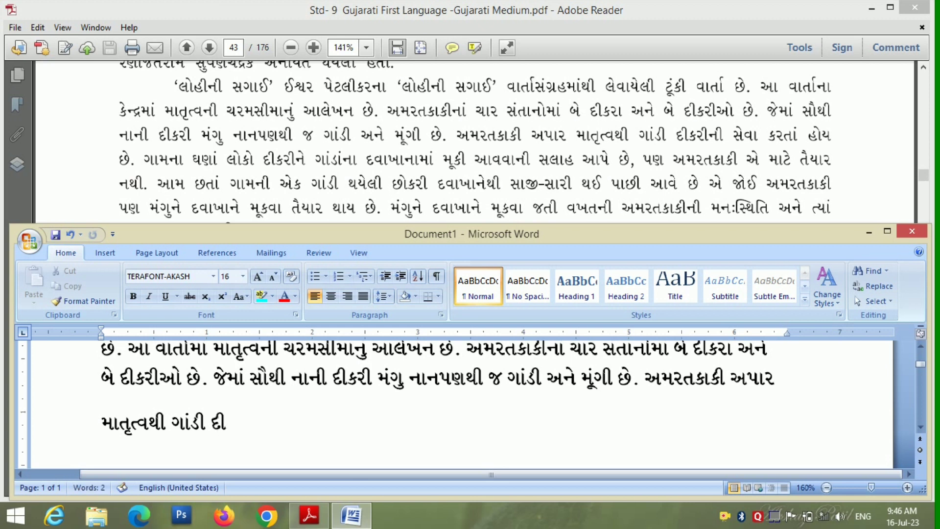
pyautogui.write('કર')
pyautogui.write('ીની')
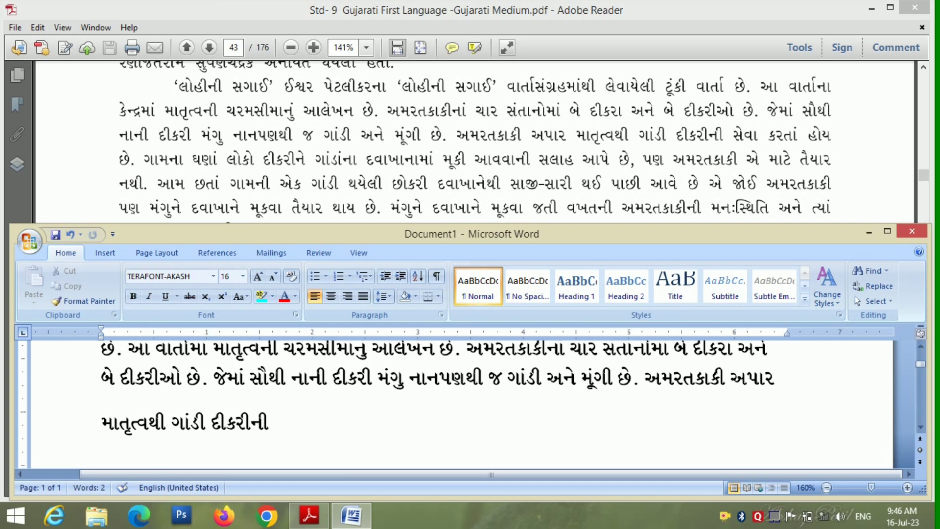
pyautogui.write(' સે')
pyautogui.write('વા ક')
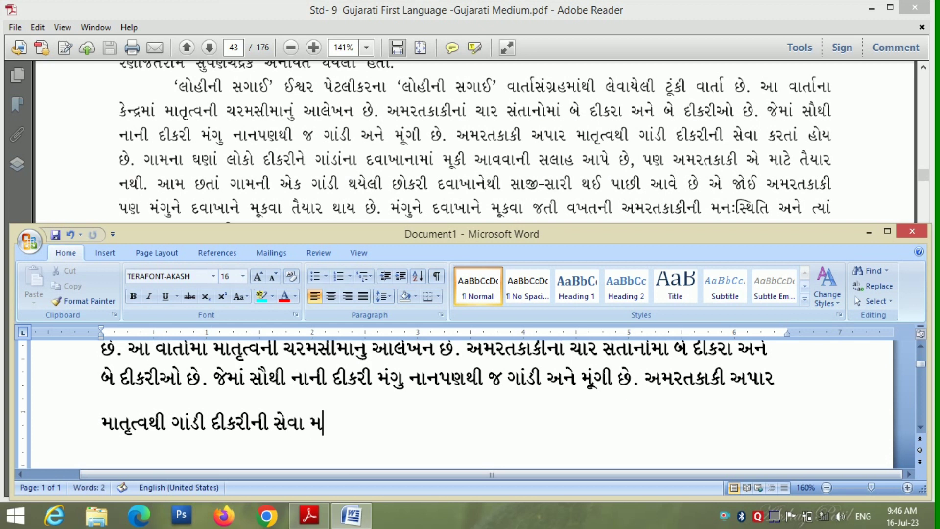
pyautogui.press('BackSpace')
pyautogui.write('ક')
pyautogui.write('ર')
pyautogui.write('તા')
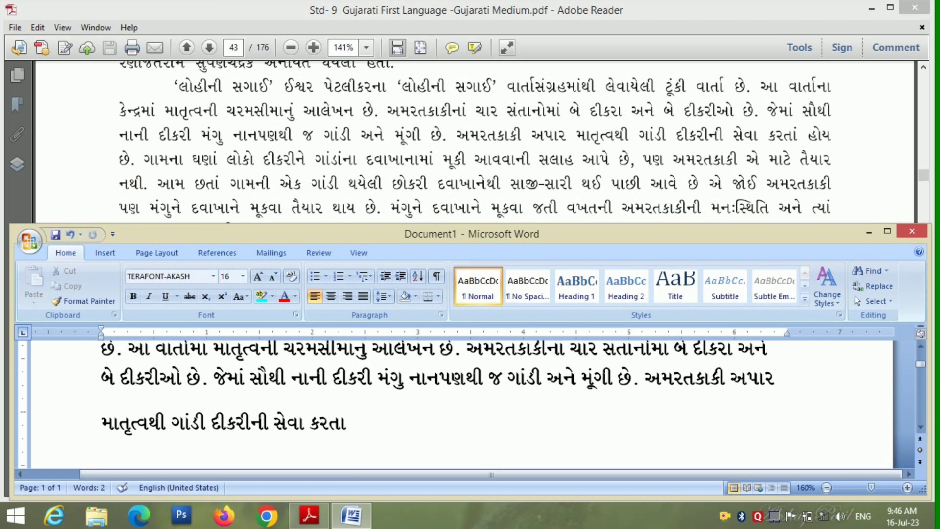
pyautogui.write('ં')
pyautogui.write(' હોય ')
pyautogui.write('છે.')
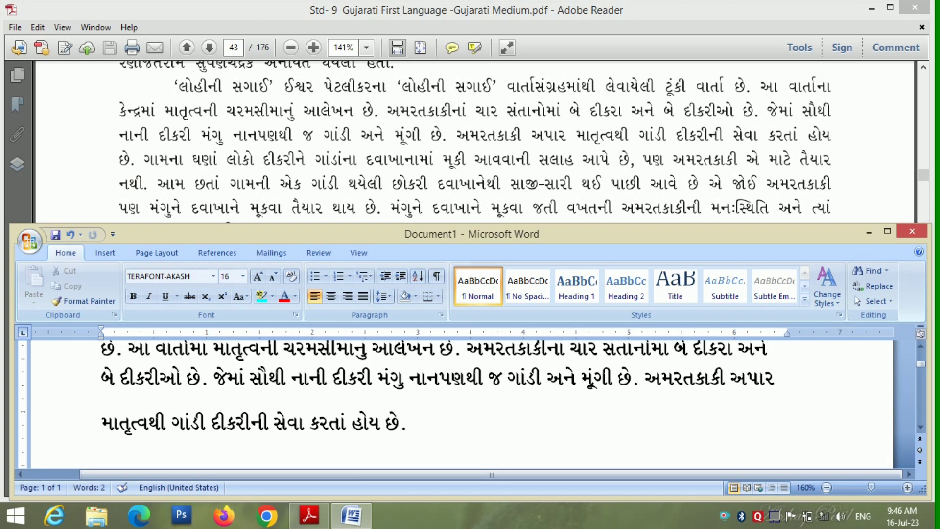
pyautogui.write(' ગામના')
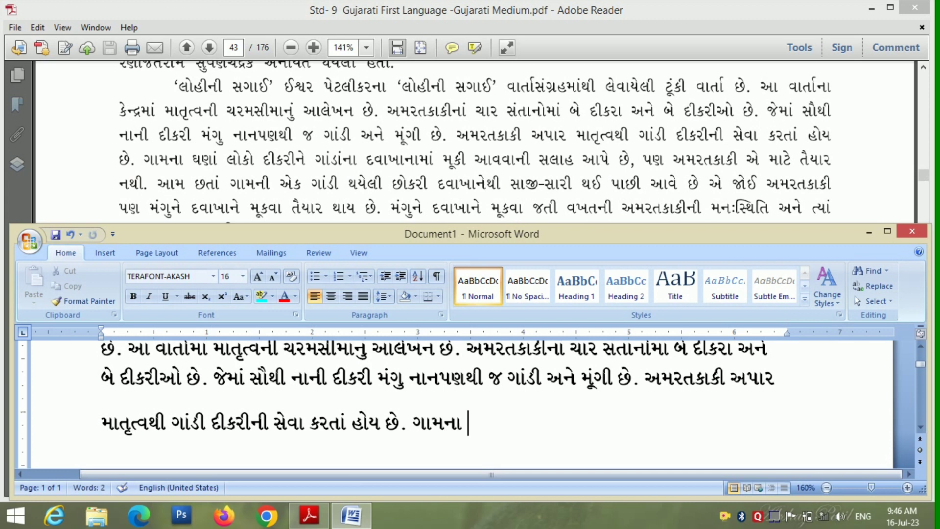
pyautogui.write(' ઘણાં ')
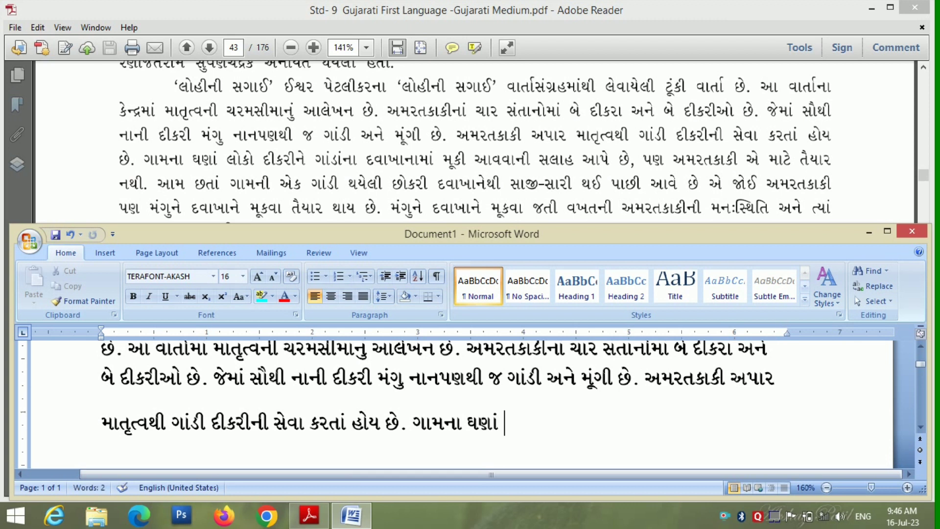
pyautogui.write('લોકો ')
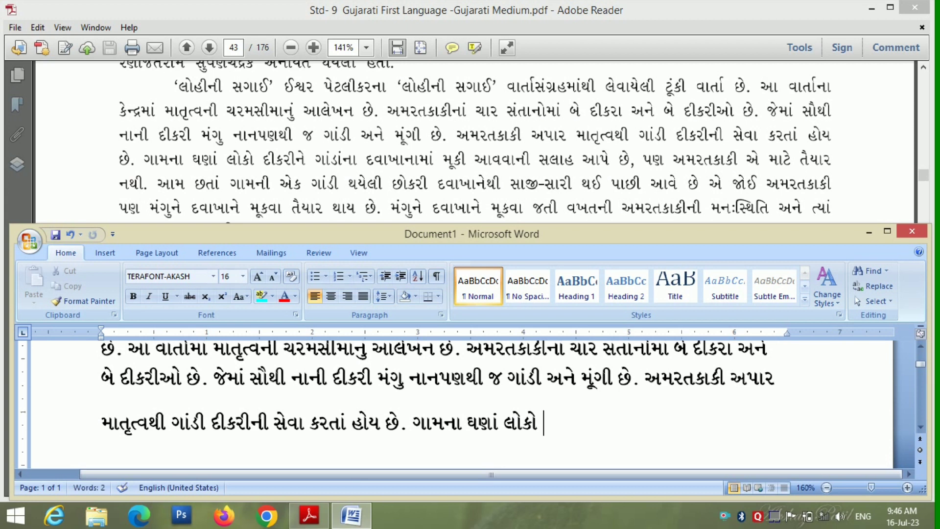
pyautogui.write('દીક')
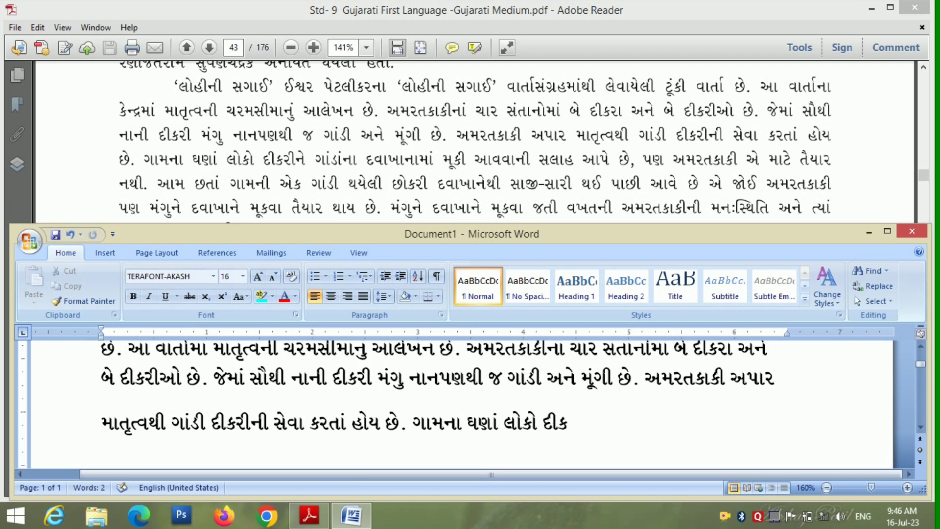
pyautogui.write('રી')
pyautogui.write('ને ગા')
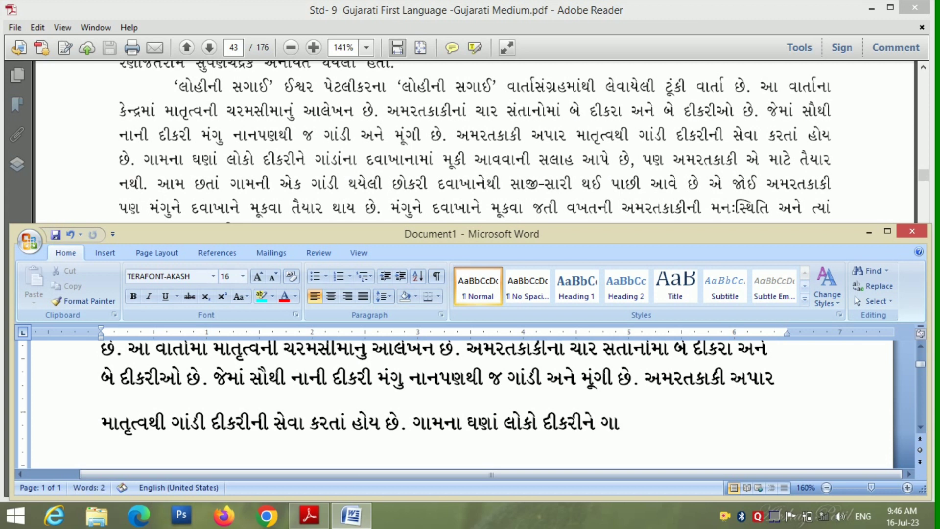
pyautogui.write('ંડી')
pyautogui.write('ના ')
pyautogui.write('દવા')
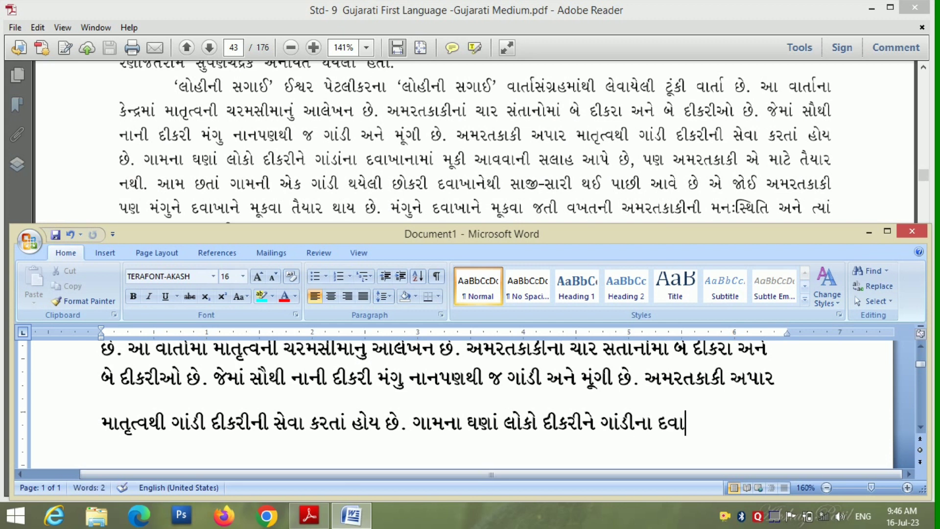
pyautogui.write('ખાના')
pyautogui.write('માં')
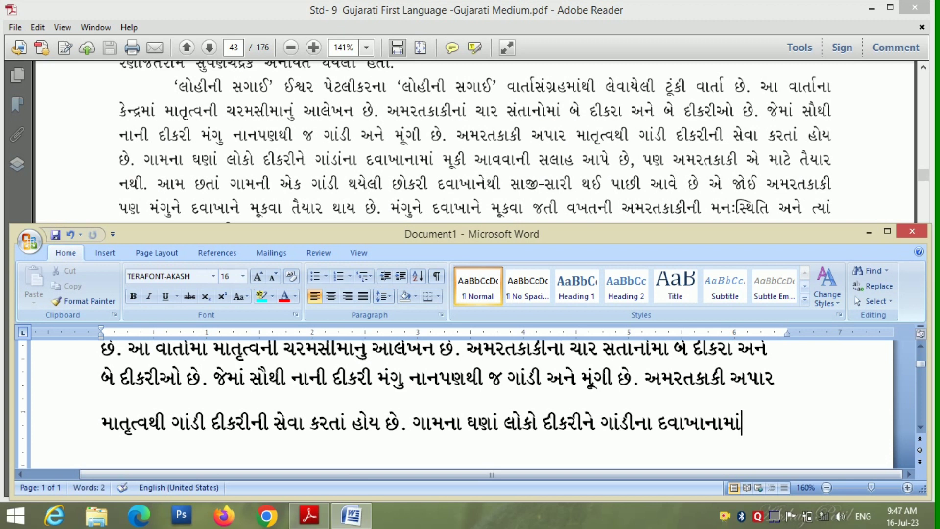
pyautogui.write(' મૂક')
pyautogui.write('ી')
# - On a new line, type 'આવવાની સલાહ આપે છે પણ અમરતકાકી એ માટે તૈયાર નથી. આમ છતાં ગામની એક ગાંડી'
pyautogui.press('Return')
pyautogui.write('આ')
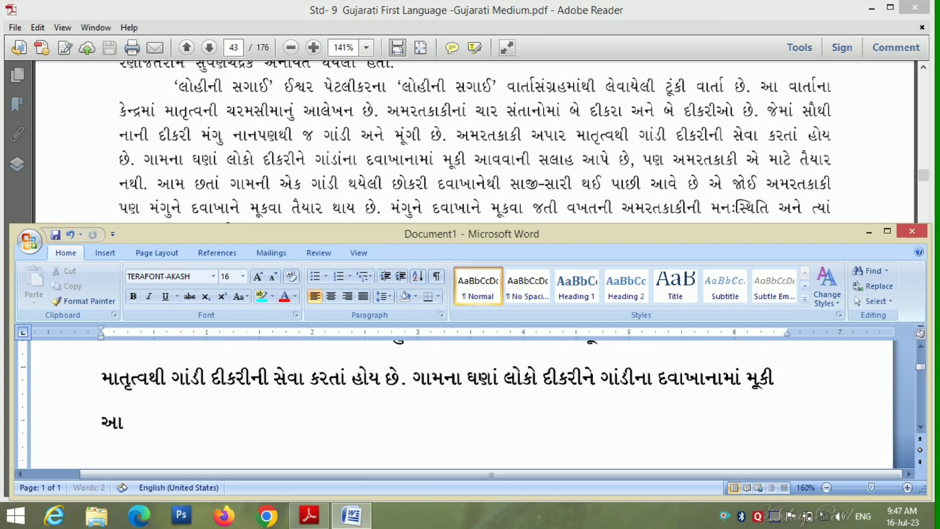
pyautogui.write('વવા')
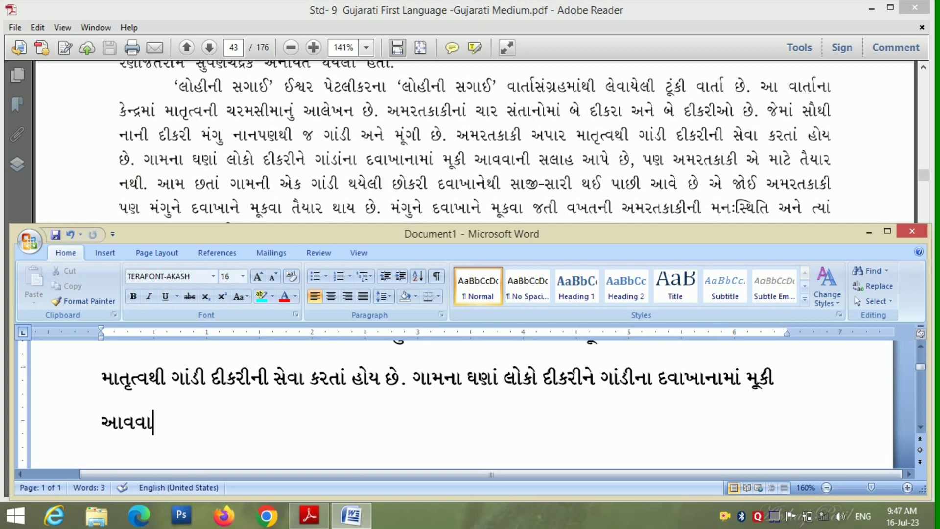
pyautogui.write('ની')
pyautogui.write(' સ')
pyautogui.write('લાહ અા')
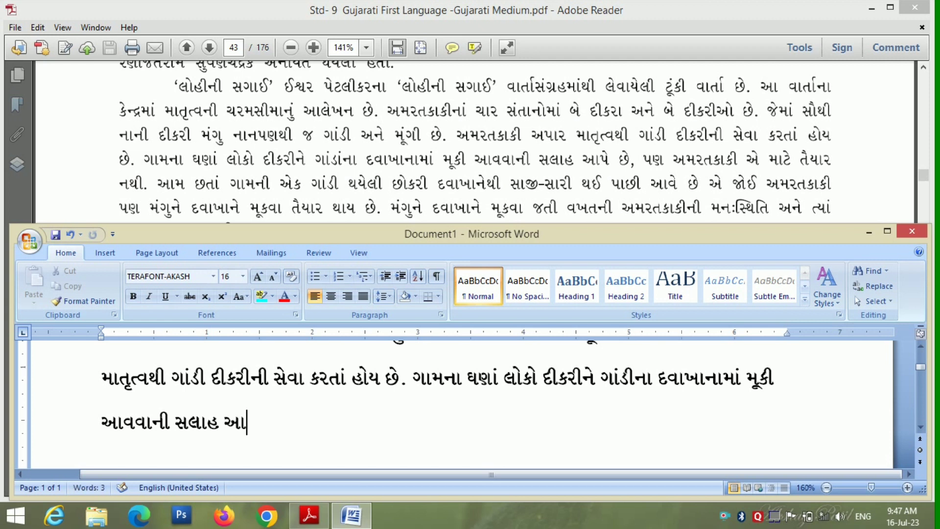
pyautogui.write('પે')
pyautogui.write('છે,')
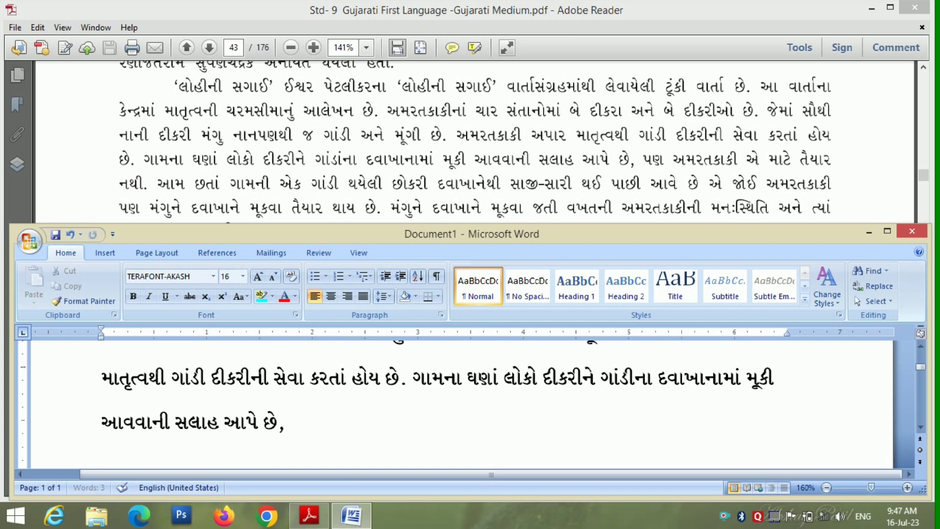
pyautogui.write(' પણ')
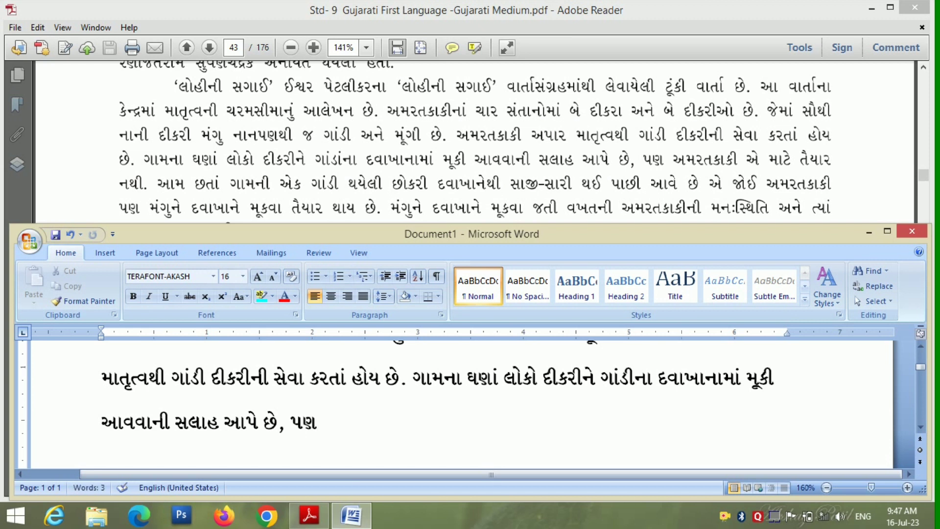
pyautogui.write(' અ')
pyautogui.write('મરત')
pyautogui.write('કાકી')
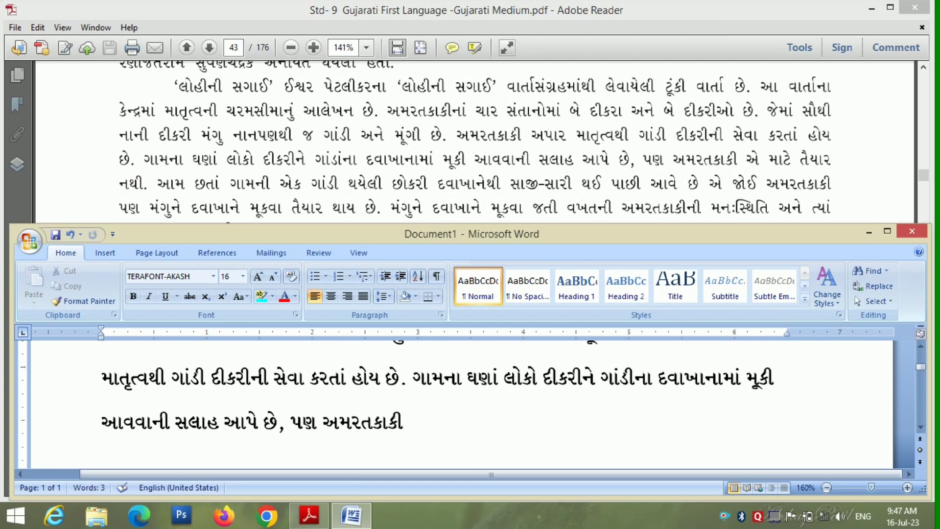
pyautogui.write(' અે')
pyautogui.write('મા')
pyautogui.write('ટે')
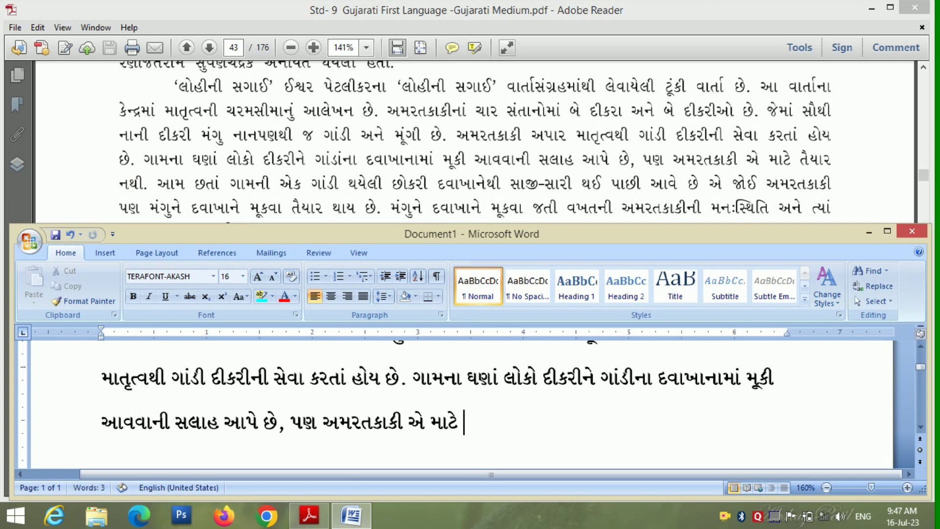
pyautogui.write(' તૈય')
pyautogui.write('ાર')
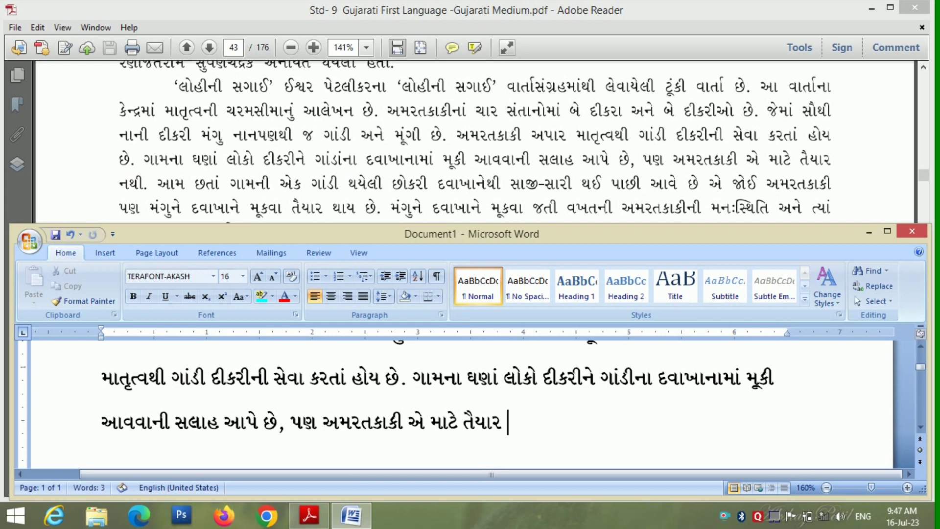
pyautogui.write(' નથી.')
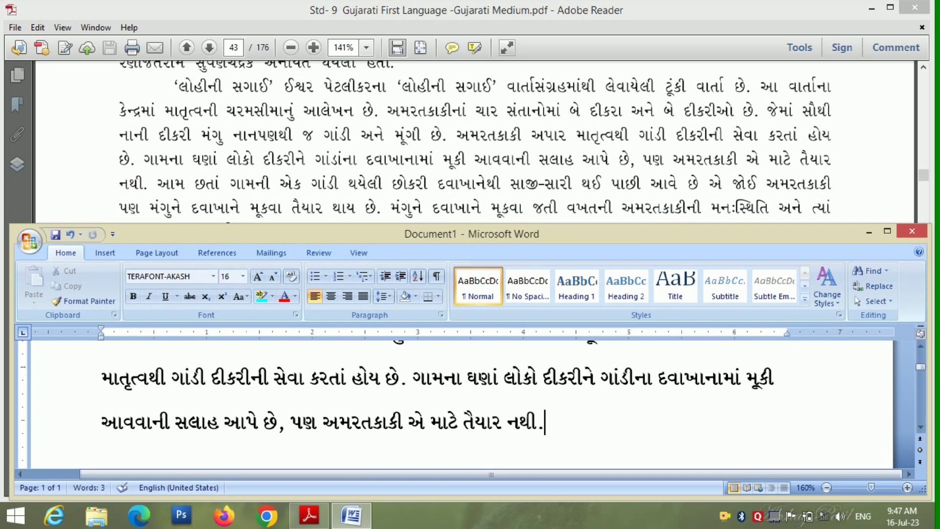
pyautogui.write(' અા')
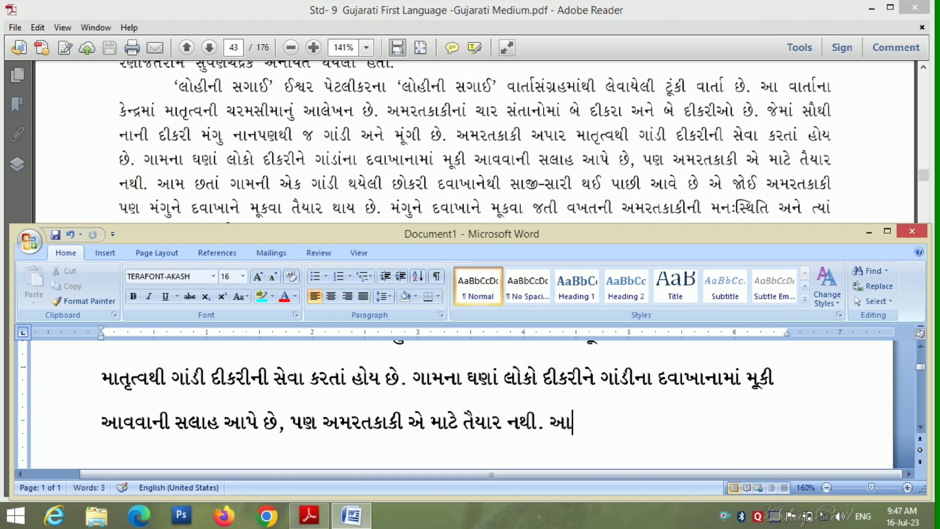
pyautogui.write('મ')
pyautogui.write(' છતા')
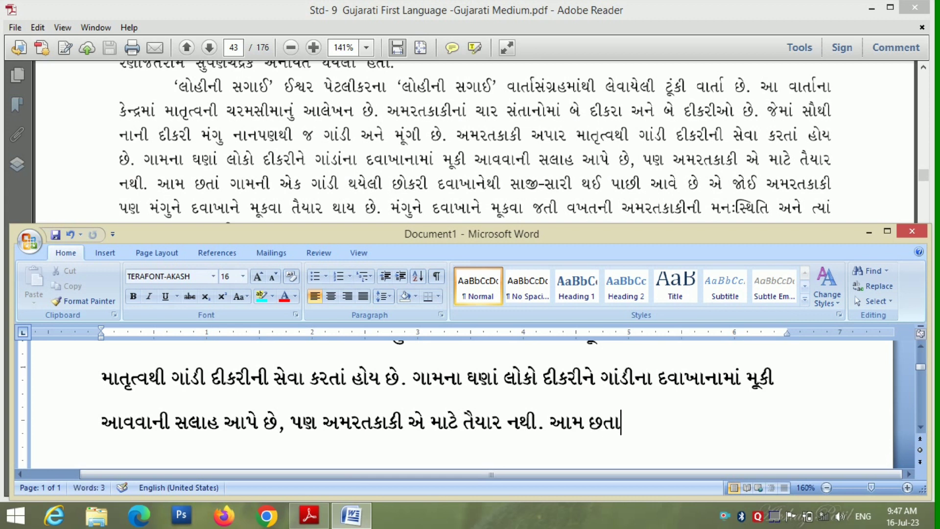
pyautogui.write('ં')
pyautogui.write(' ગા')
pyautogui.write('મની')
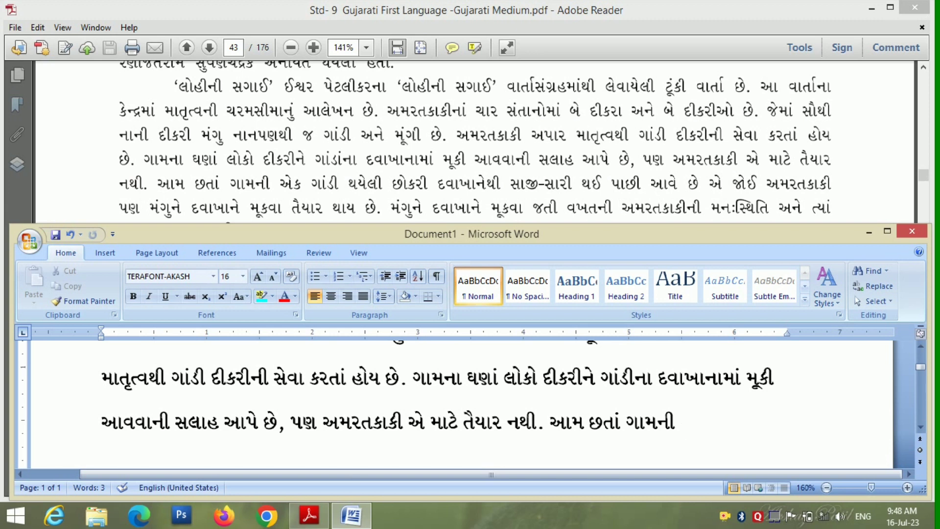
pyautogui.write(' એક')
pyautogui.write(' ગા')
pyautogui.write('ંડી')
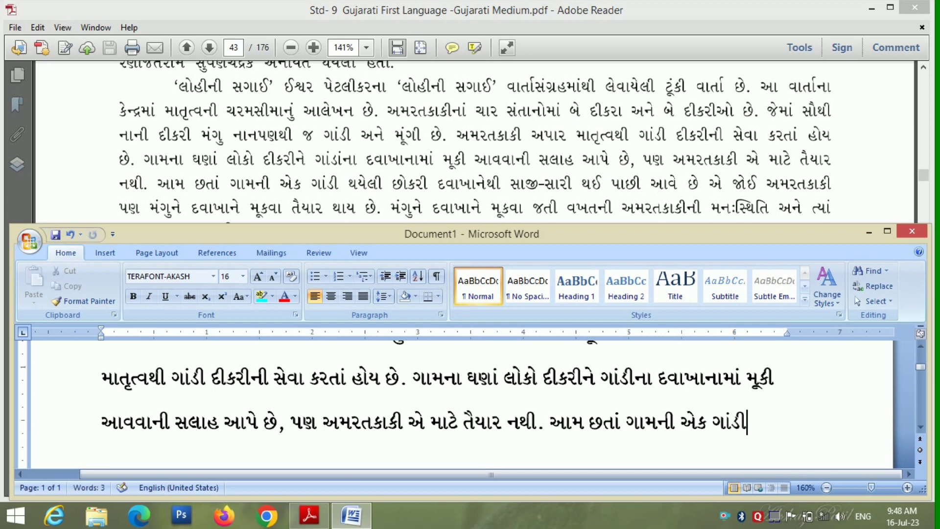
# - On a new line, type 'થયેલી છોકરી દવાખાનેથી સાજી-સારી થઈ પાછી આવે છે એ જો', correcting typos
pyautogui.press('Return')
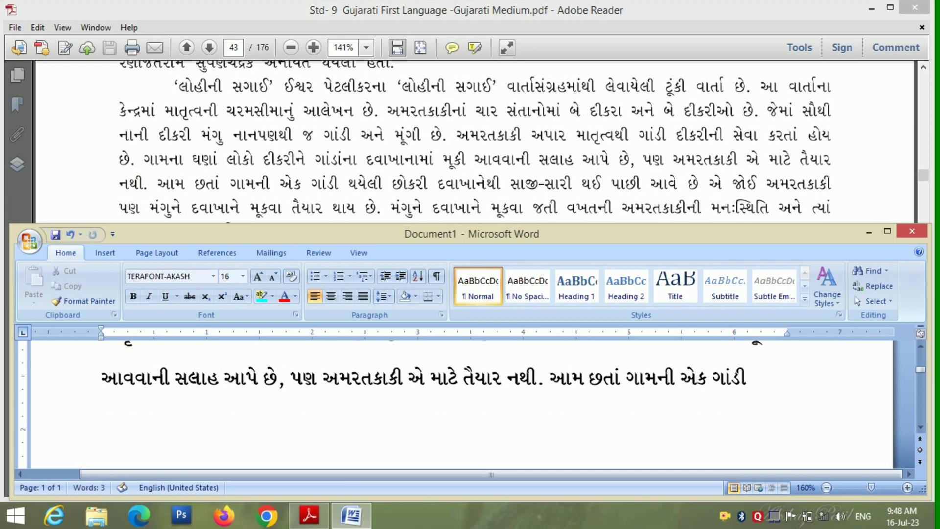
pyautogui.write('થયે')
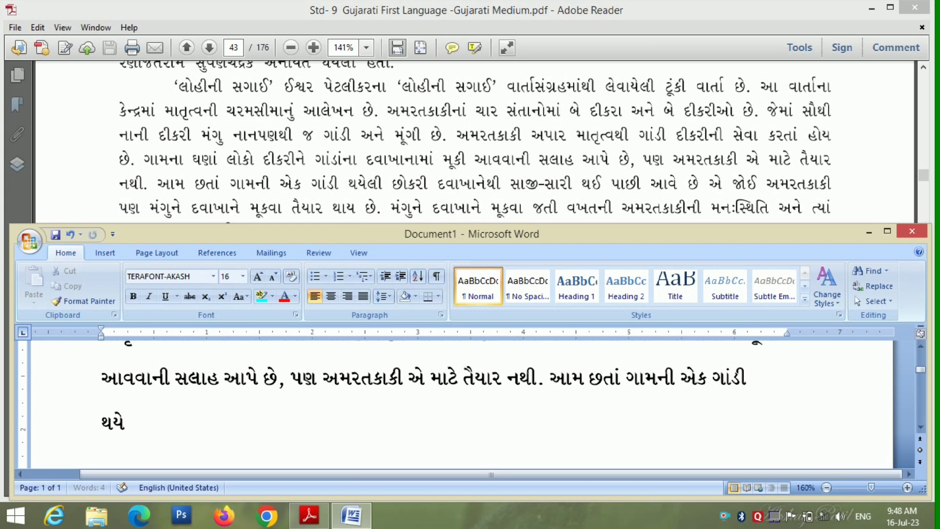
pyautogui.write('લી')
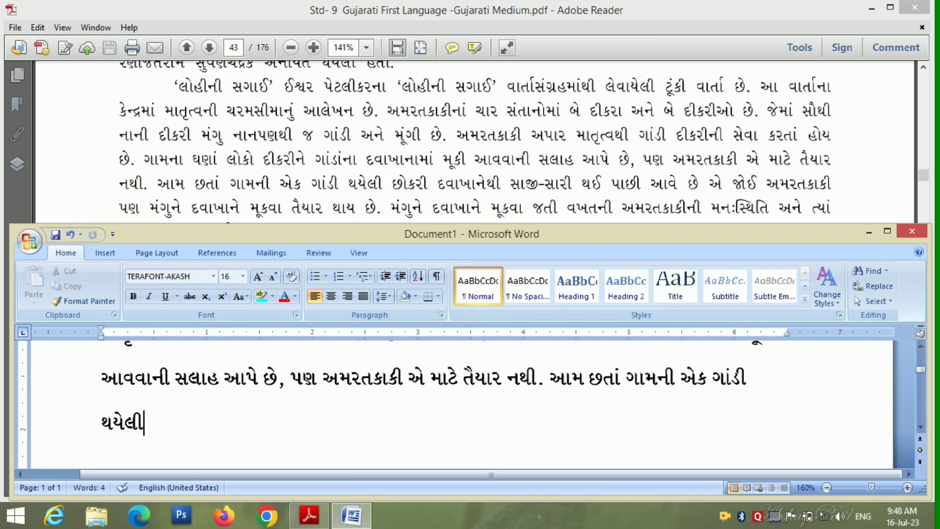
pyautogui.write(' છોકરી')
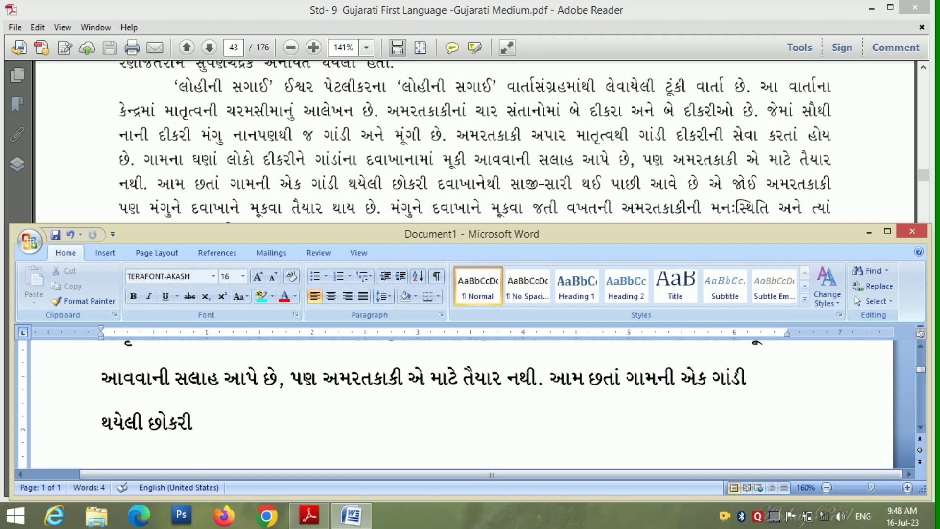
pyautogui.write(' દવા')
pyautogui.write('ખાને')
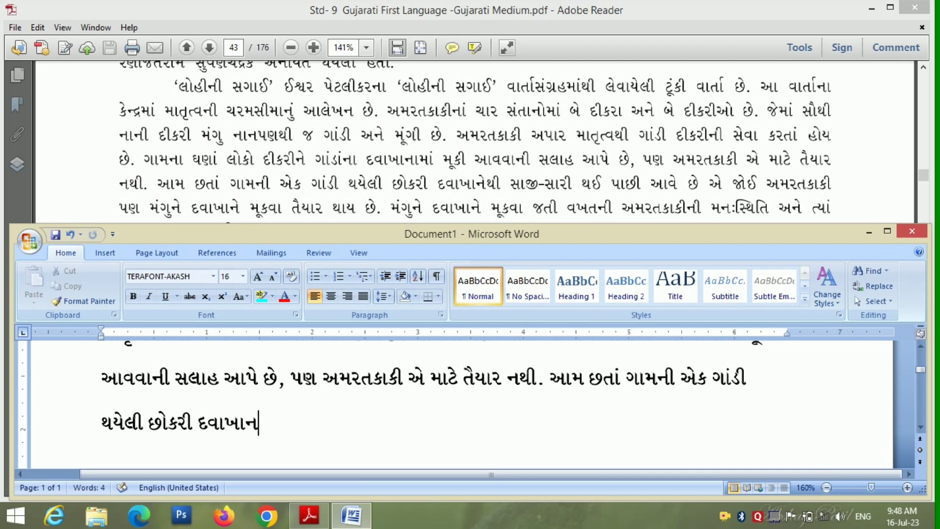
pyautogui.write('થી')
pyautogui.write(' સ')
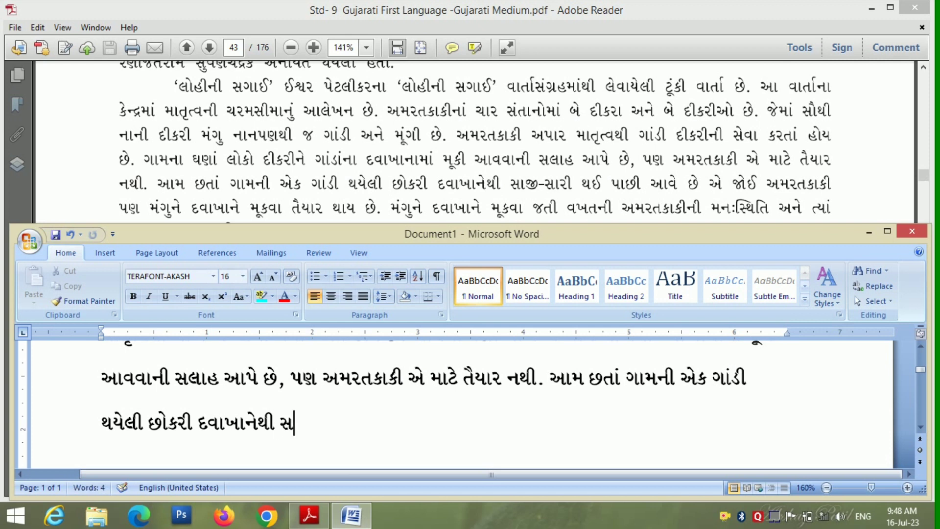
pyautogui.write('ા')
pyautogui.write('જ')
pyautogui.write('ી')
pyautogui.press('BackSpace')
pyautogui.press('BackSpace')
pyautogui.write('જી')
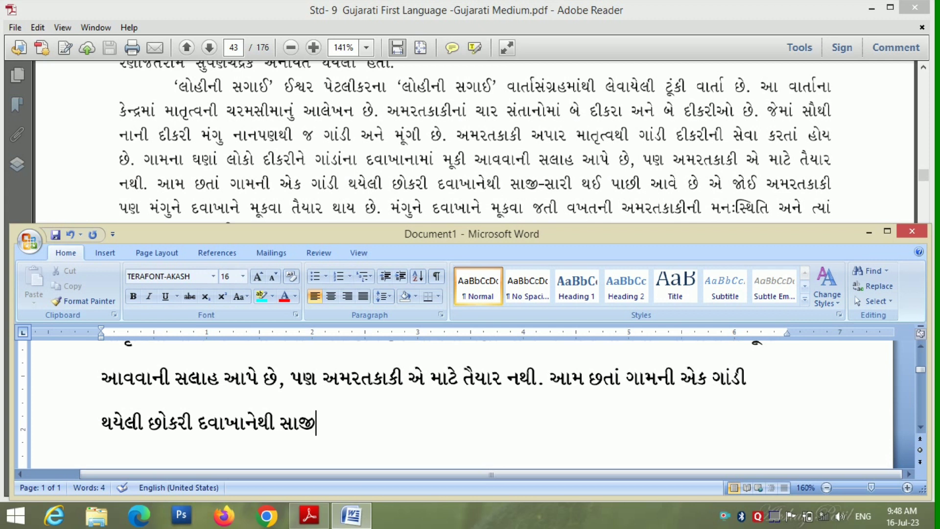
pyautogui.write('-')
pyautogui.write('sarI')
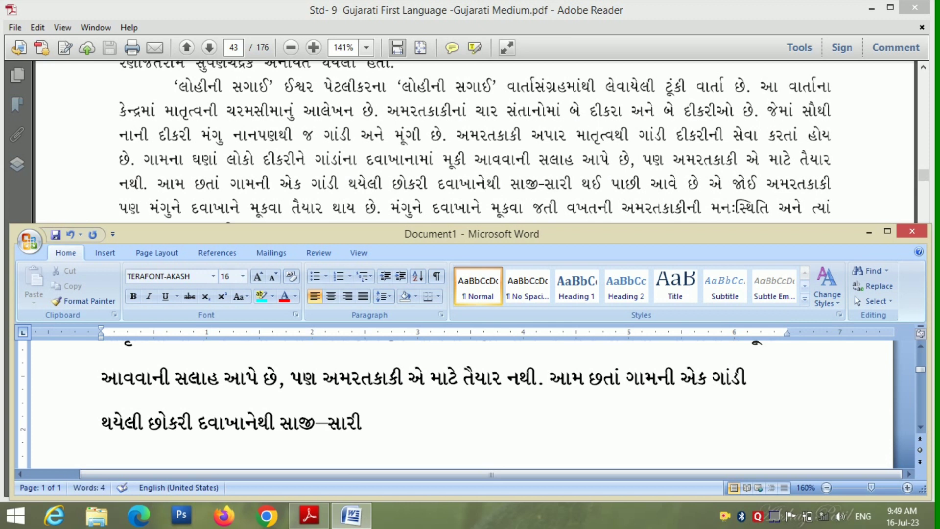
pyautogui.write(' QE')
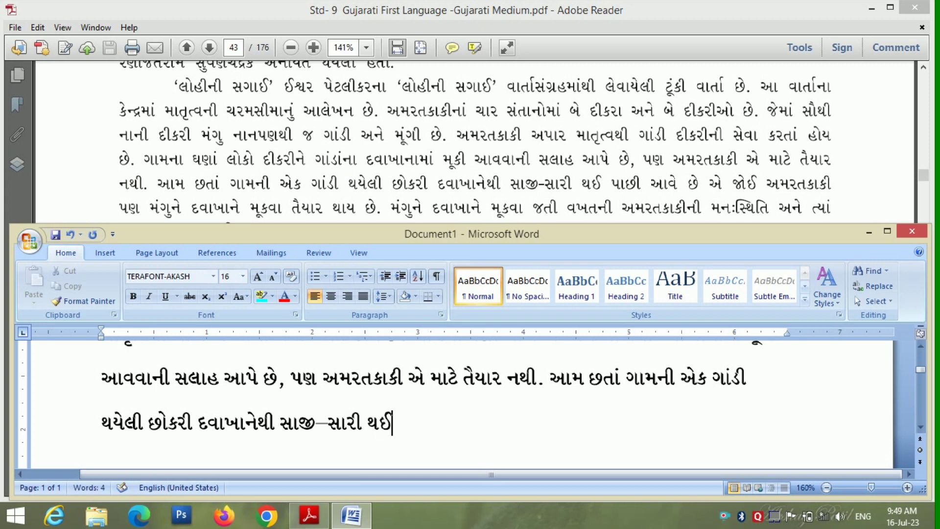
pyautogui.write(' p')
pyautogui.write('aCI A')
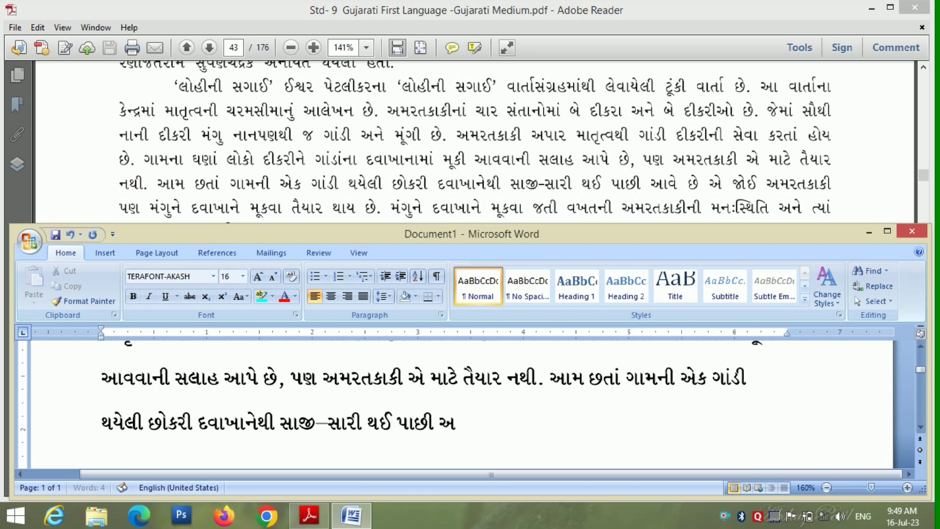
pyautogui.write('ae')
pyautogui.write(' Ce')
pyautogui.write(' ae')
pyautogui.write(' joy')
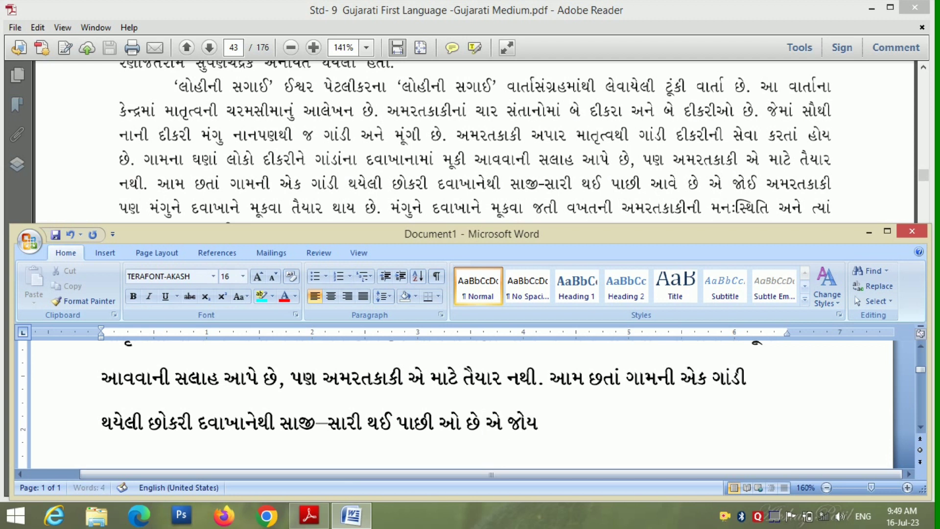
pyautogui.press('BackSpace')
# - Finish the sentence with 'અમરતકાકી પણ મંગુને દવાખાને', fixing mistyped letters, and start a new line
pyautogui.write('W')
pyautogui.write(' am')
pyautogui.write('bt')
pyautogui.press('BackSpace')
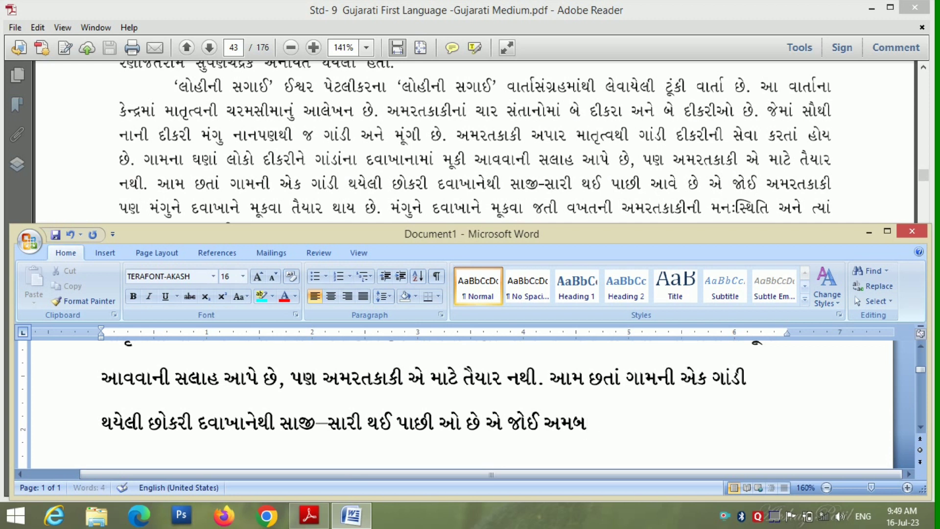
pyautogui.press('BackSpace')
pyautogui.write('રતક')
pyautogui.write('ાકી')
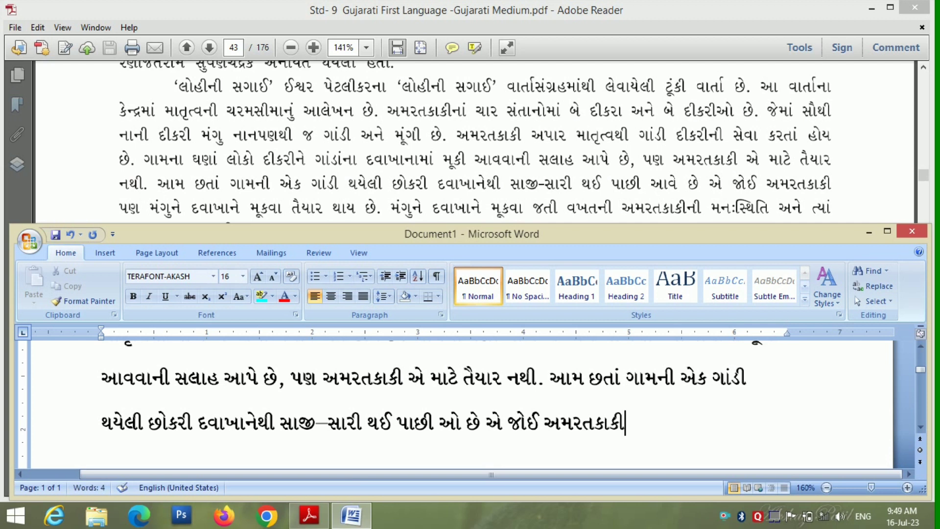
pyautogui.write(' પણ')
pyautogui.write(' મંગુ')
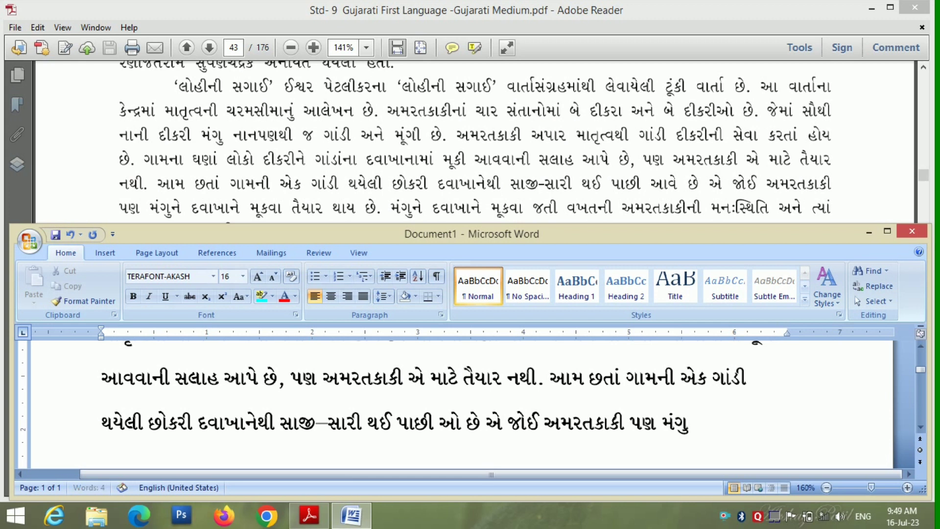
pyautogui.write('ને')
pyautogui.write(' દવા')
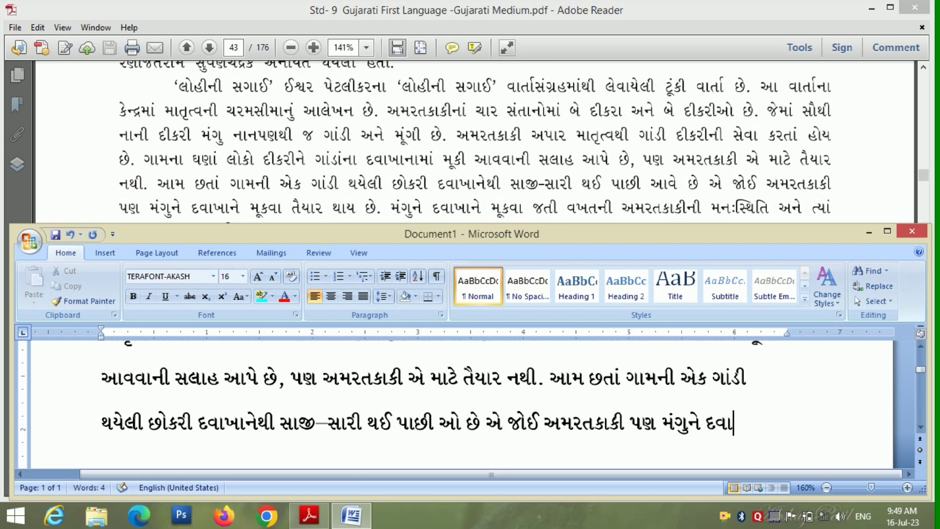
pyautogui.write('ખાને')
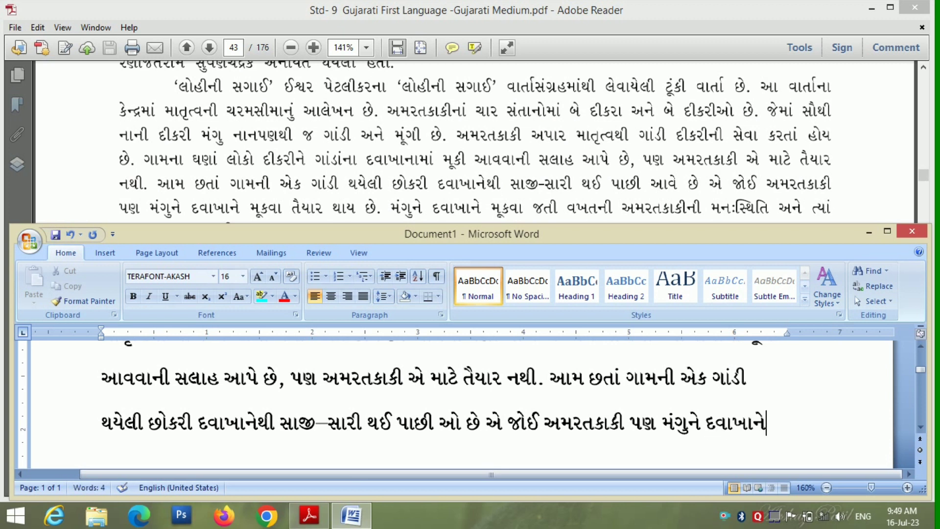
pyautogui.press('Return')
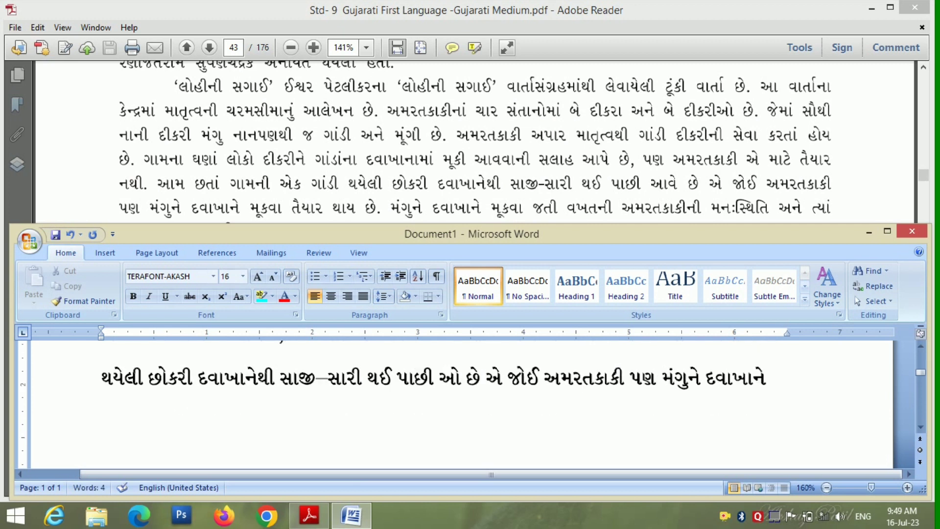
# - Type 'મૂકવા તૈયાર થાય છે. મંગુને દવાખાને મૂકવા જતી વખતની અમરતકાકીની મનઃ', correcting typos
pyautogui.write('મ')
pyautogui.write('ૂ')
pyautogui.press('capslock')
pyautogui.write('ક')
pyautogui.write('વા ત')
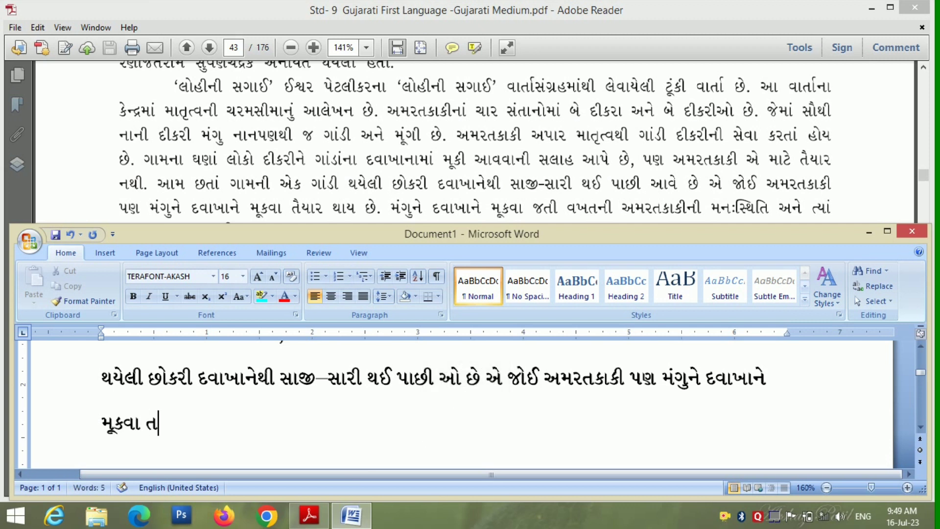
pyautogui.write('ૈયાર')
pyautogui.write(' થાય છે.')
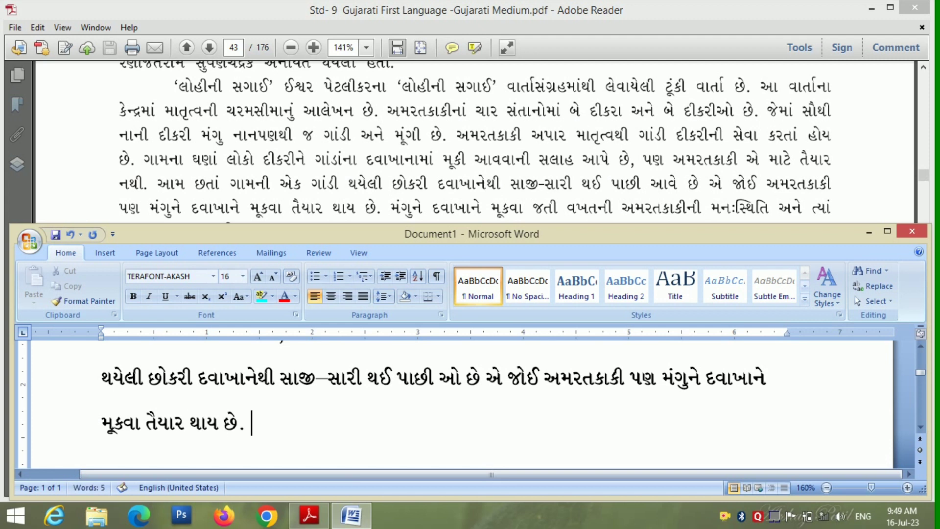
pyautogui.write(' મં')
pyautogui.write('ગ')
pyautogui.write('ુને')
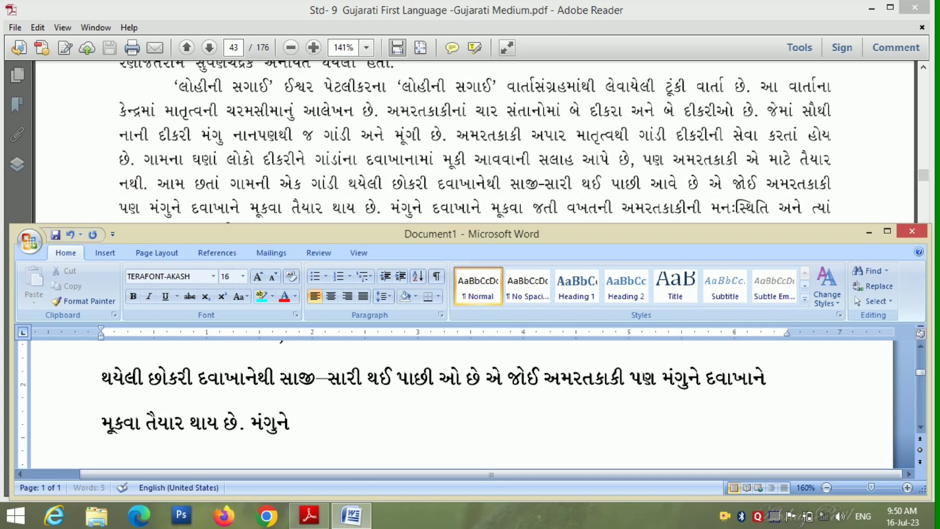
pyautogui.write(' દવા')
pyautogui.write('ખાને')
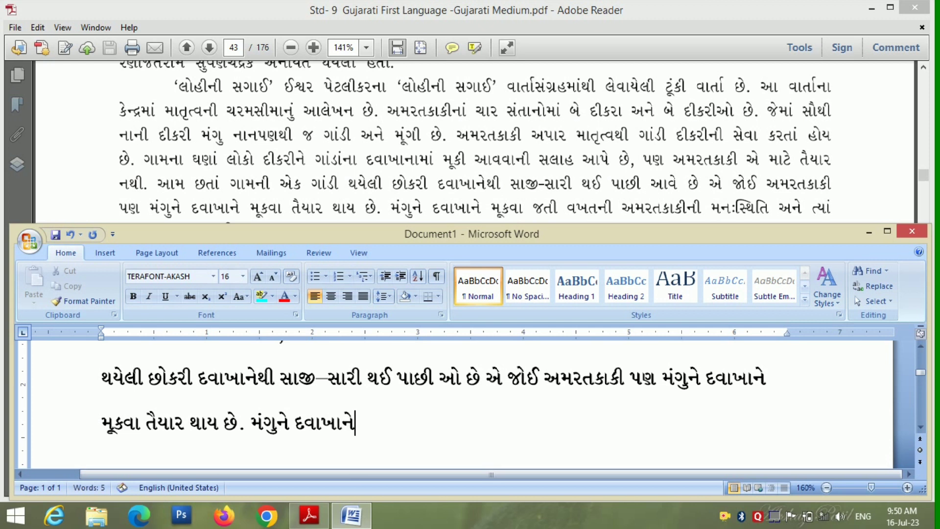
pyautogui.write(' મ')
pyautogui.write('ૂકજ')
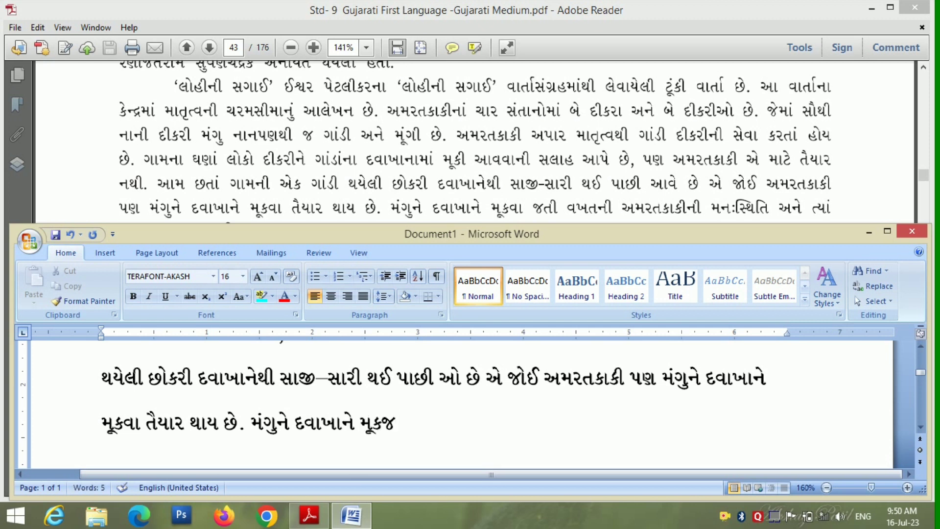
pyautogui.press('BackSpace')
pyautogui.write('વા')
pyautogui.write(' જતી')
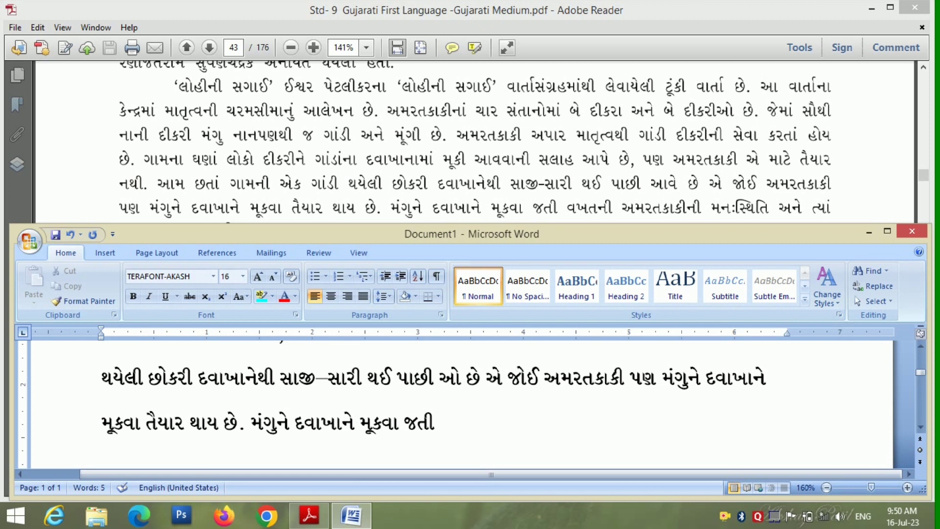
pyautogui.write(' વખતે')
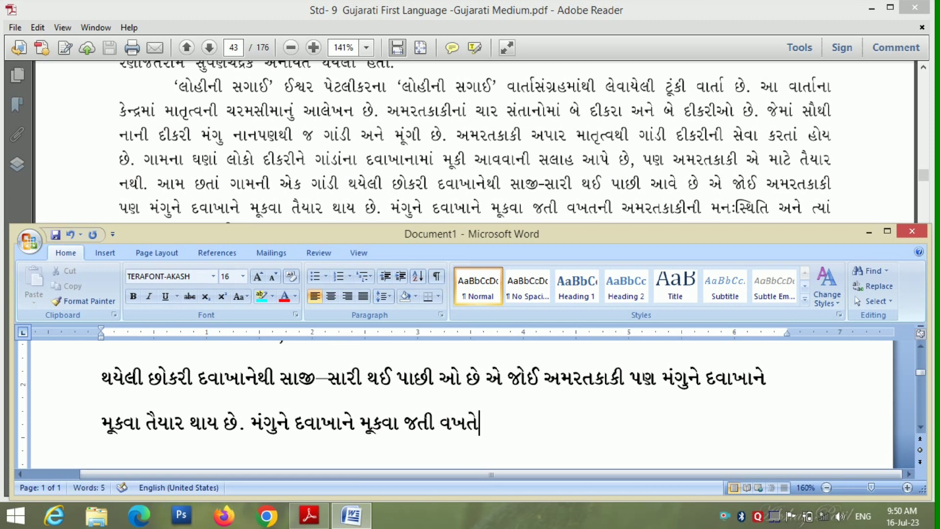
pyautogui.press('BackSpace')
pyautogui.write('ની ')
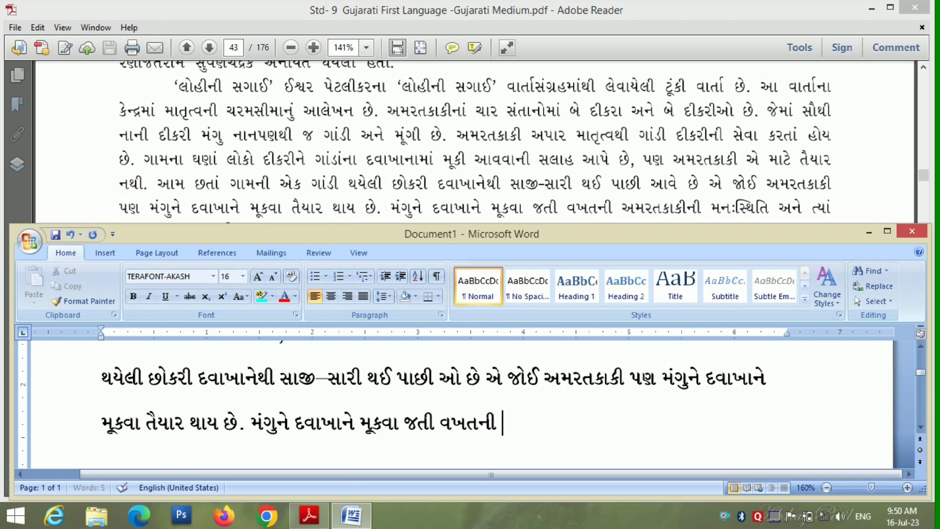
pyautogui.write('અ')
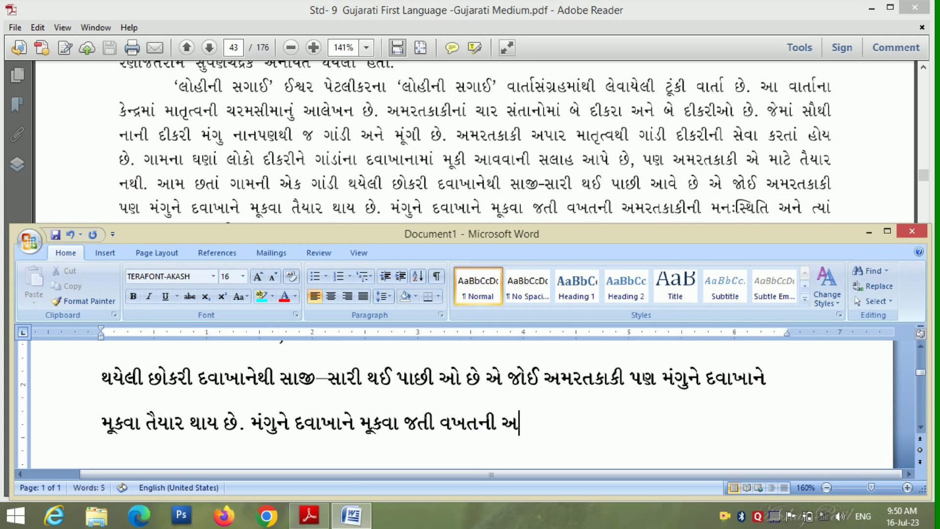
pyautogui.write('મરતકા')
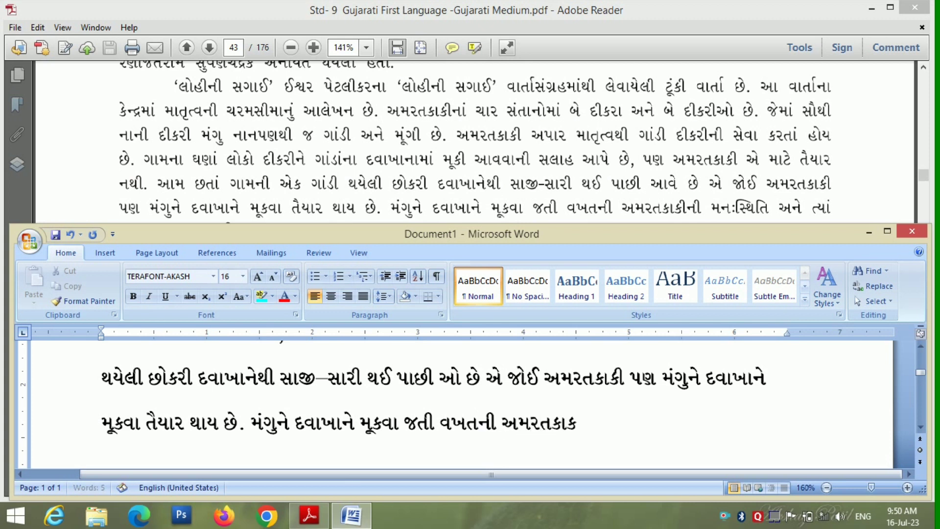
pyautogui.write('કીની')
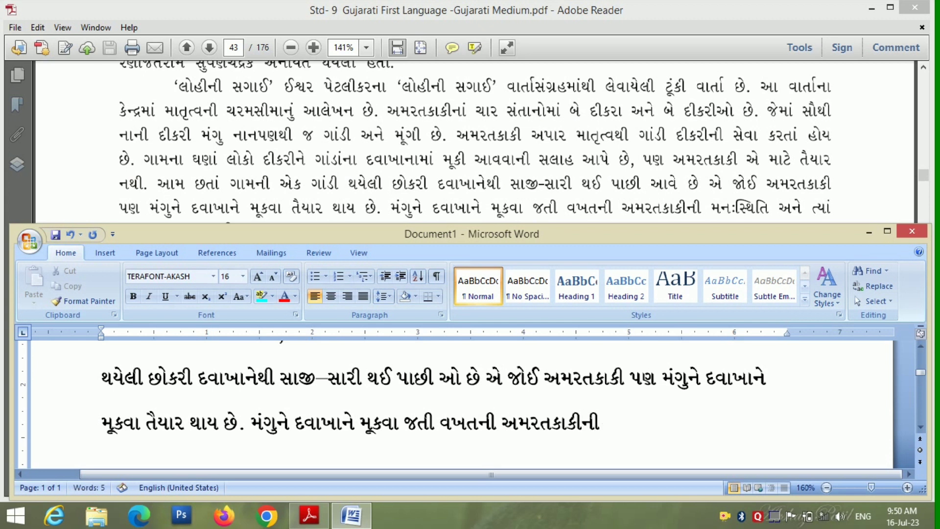
pyautogui.write(' મન')
pyautogui.write('ઃ')
pyautogui.write('િ')
pyautogui.press('BackSpace')
pyautogui.click(106, 254)
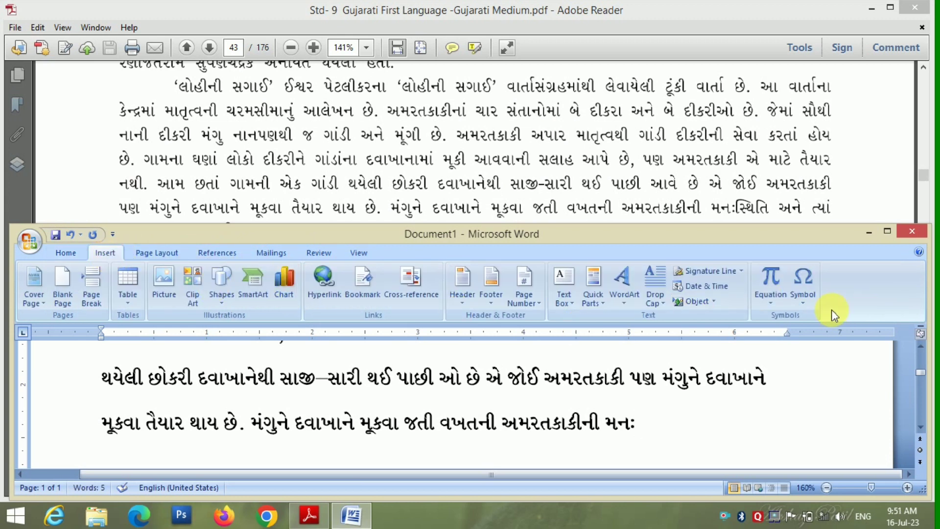
pyautogui.click(804, 299)
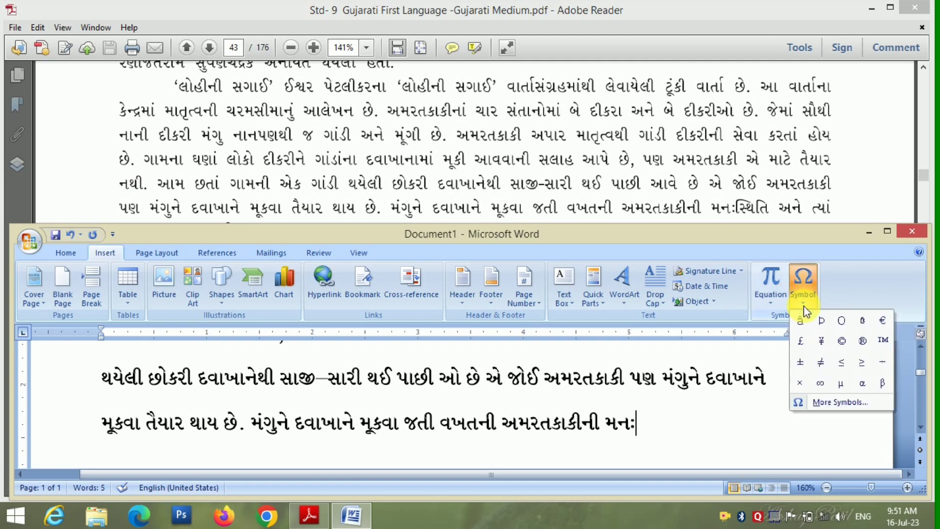
pyautogui.click(818, 401)
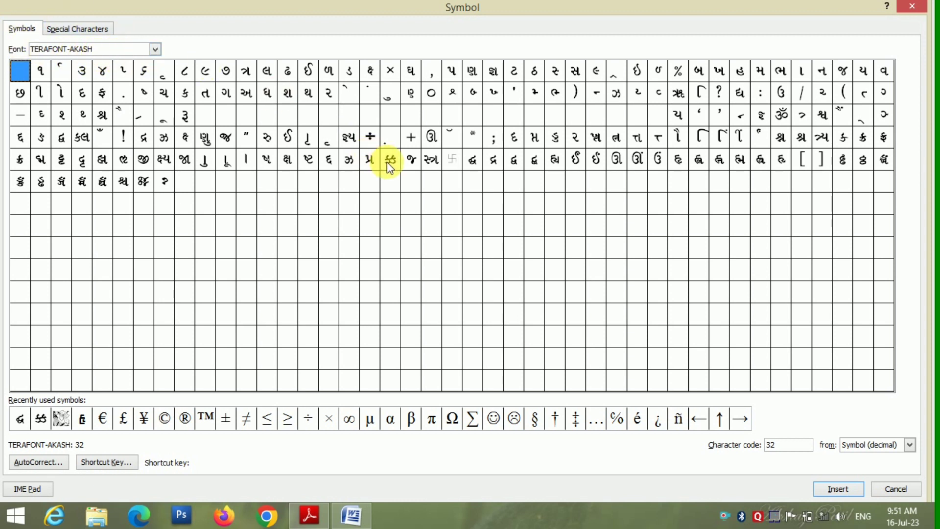
pyautogui.click(699, 137)
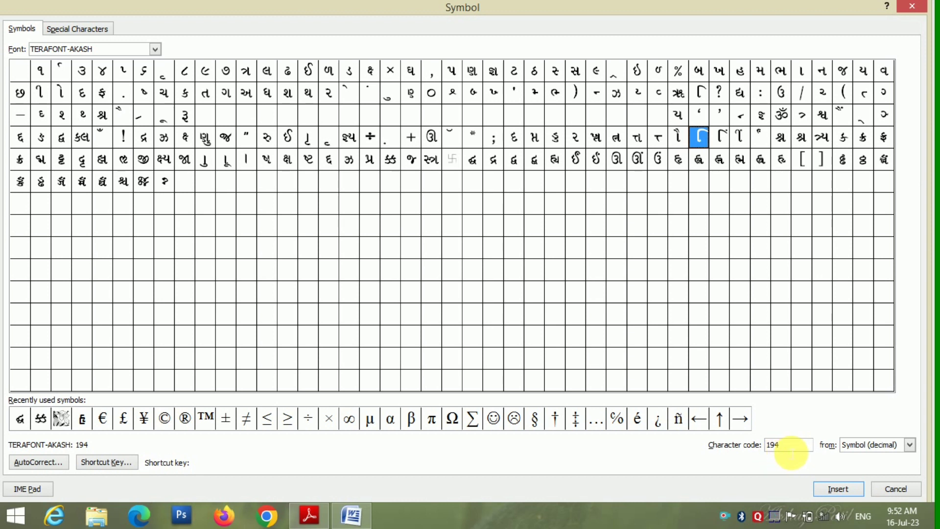
pyautogui.click(892, 490)
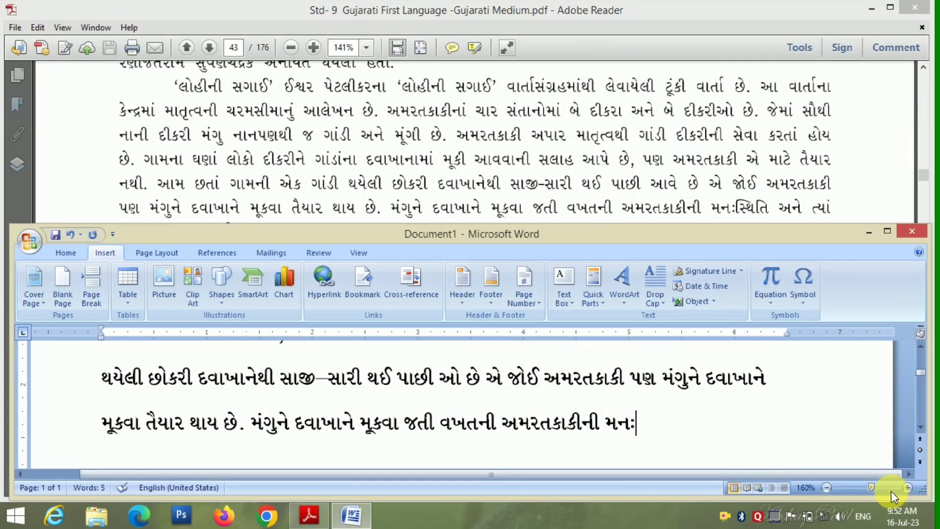
# - Complete the word 'મનઃસ્થિતિ' and add 'અને ત્યાં' to end the second line
pyautogui.write('સ્િ')
pyautogui.write('સ')
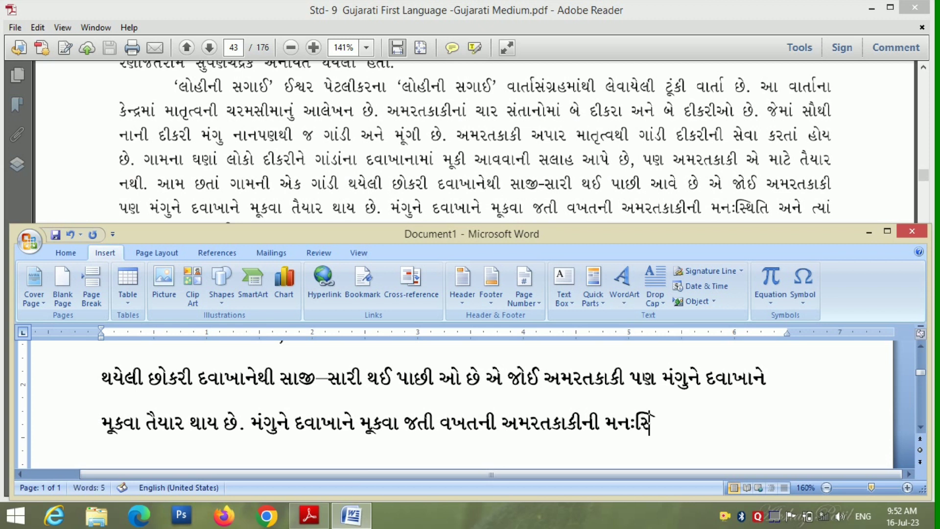
pyautogui.write('્')
pyautogui.write('થ')
pyautogui.write('િતિ')
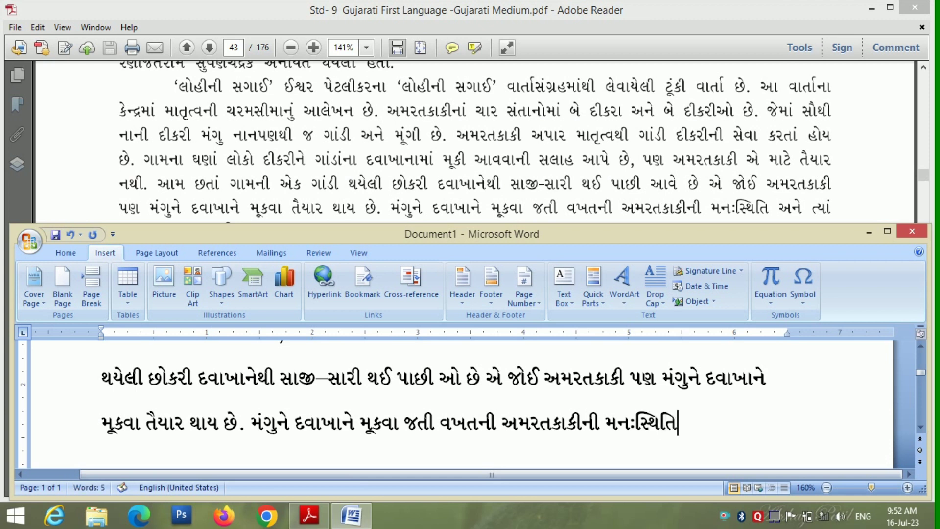
pyautogui.write(' અન')
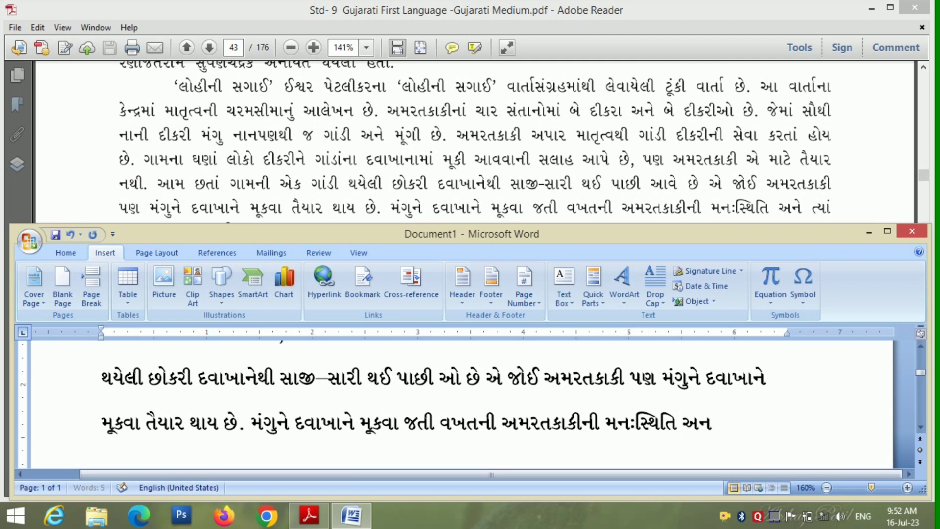
pyautogui.write('ે ત')
pyautogui.write('્યાં')
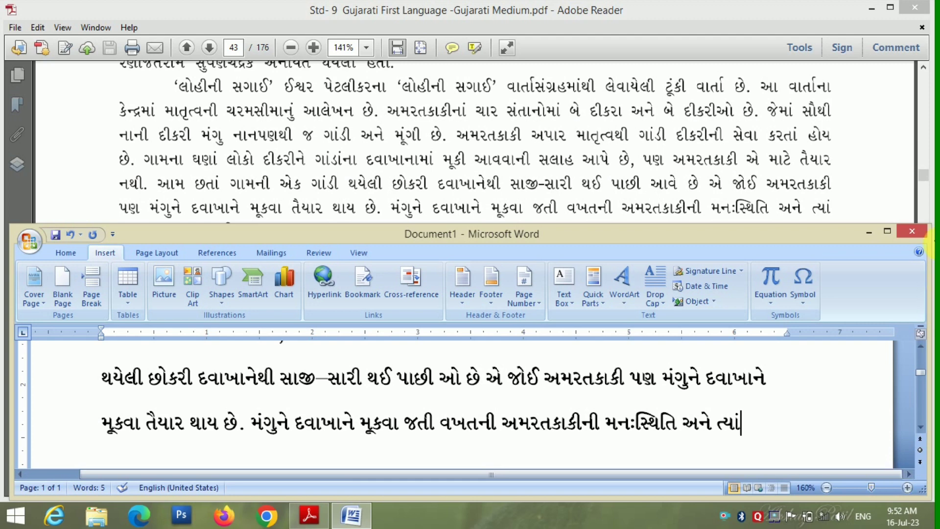
# - Scroll the textbook PDF to its next paragraph lines, then bring Word back in front, positioned slightly higher
pyautogui.click(736, 10)
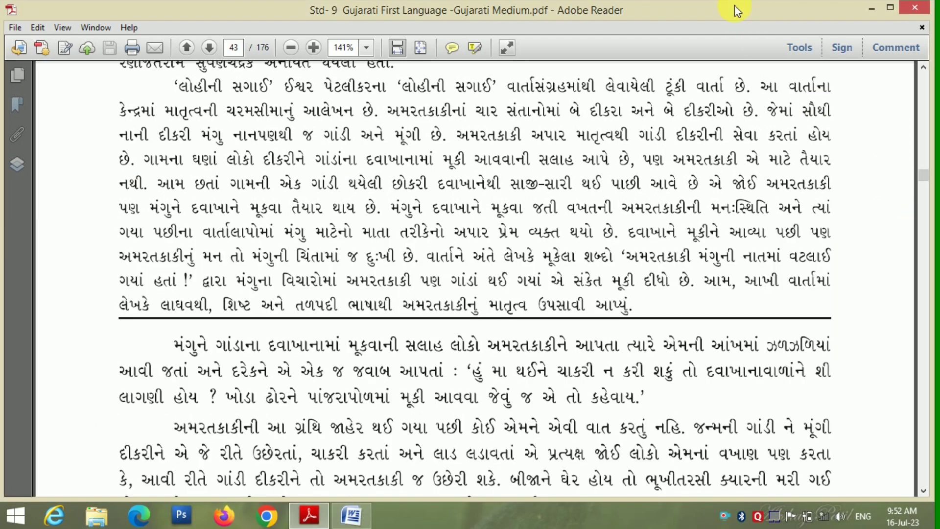
pyautogui.click(920, 488)
pyautogui.click(920, 489)
pyautogui.click(919, 489)
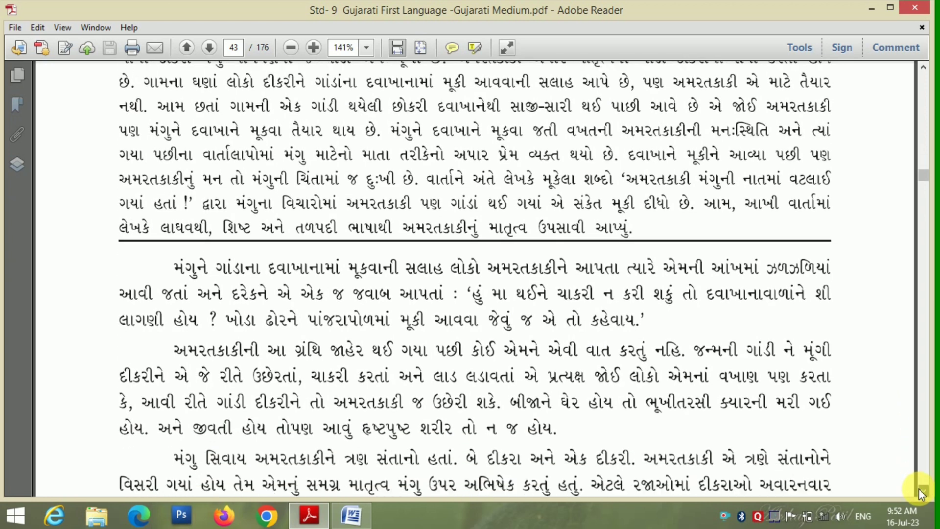
pyautogui.click(918, 489)
pyautogui.click(919, 489)
pyautogui.click(919, 489)
pyautogui.click(919, 490)
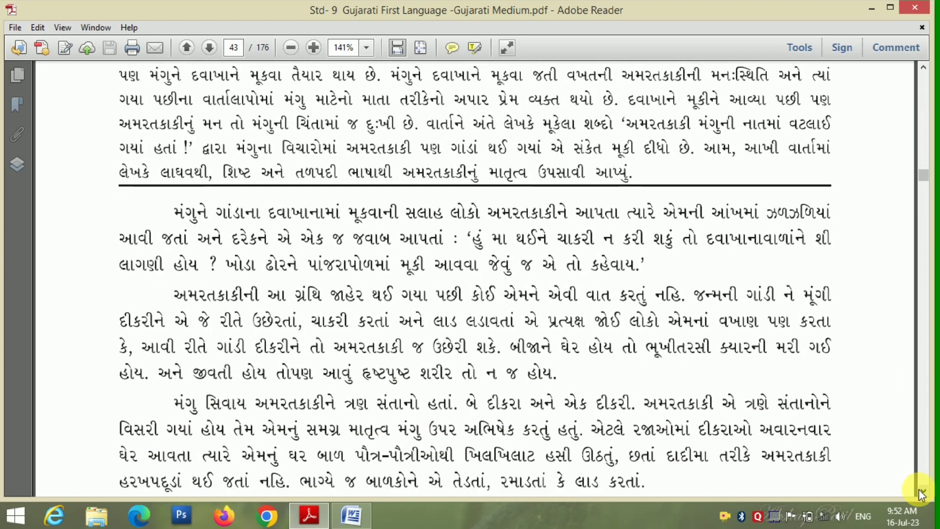
pyautogui.click(348, 512)
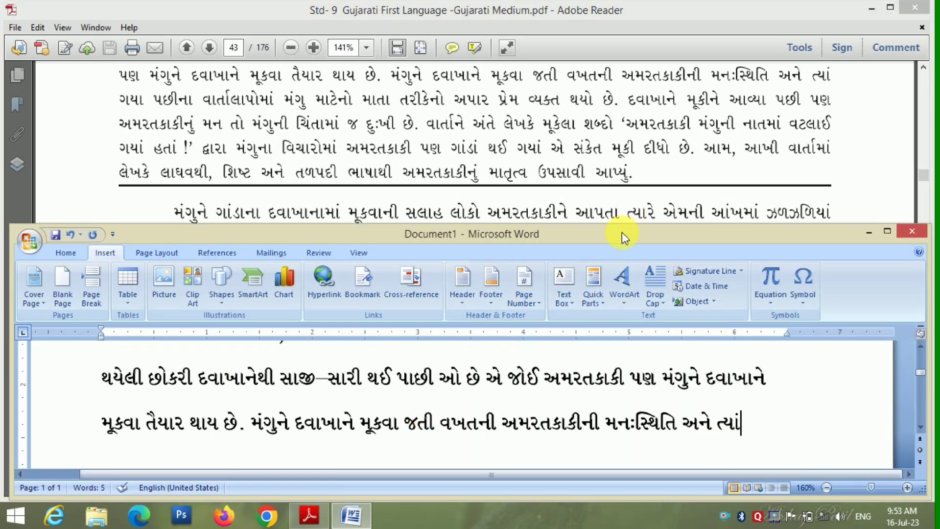
pyautogui.moveTo(623, 237); pyautogui.dragTo(621, 206)
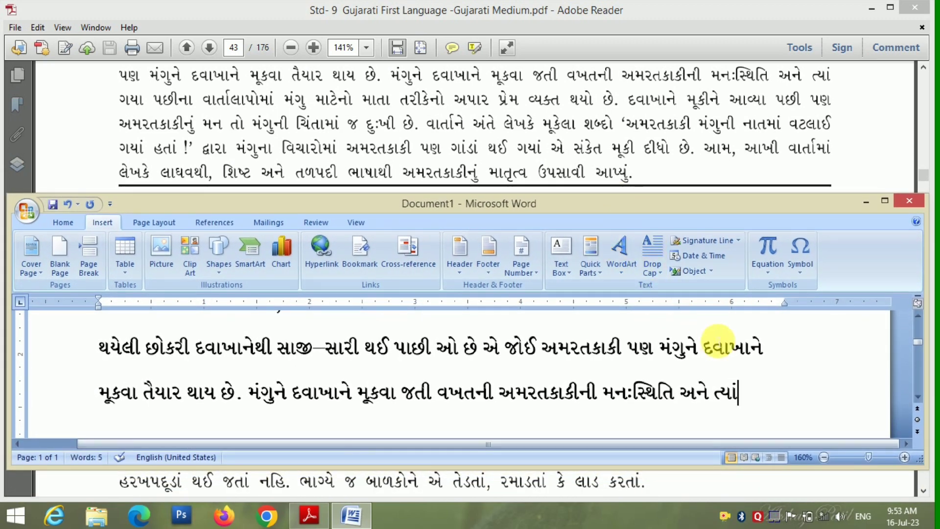
# - Type 'ગયા પછીના વાર્તાલાપોમાં મંગુ માટેનો માતા તરીકેનો અપાર પ્રેમ' on a new line, correcting માટેના to માટેનો
pyautogui.scroll(-1, 718, 341)
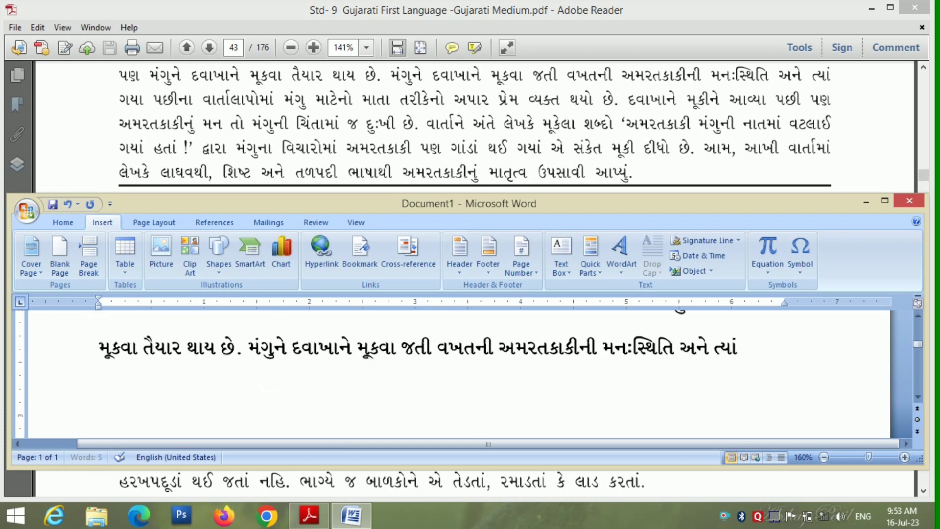
pyautogui.write('ગયા')
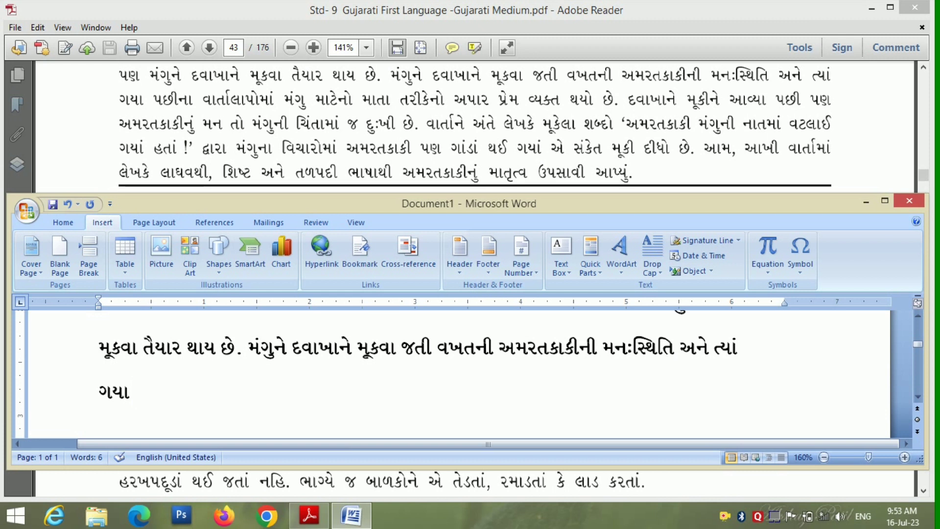
pyautogui.write(' પછીના')
pyautogui.write(' વાતા')
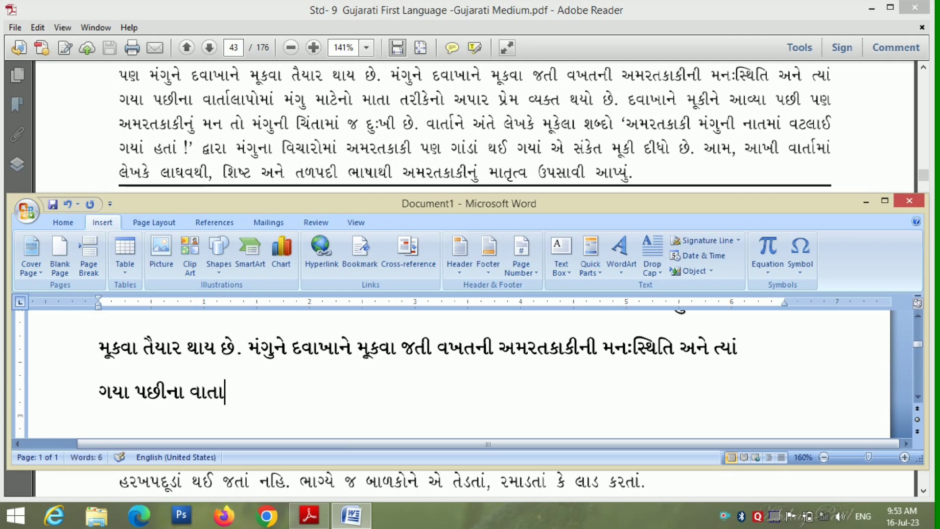
pyautogui.press('BackSpace')
pyautogui.press('BackSpace')
pyautogui.write('ર્તાલ')
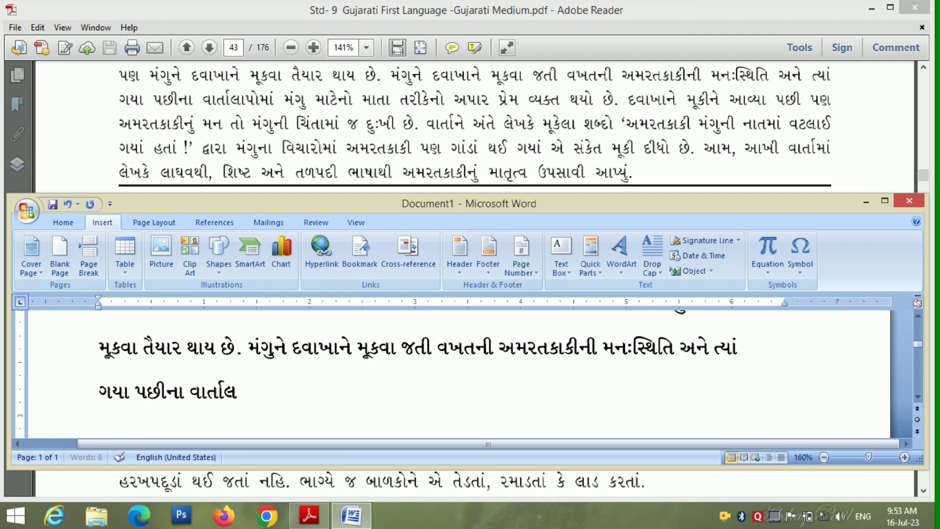
pyautogui.write('ાપોમા')
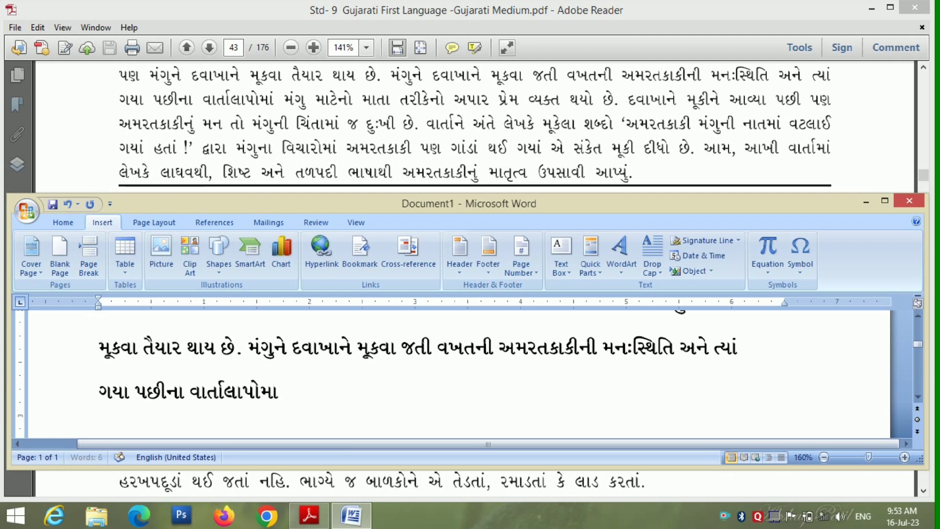
pyautogui.write('ં')
pyautogui.write(' મંગ')
pyautogui.write('ુ')
pyautogui.write('મા')
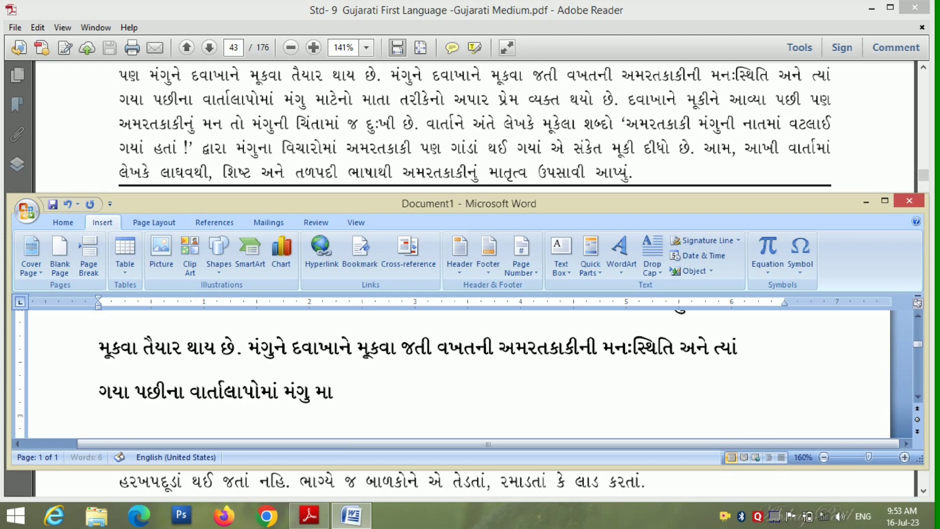
pyautogui.write('ટે')
pyautogui.write('ના')
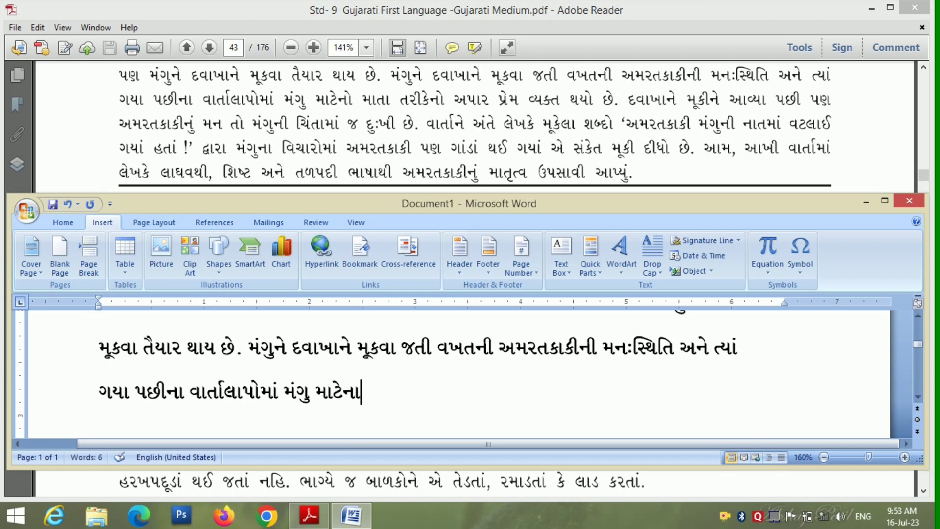
pyautogui.press('BackSpace')
pyautogui.write('ો')
pyautogui.write(' માતા')
pyautogui.write(' ત')
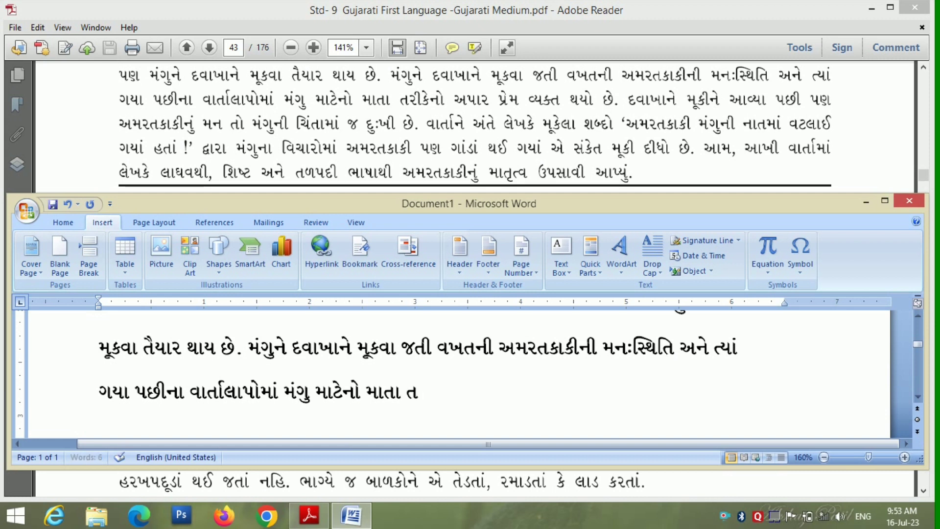
pyautogui.write('રીકેન')
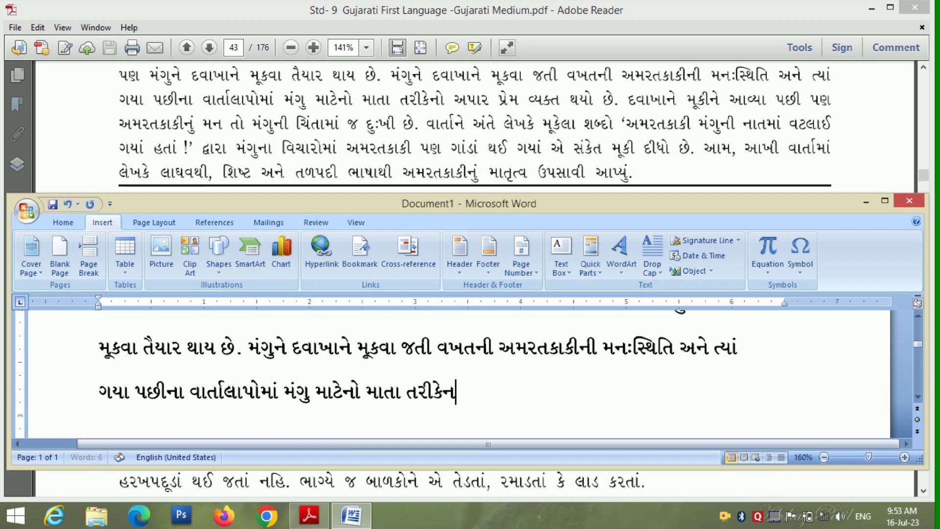
pyautogui.write('ો')
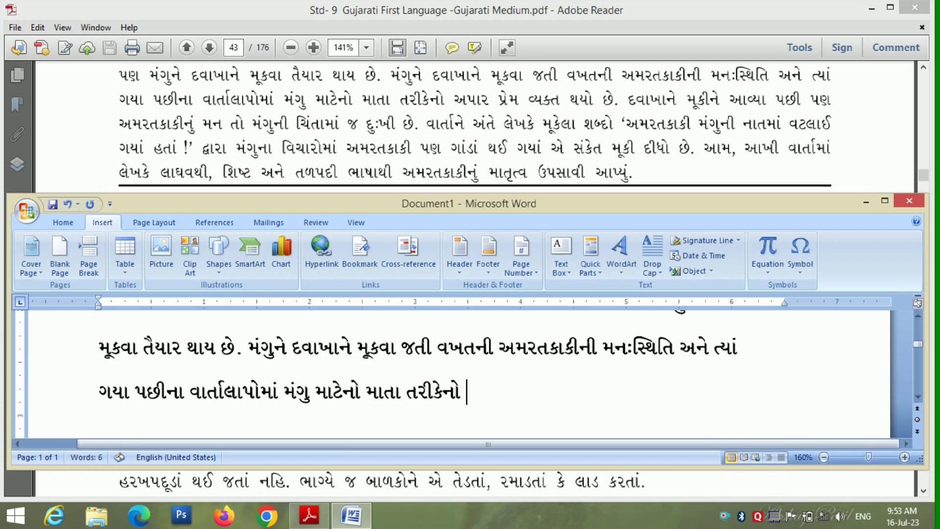
pyautogui.write(' અપાર')
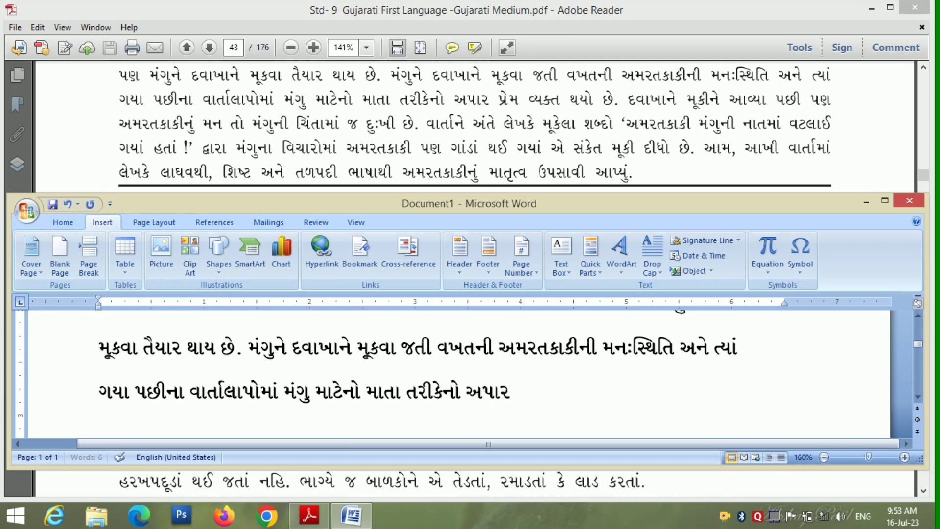
pyautogui.write(' પ્રે')
pyautogui.write('મ')
pyautogui.write(' વ્ય')
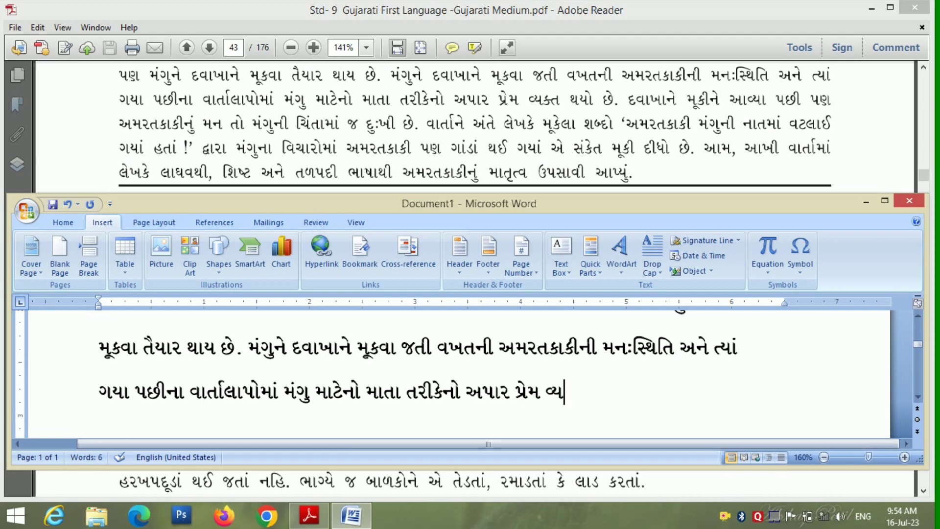
# - Inspect a Gujarati glyph in the TERAFONT-AKASH symbol chart, then type 'ક્ત થયો છે. દવાખાને મૂકીને'
pyautogui.click(807, 259)
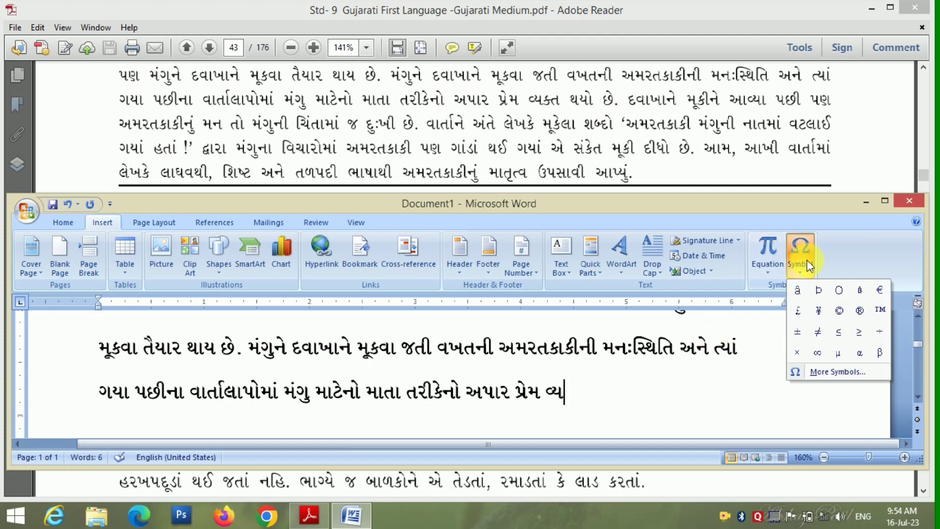
pyautogui.click(820, 374)
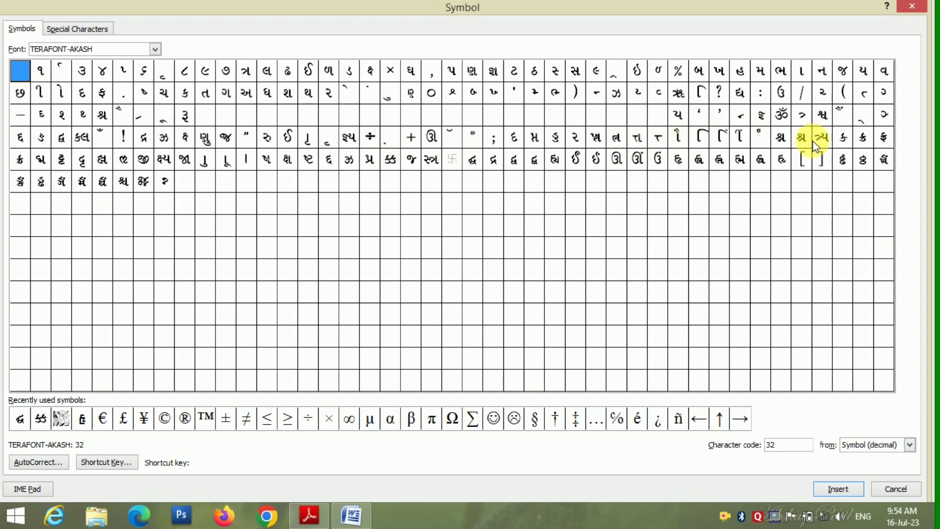
pyautogui.click(848, 139)
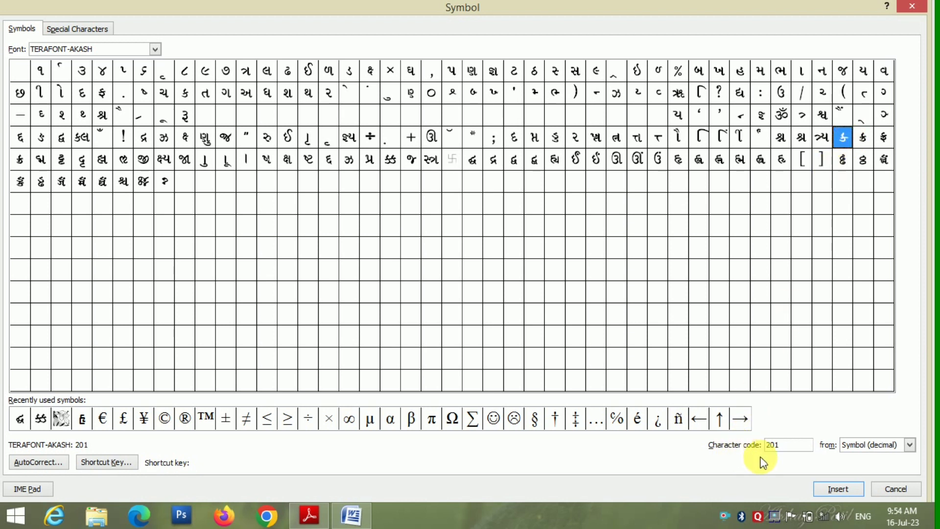
pyautogui.click(889, 489)
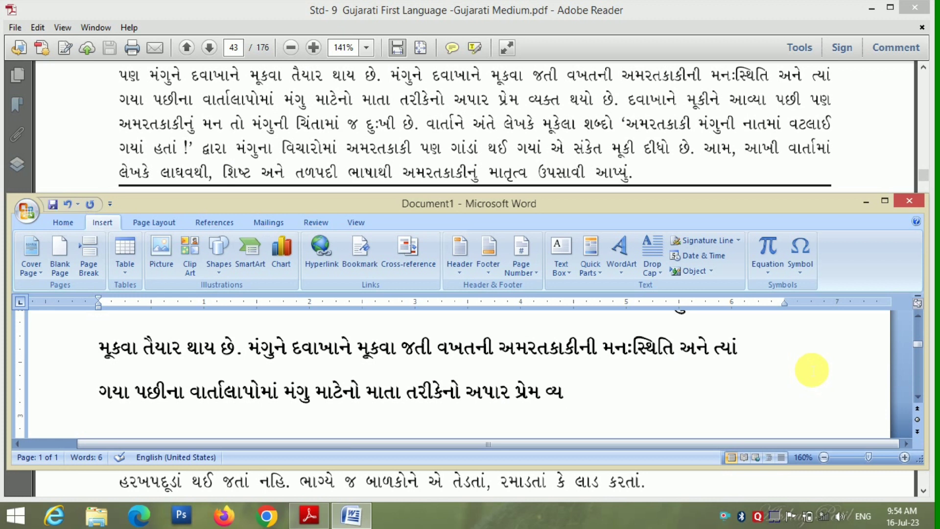
pyautogui.write('ક')
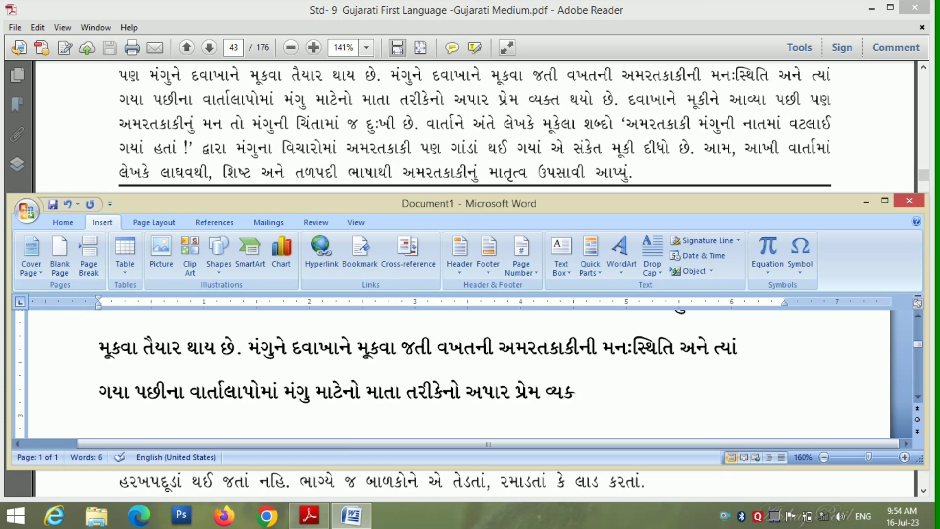
pyautogui.write('્ત')
pyautogui.write(' થયો')
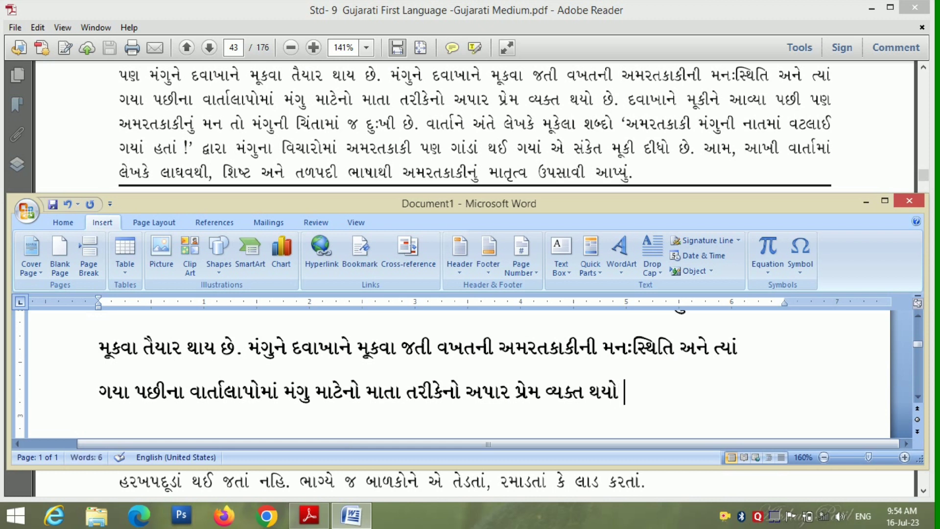
pyautogui.write(' છ')
pyautogui.write('ે.')
pyautogui.write(' દવા')
pyautogui.write('ખાને')
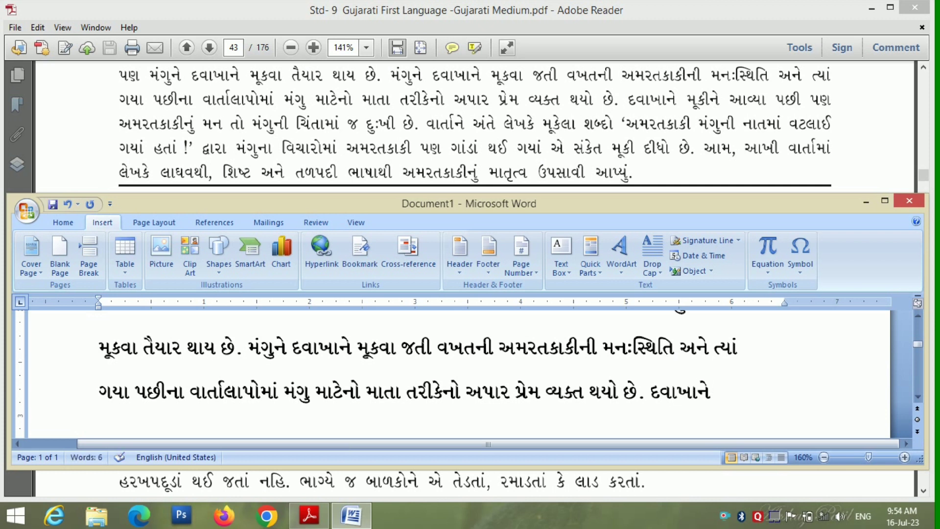
pyautogui.write(' મ')
pyautogui.write('ૂકીને')
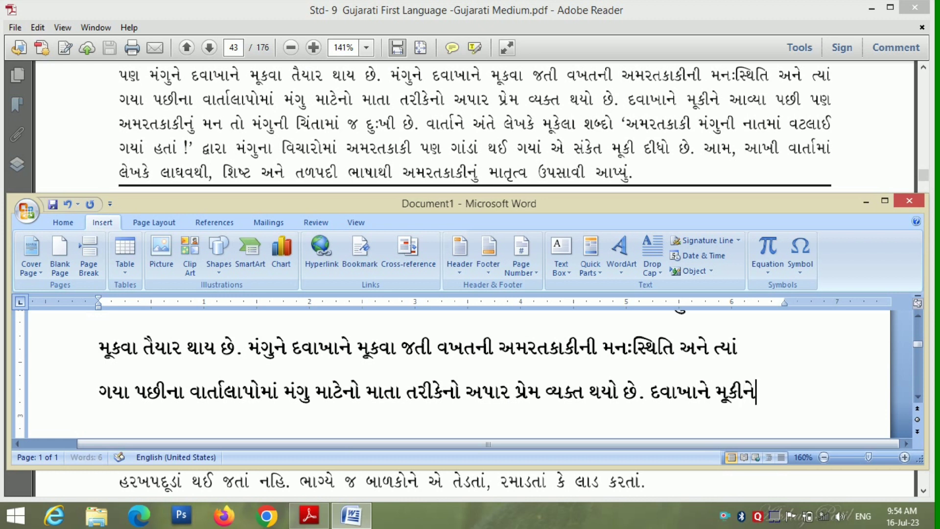
# - On a new line, type 'આવ્યા પછી પણ અમરતકાકીનું મન તો મંગુની ચિંતામાં'
pyautogui.press('Return')
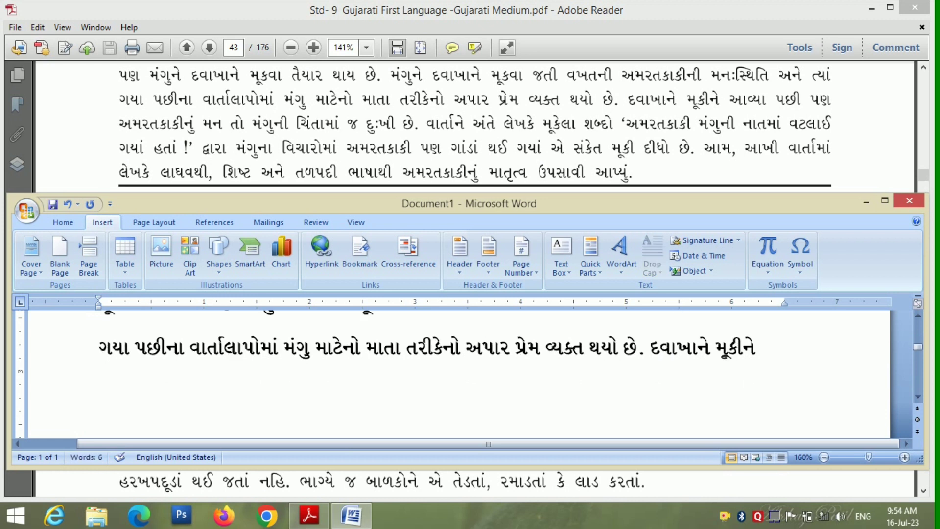
pyautogui.write('અા')
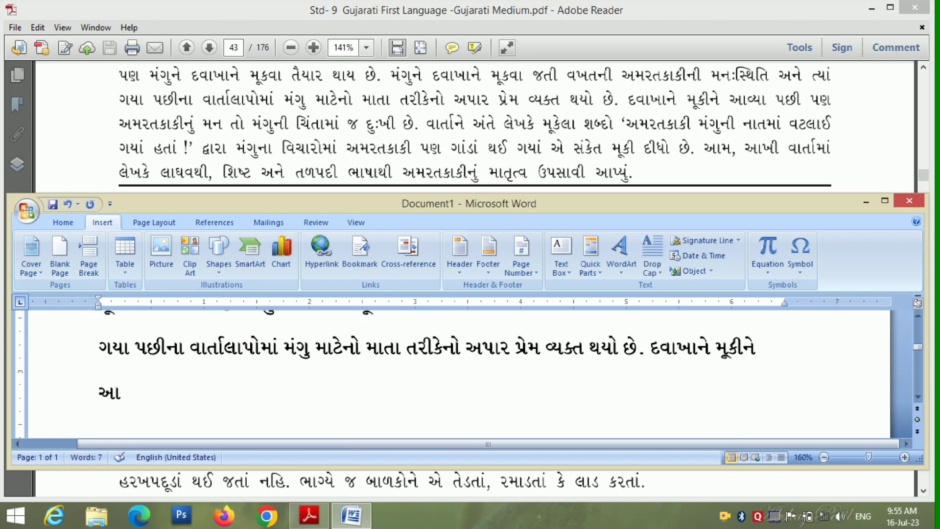
pyautogui.write('વ્યા')
pyautogui.write(' પછી')
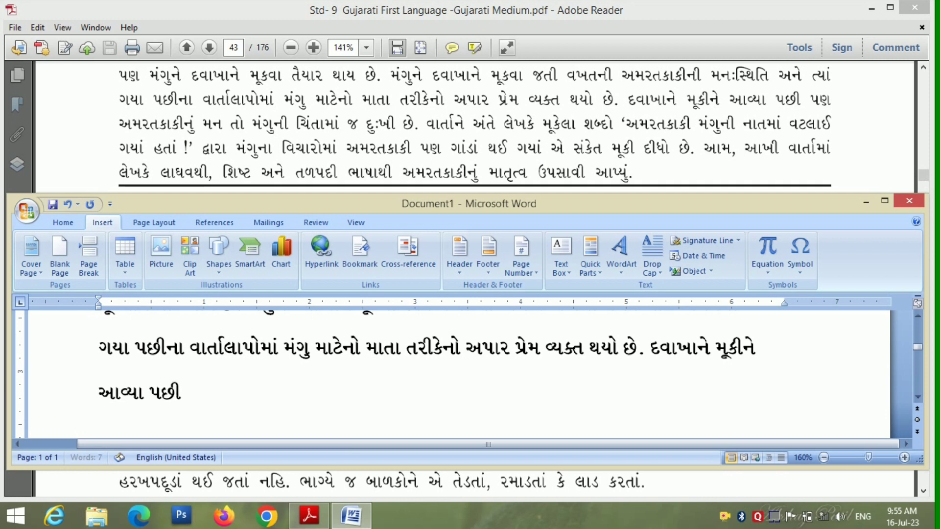
pyautogui.write(' પણ')
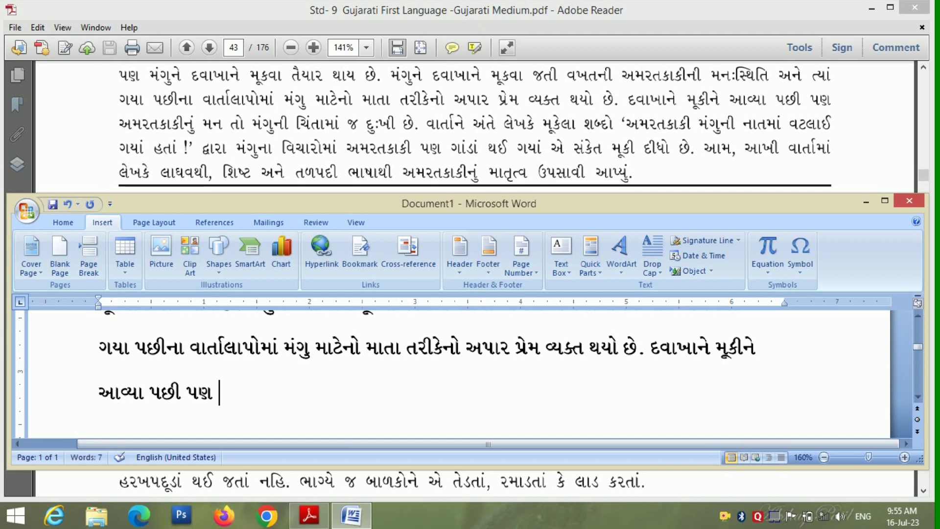
pyautogui.write(' અમ')
pyautogui.write('રતકાકીનું')
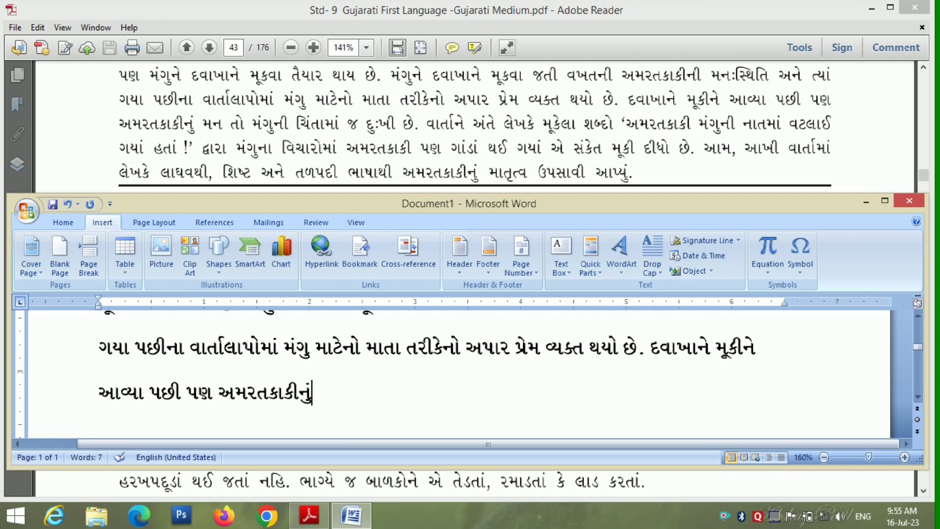
pyautogui.write(' મન')
pyautogui.write(' તો ')
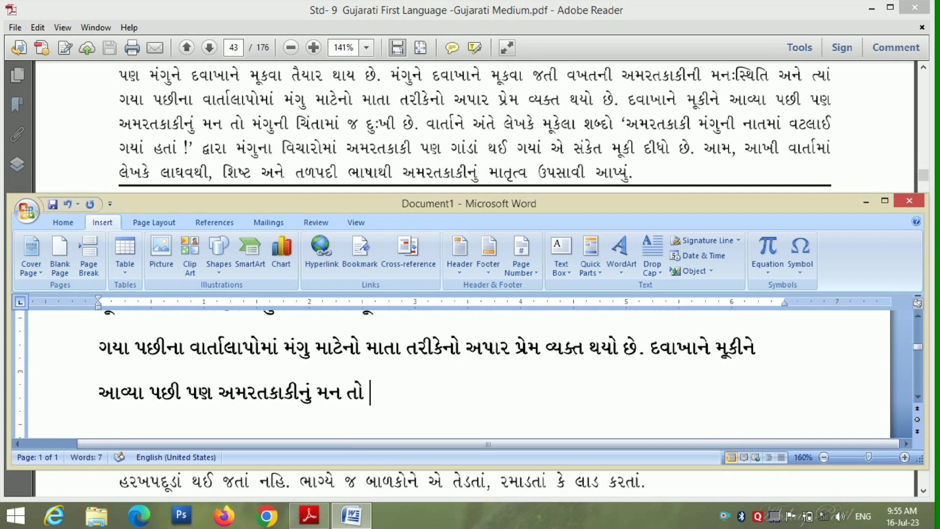
pyautogui.write('મં')
pyautogui.write('ગુની')
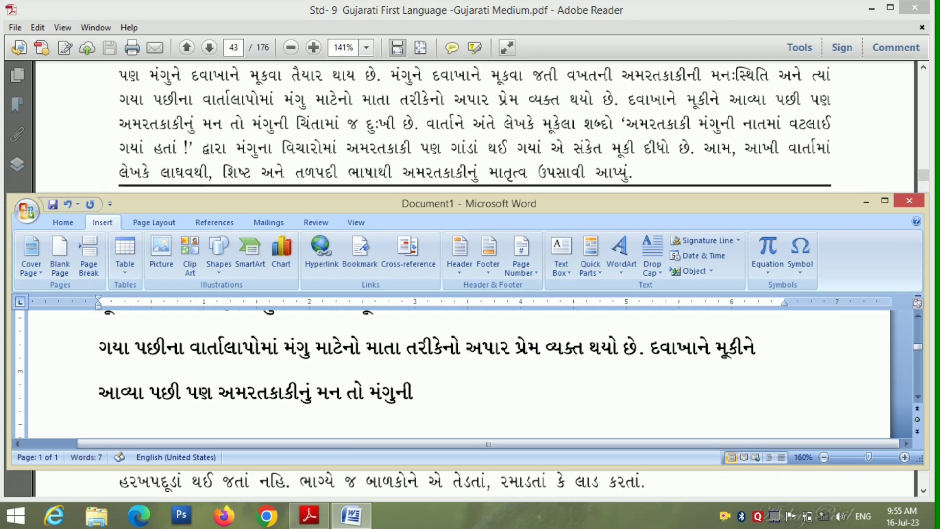
pyautogui.write(' િ')
pyautogui.write('ચંતા')
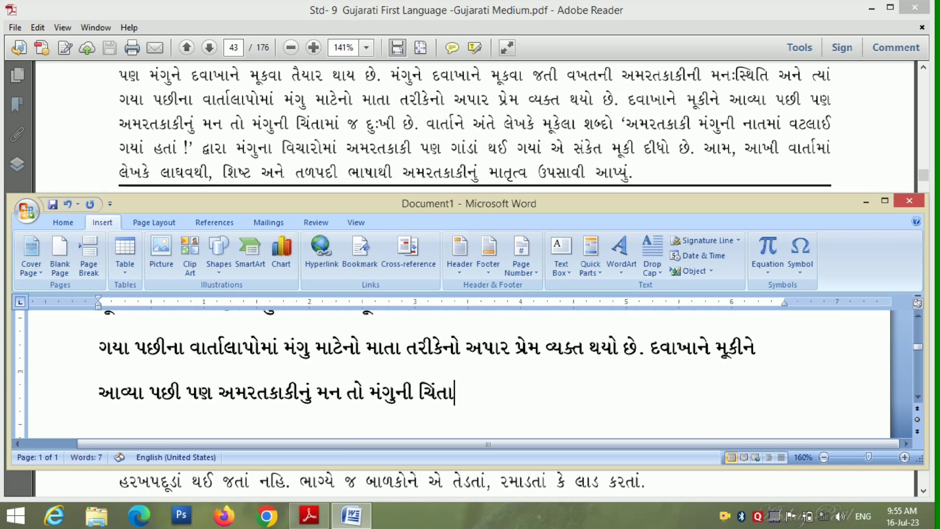
pyautogui.write('માં')
pyautogui.write(' ન')
# - Fix the misspelling after ચિંતા and continue with 'માં જ દુઃખી છે. વાર્તાને અંતે લેખકે મૂકેલા શબ્દો'
pyautogui.press('BackSpace')
pyautogui.write('જ ')
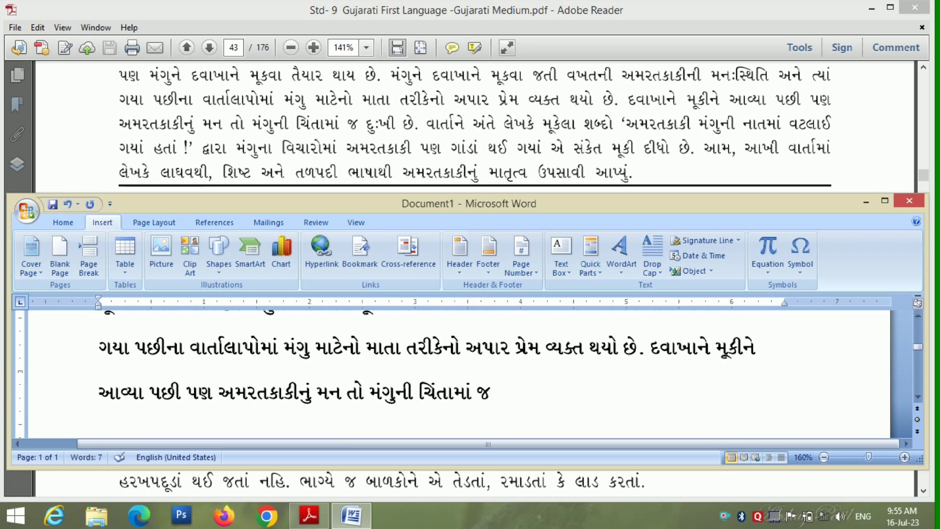
pyautogui.write('ગુઃ')
pyautogui.write('ખી')
pyautogui.press('BackSpace')
pyautogui.press('BackSpace')
pyautogui.press('BackSpace')
pyautogui.press('BackSpace')
pyautogui.press('BackSpace')
pyautogui.press('BackSpace')
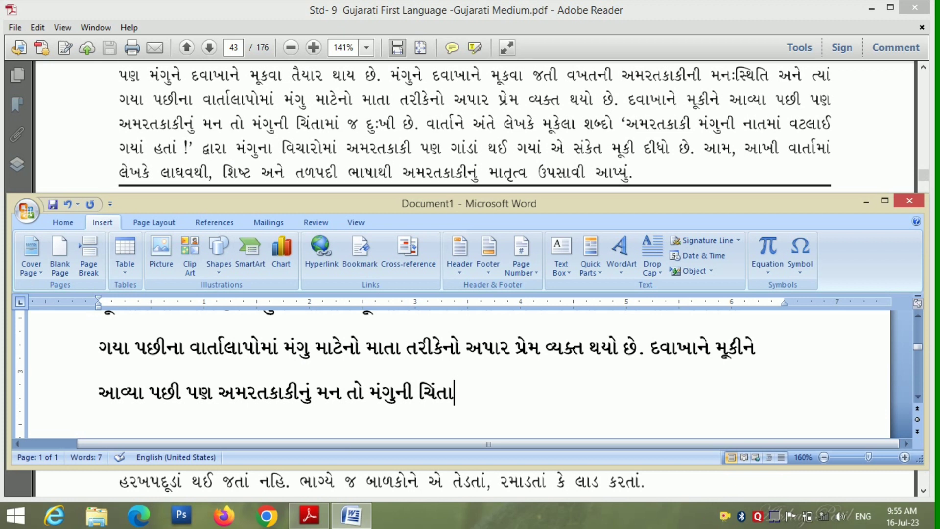
pyautogui.write('માં ')
pyautogui.write('જ દ')
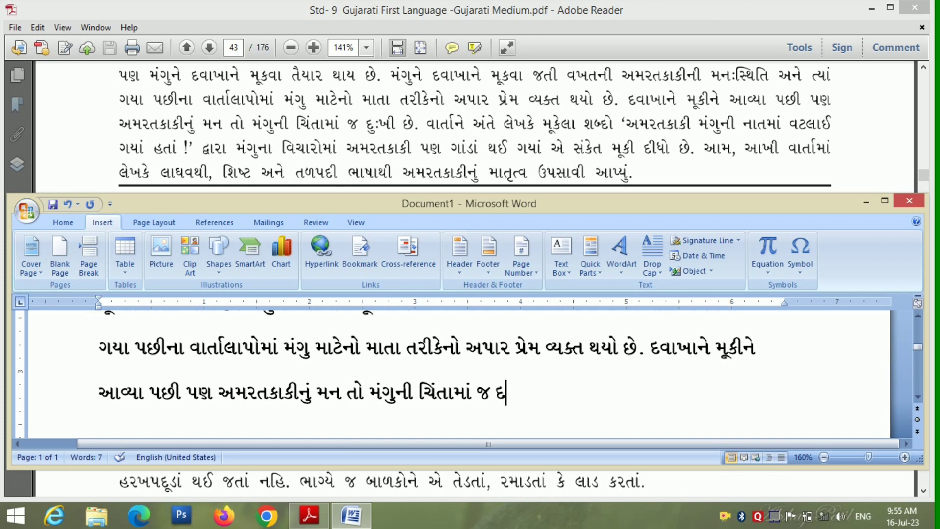
pyautogui.write('ુઃ')
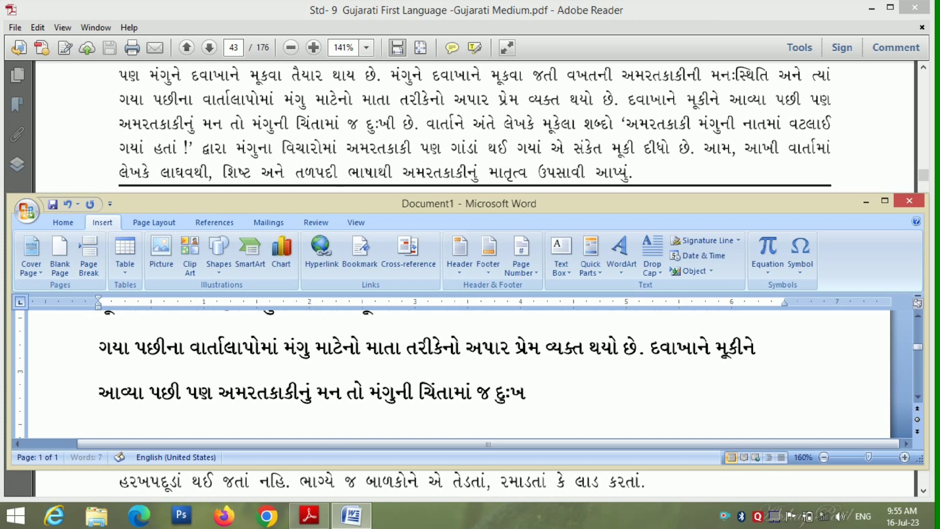
pyautogui.write('ખી')
pyautogui.write(' છે.')
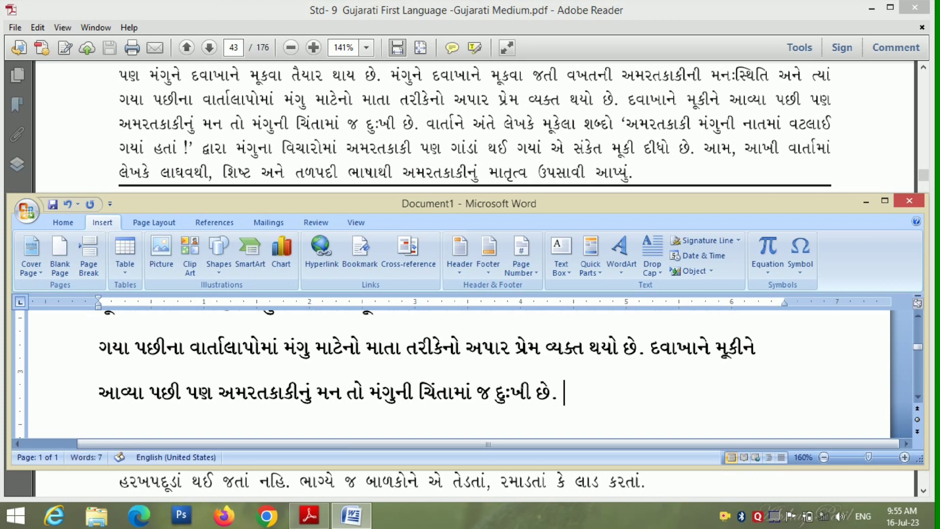
pyautogui.write(' વાર્તા')
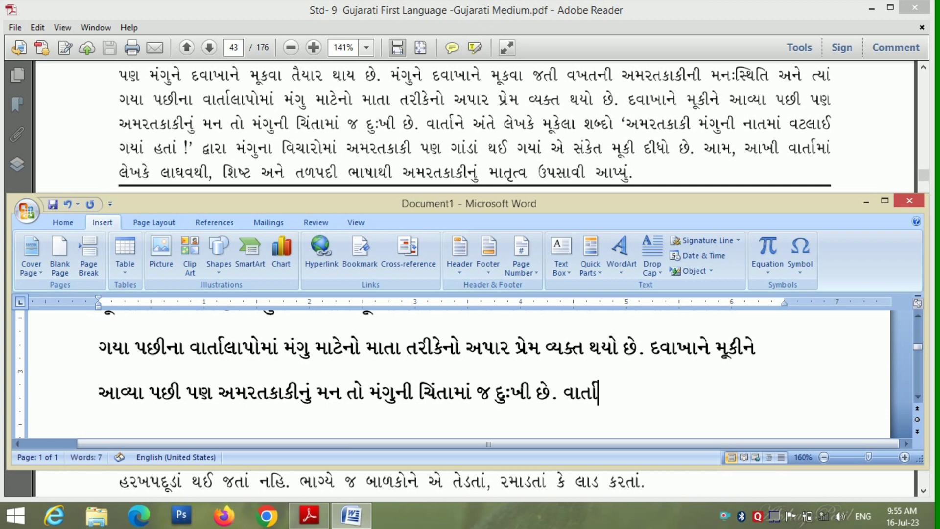
pyautogui.write('ને')
pyautogui.write(' અં')
pyautogui.write('તે')
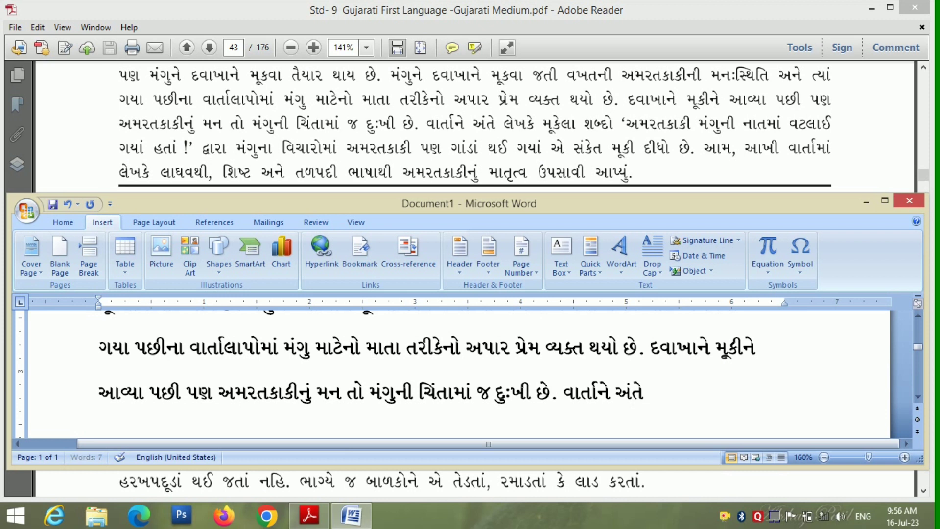
pyautogui.write(' લે')
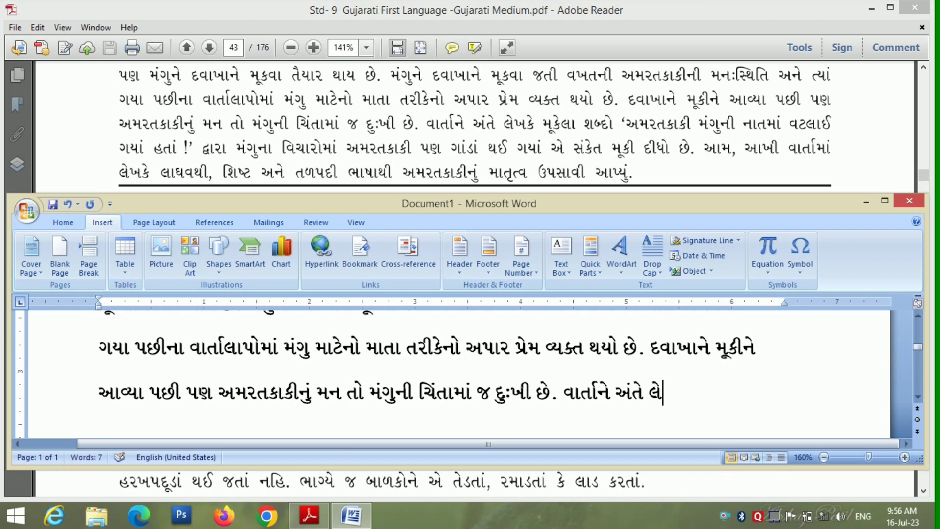
pyautogui.write('ખકે')
pyautogui.write(' મ')
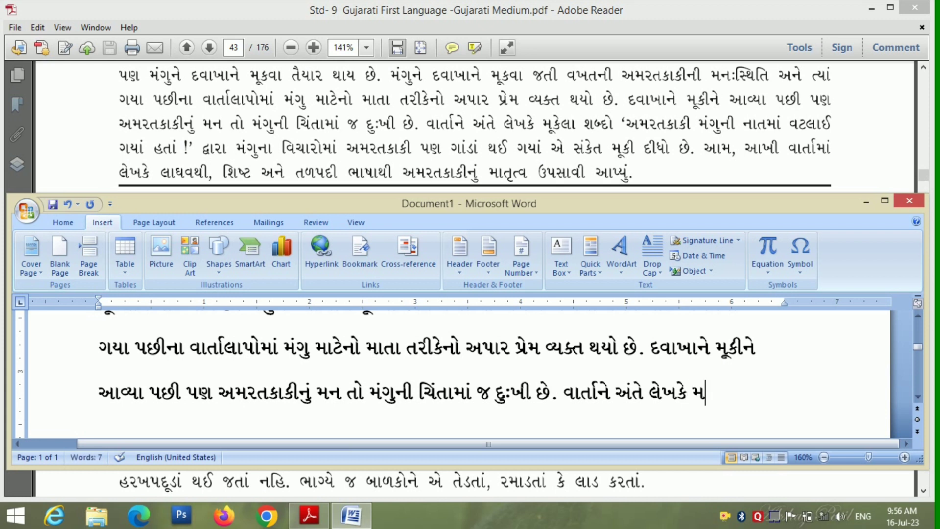
pyautogui.write('ૂકેલા')
pyautogui.write(' શબ')
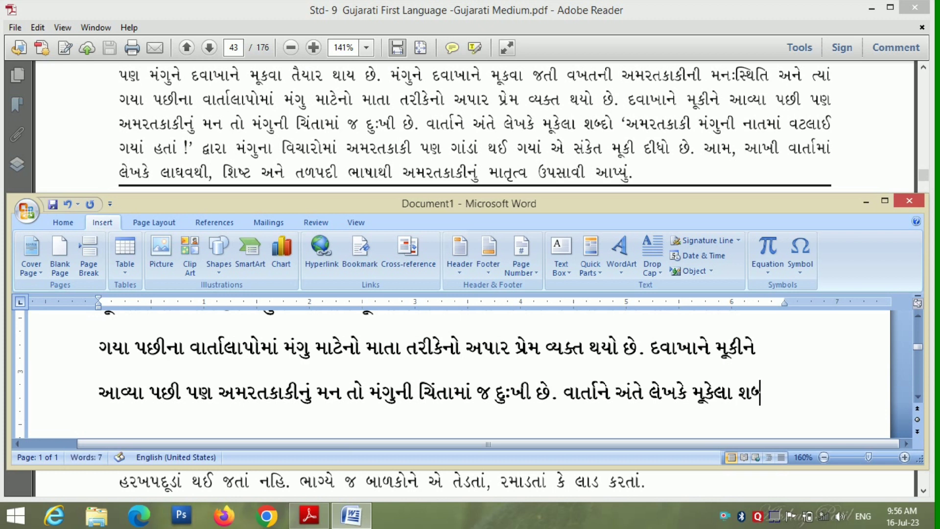
pyautogui.write('્દો')
# - Dismiss the stray access-key prompt and return the insertion point after શબ્દો
pyautogui.press('Return')
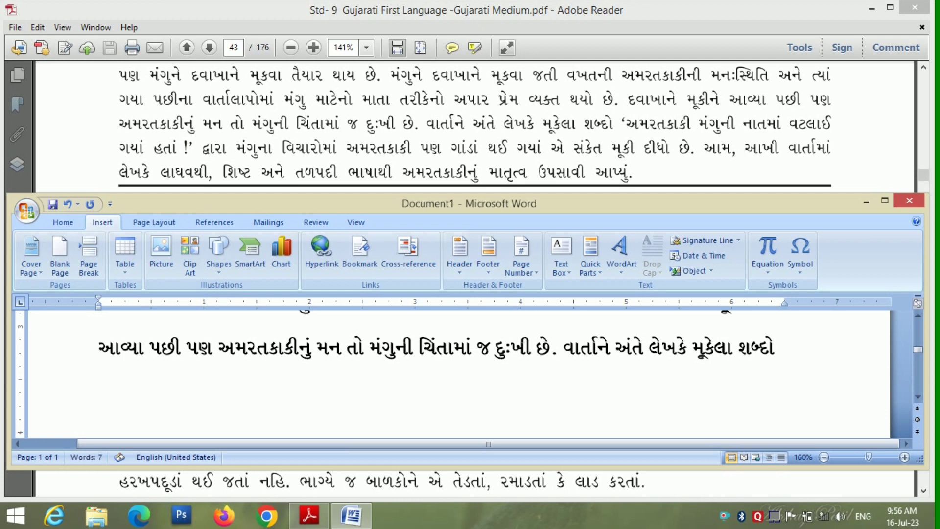
pyautogui.press('alt')
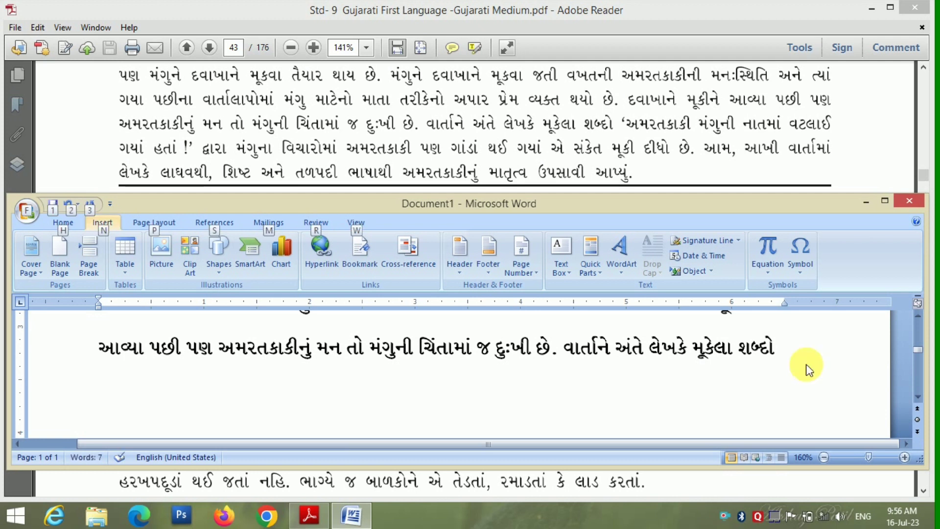
pyautogui.press('a')
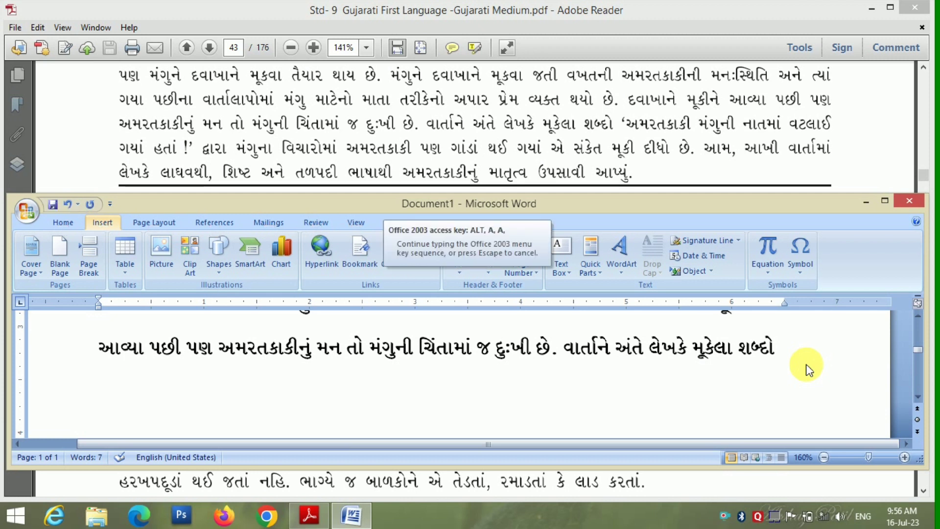
pyautogui.click(529, 378)
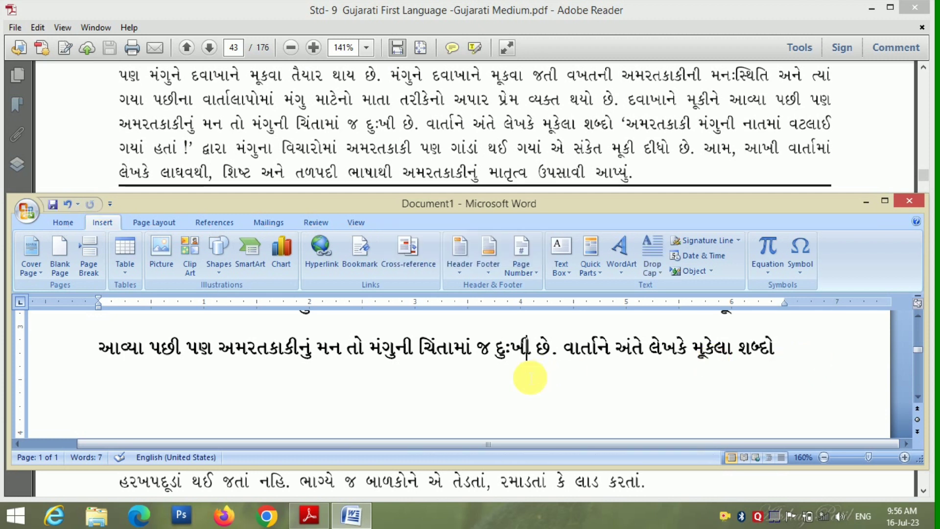
pyautogui.click(801, 364)
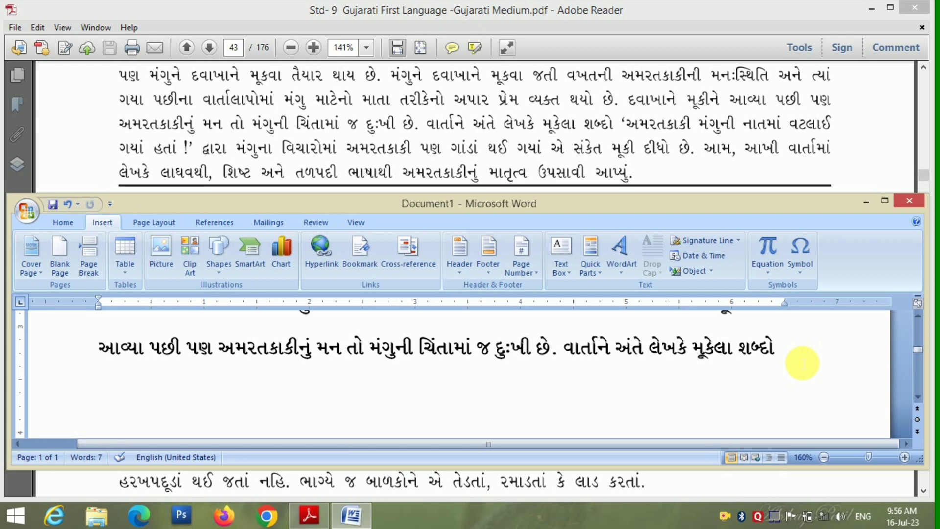
# - On a new line, type '‘અમરતકાકી મંગુની નાતમાં વટલાઈ ગયાં હતાં', correcting vowel-sign typos
pyautogui.press('Return')
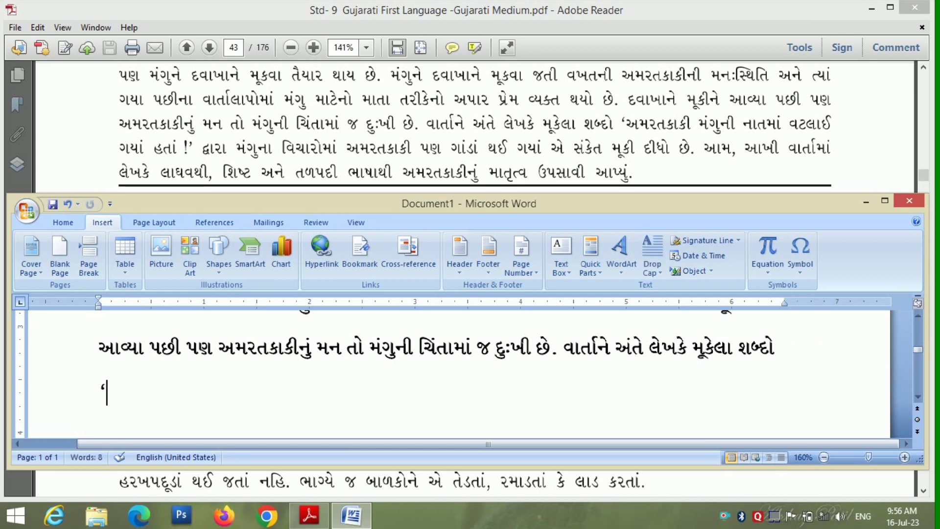
pyautogui.write("'")
pyautogui.write('અમ')
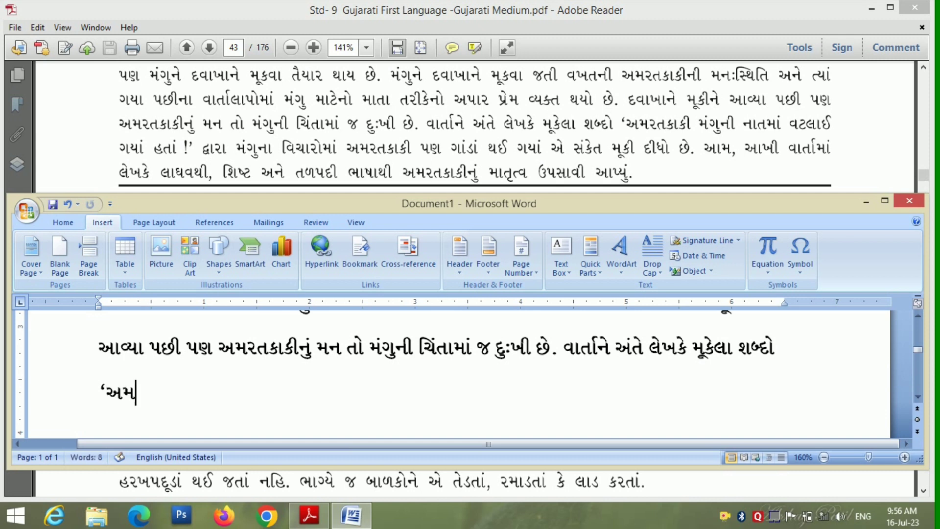
pyautogui.write('રતકાક')
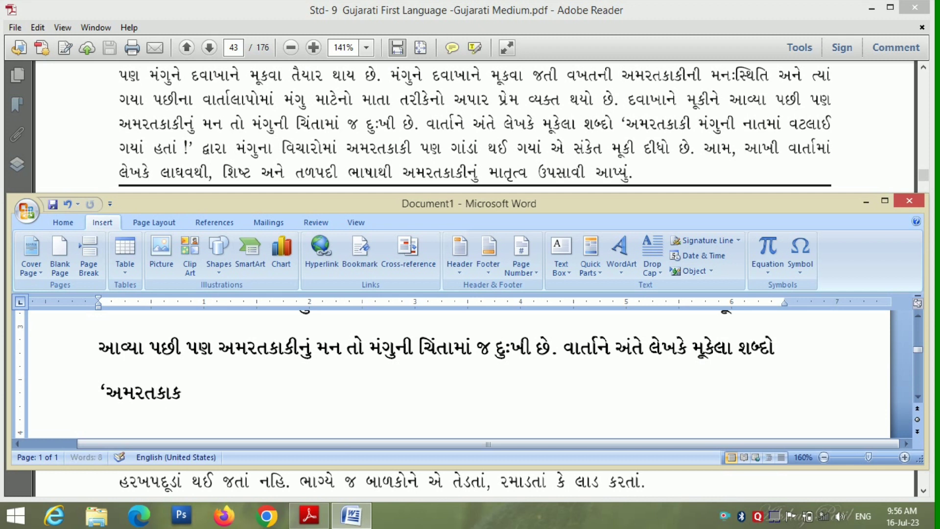
pyautogui.write('ી')
pyautogui.write(' મ')
pyautogui.write('ંગુ')
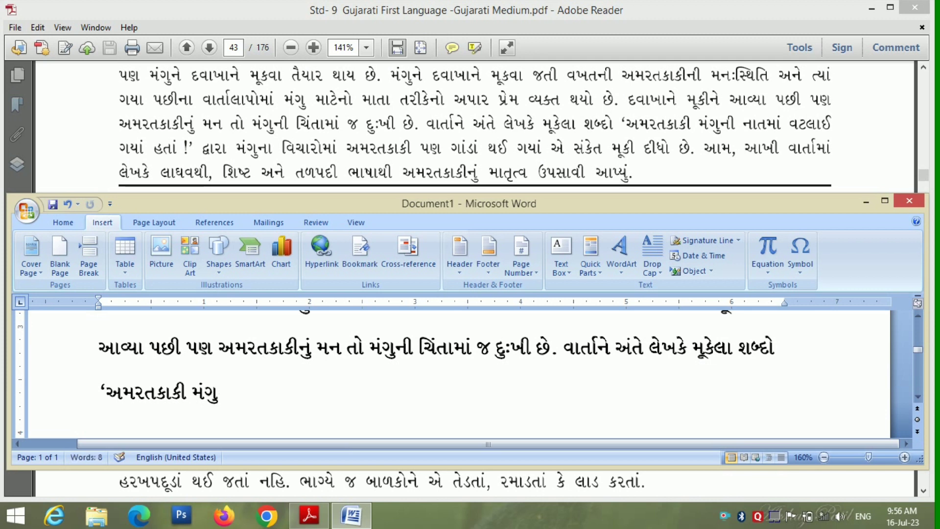
pyautogui.write('ને')
pyautogui.press('BackSpace')
pyautogui.write('ી')
pyautogui.write('નાતમ')
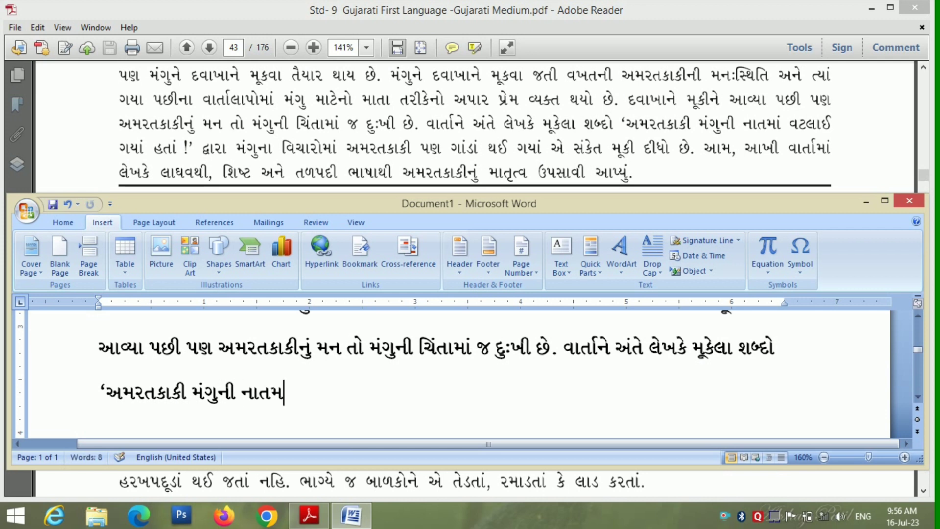
pyautogui.write('ાં')
pyautogui.write(' વટ')
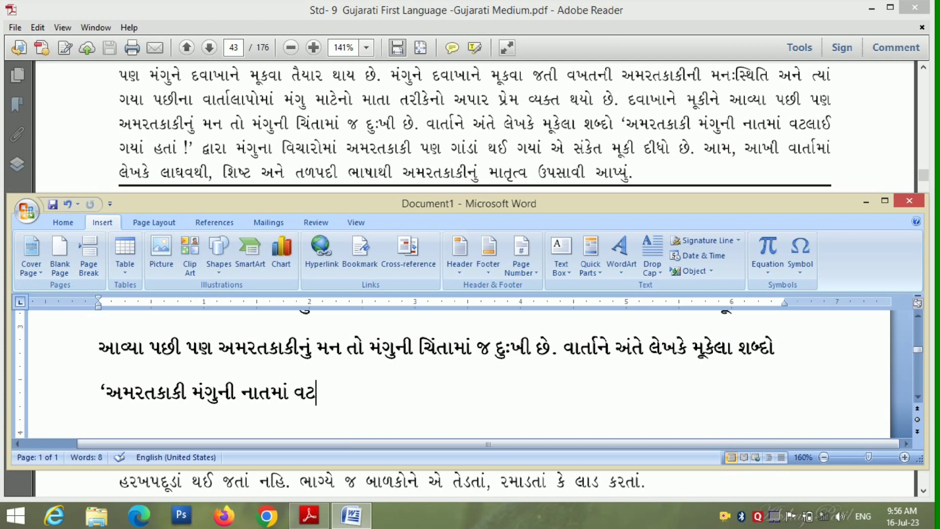
pyautogui.write('ઈ')
pyautogui.press('BackSpace')
pyautogui.press('BackSpace')
pyautogui.write('લાઈ')
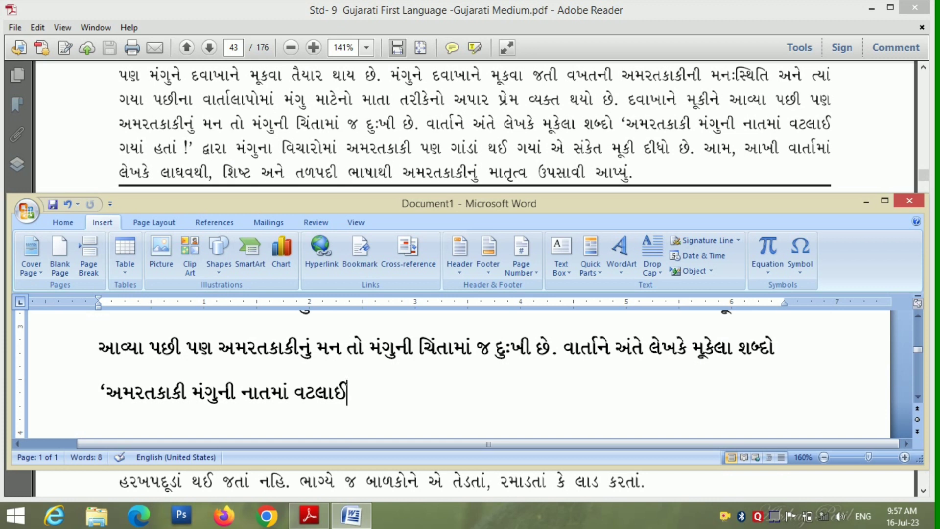
pyautogui.write(' ગય')
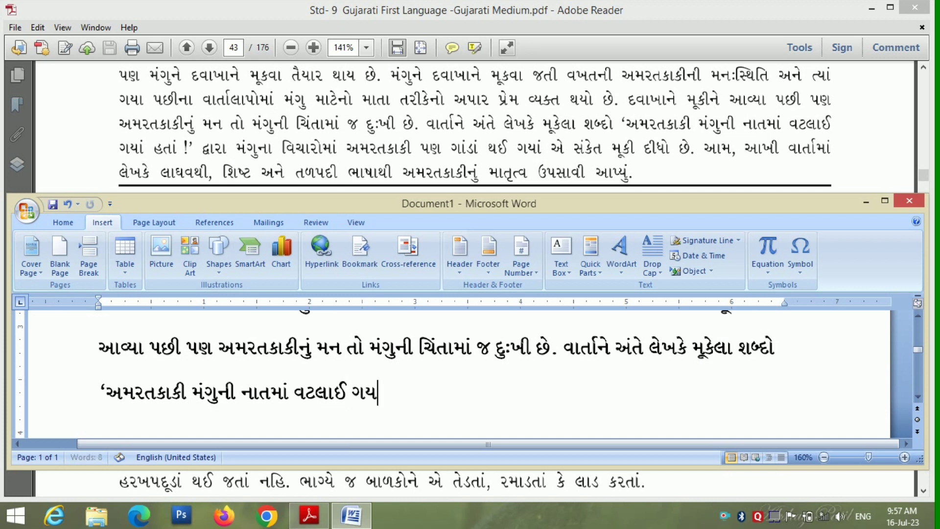
pyautogui.write('ાં')
pyautogui.write(' હત')
pyautogui.write('ાં')
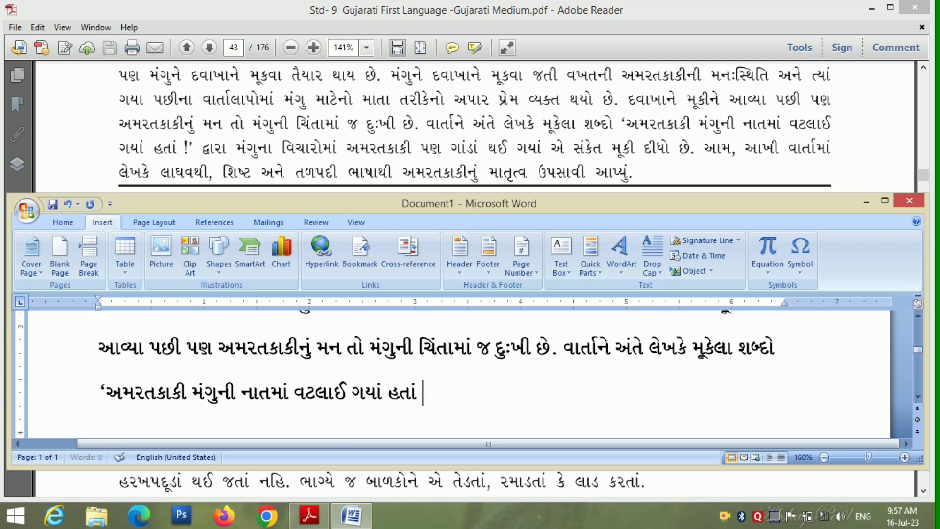
pyautogui.click(803, 269)
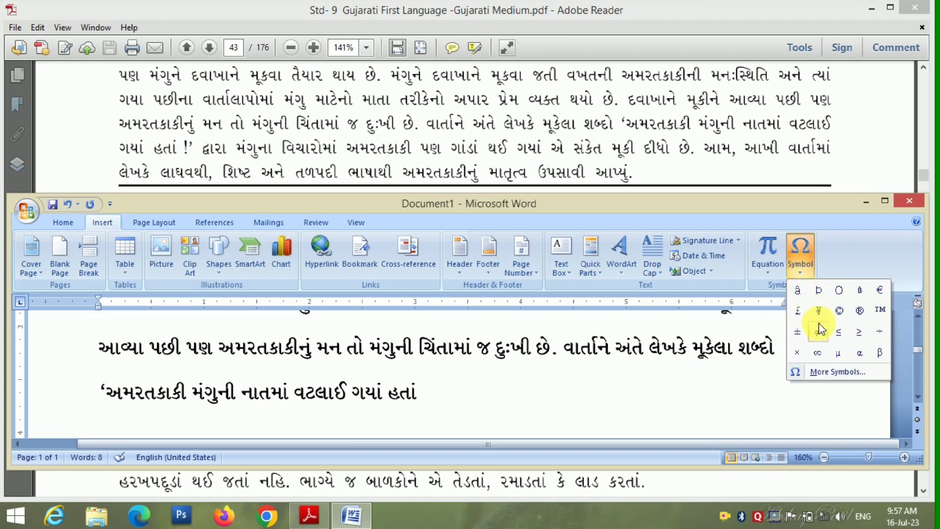
pyautogui.click(831, 374)
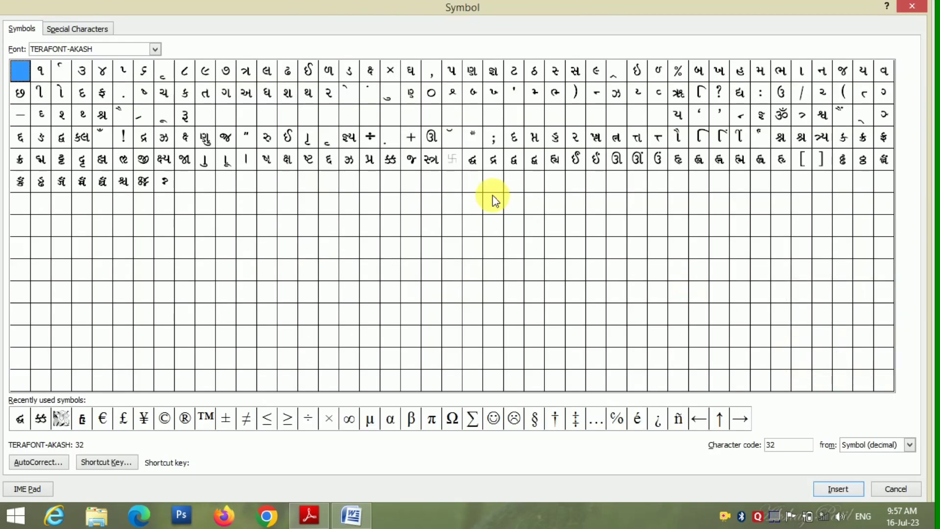
pyautogui.click(123, 138)
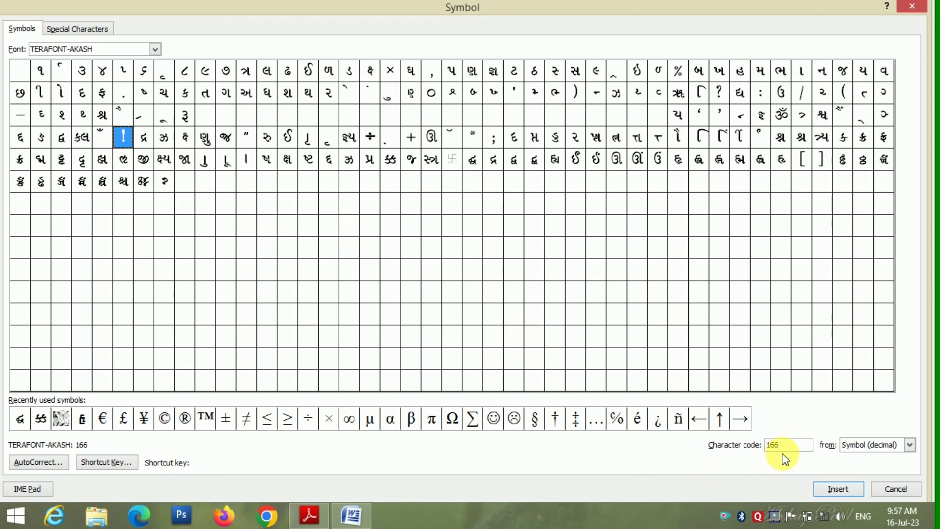
pyautogui.click(887, 488)
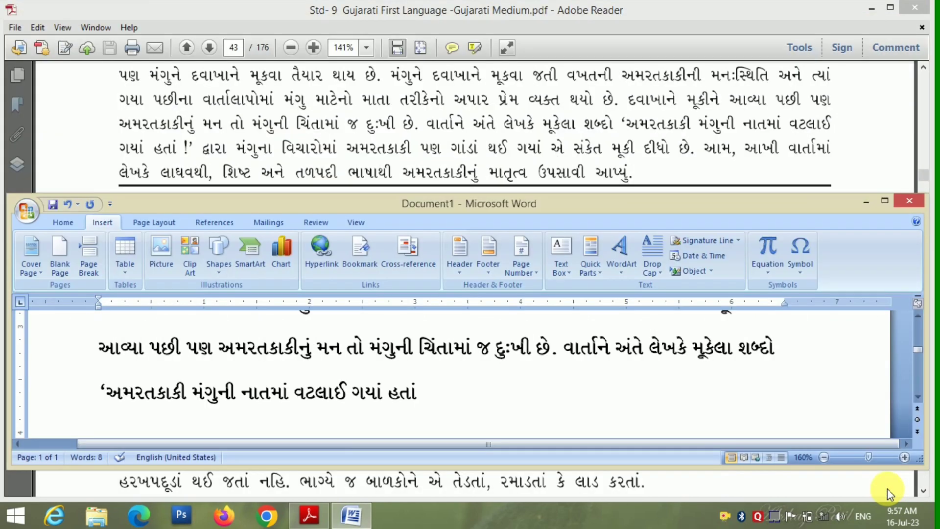
# - Type '!’' after હતાં to close the quoted phrase
pyautogui.write(' !')
pyautogui.write('’')
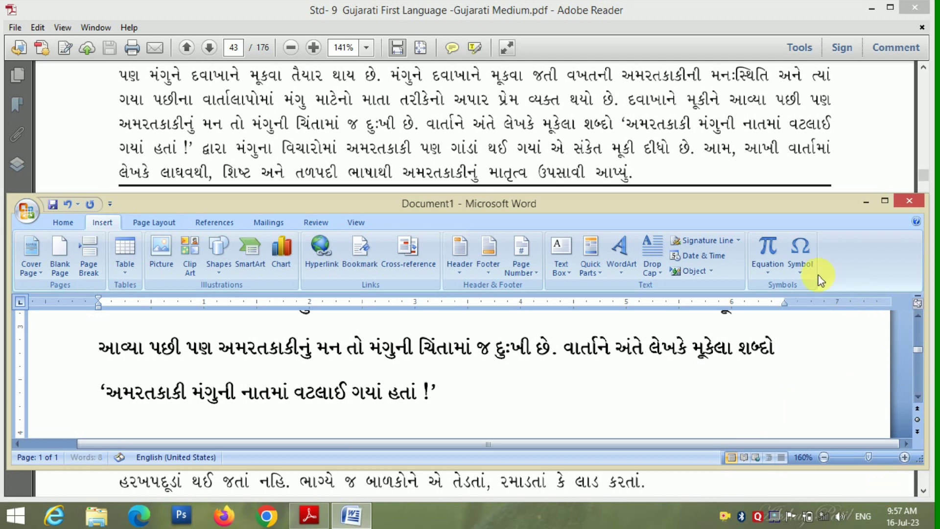
pyautogui.click(800, 266)
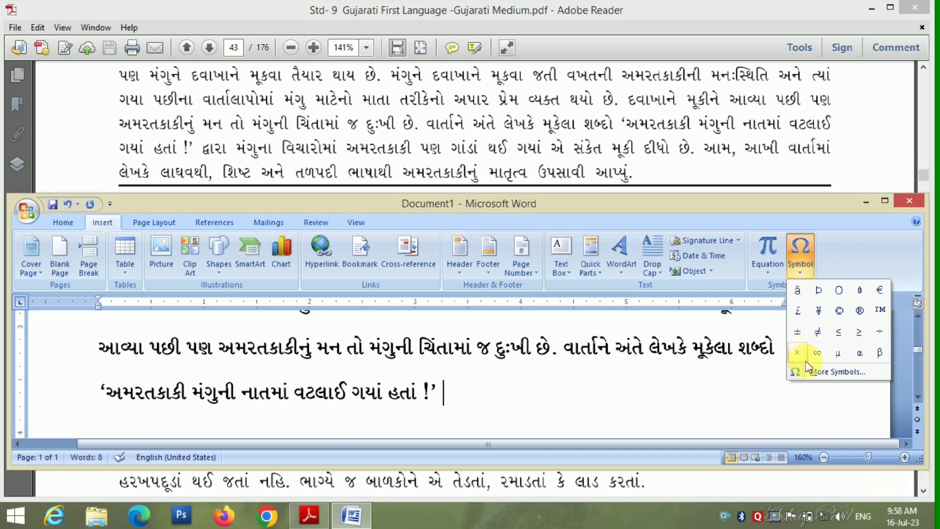
pyautogui.click(811, 372)
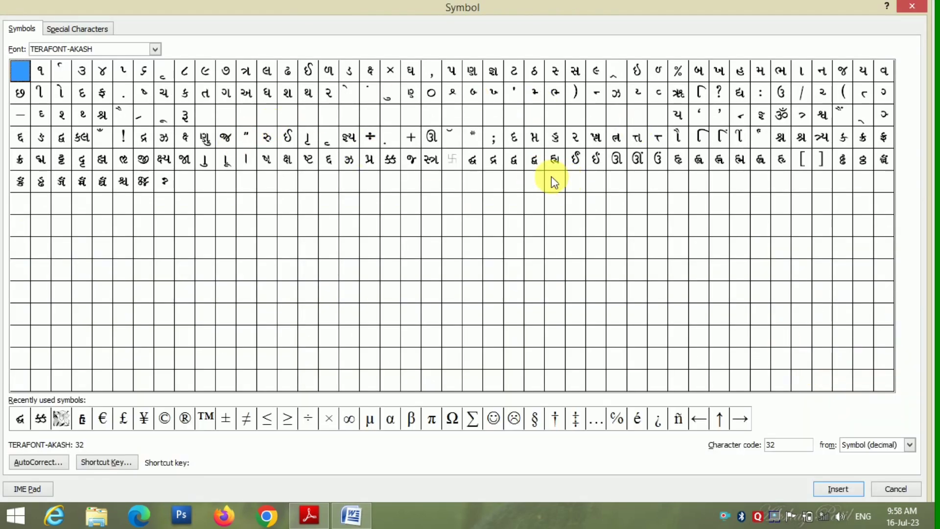
pyautogui.click(519, 166)
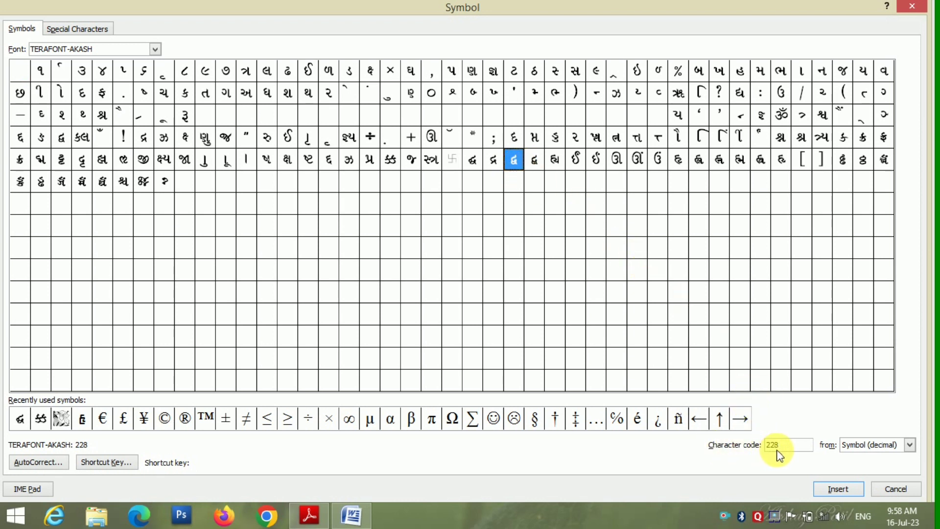
pyautogui.click(913, 495)
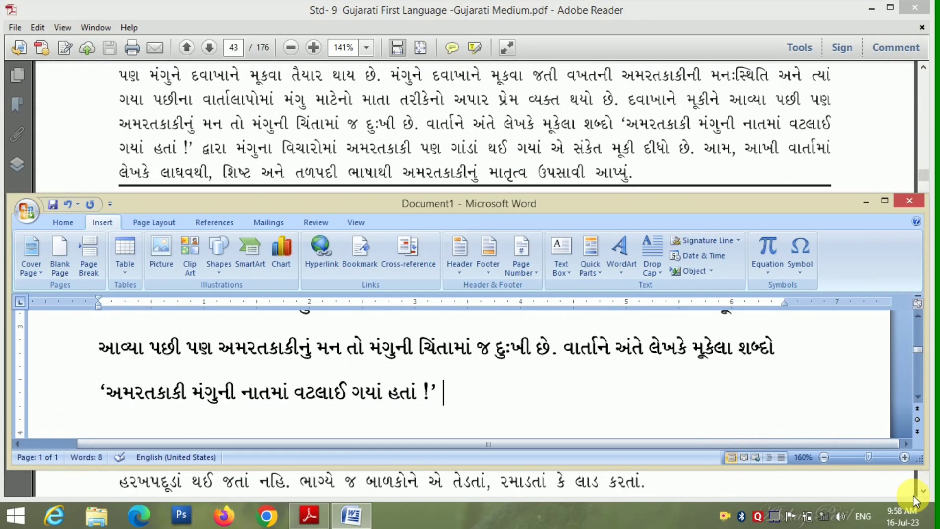
# - Type 'દ્વારા મંગુના વિચારોમાં અમરતકાકી પણ ગાંડાં', then 'થઈ ગયાં એ સ' on a new line
pyautogui.write('દ્વ')
pyautogui.write('ારા')
pyautogui.write(' મ')
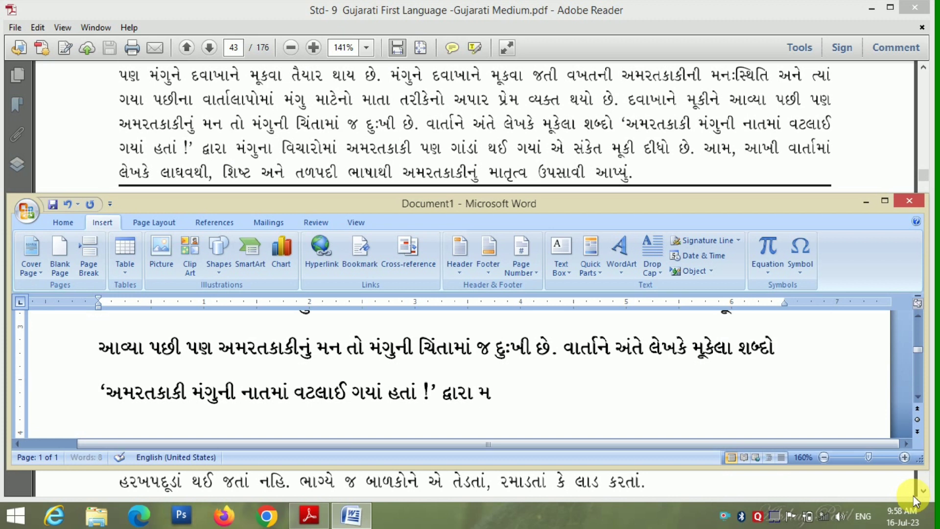
pyautogui.write('ંગુ')
pyautogui.write('ના ')
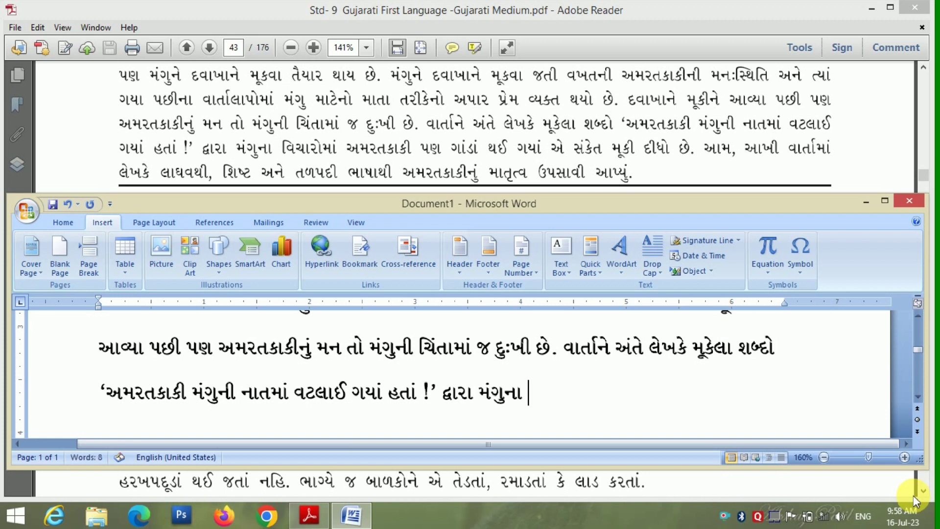
pyautogui.write('વિ')
pyautogui.write('ચારોમાં')
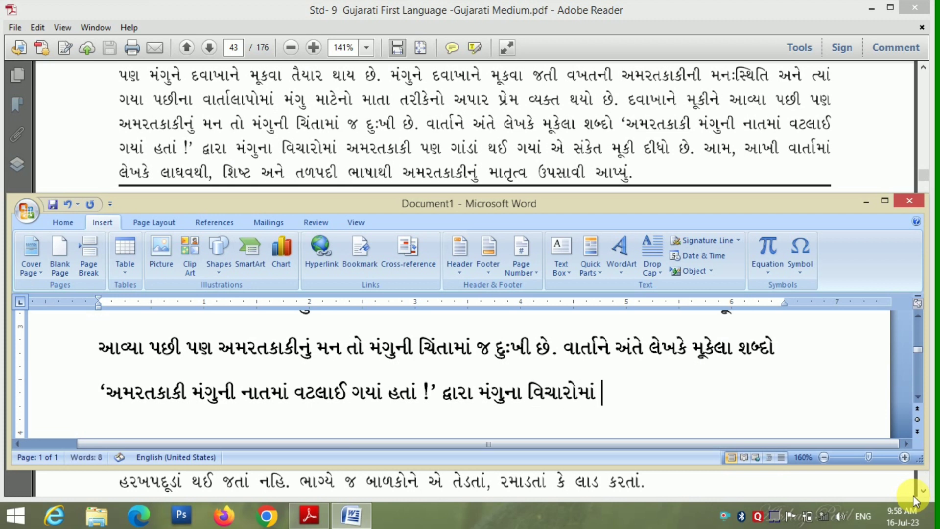
pyautogui.write(' અમ')
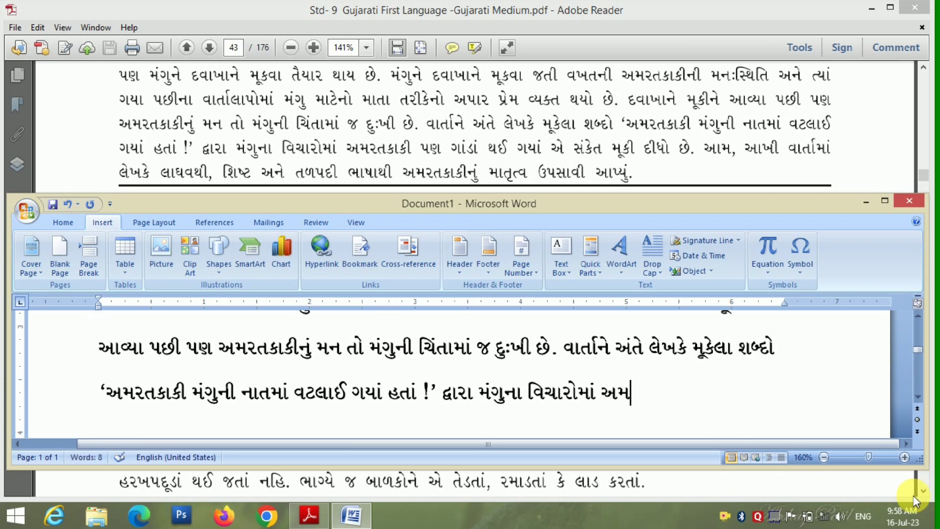
pyautogui.write('રતકાકી')
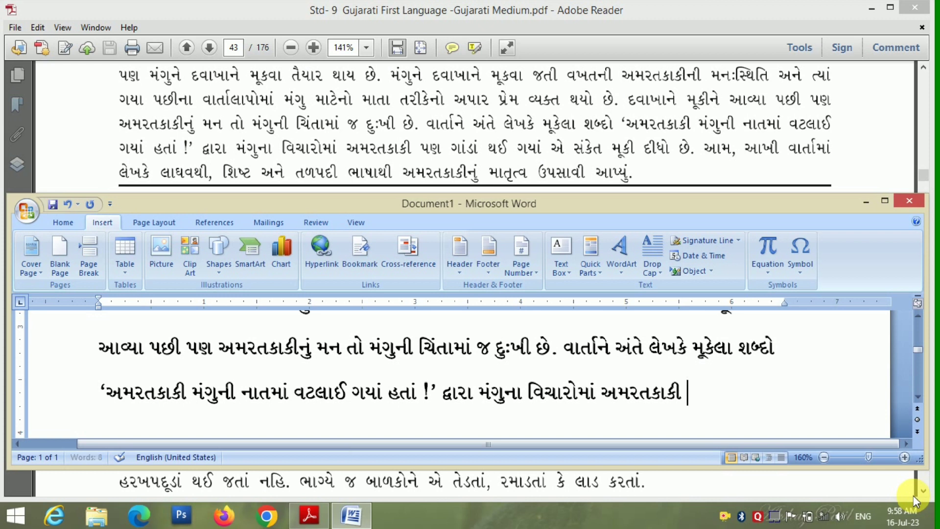
pyautogui.write(' પણ')
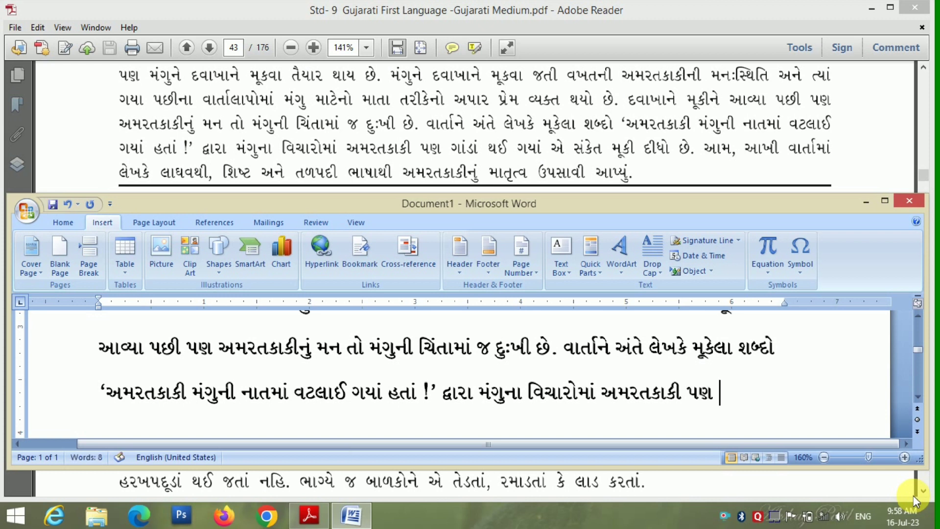
pyautogui.write(' ગાં')
pyautogui.write('ડાં')
pyautogui.write(' થ')
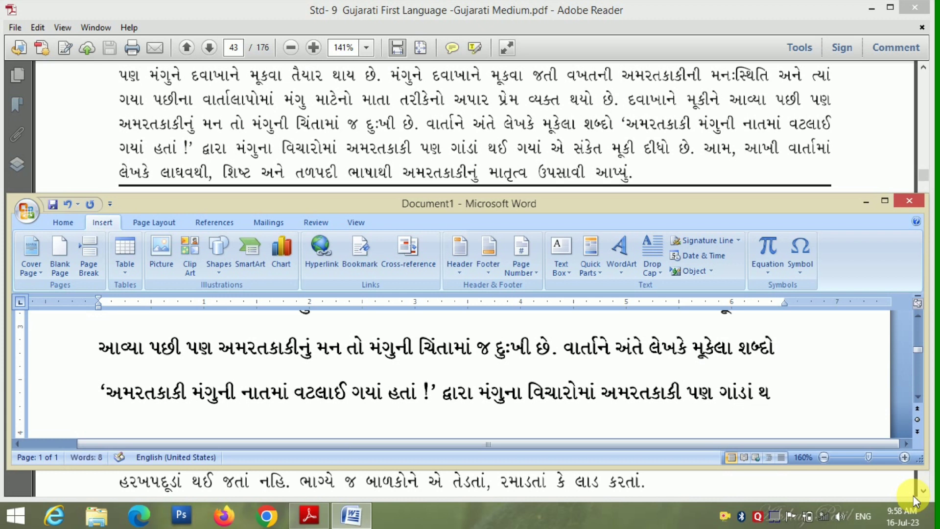
pyautogui.write('ી')
pyautogui.press('BackSpace')
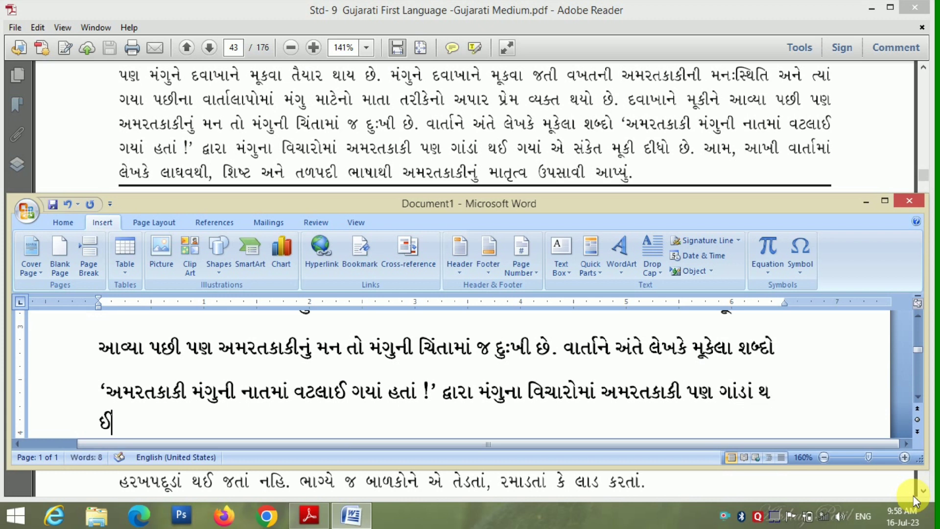
pyautogui.press('BackSpace')
pyautogui.press('Return')
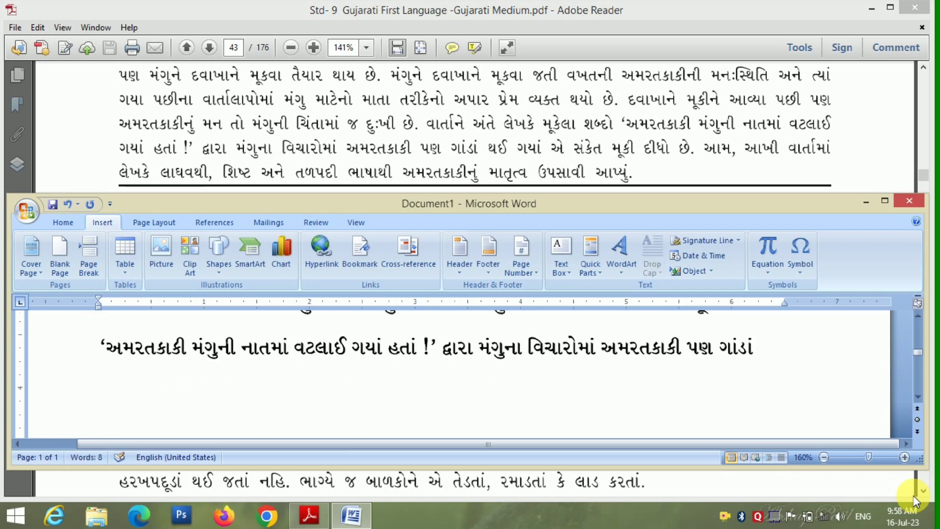
pyautogui.write('થઈ')
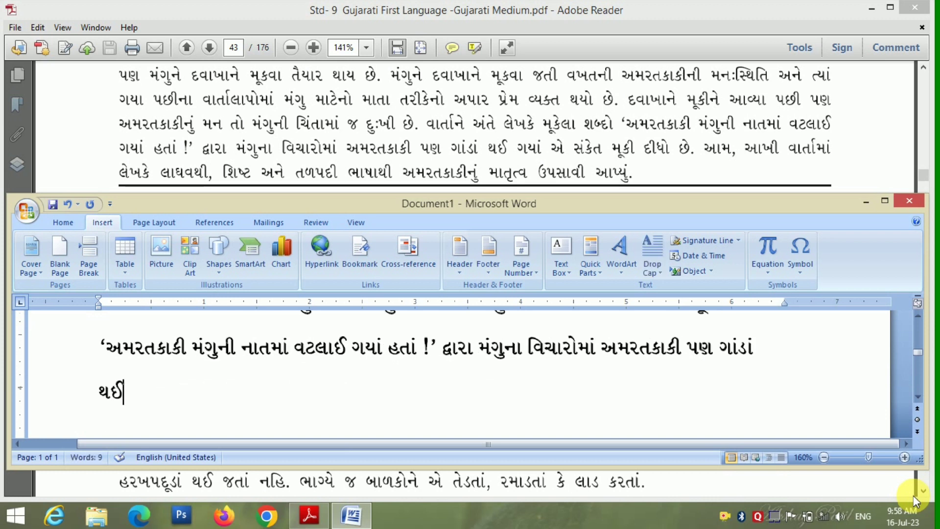
pyautogui.write(' ગય')
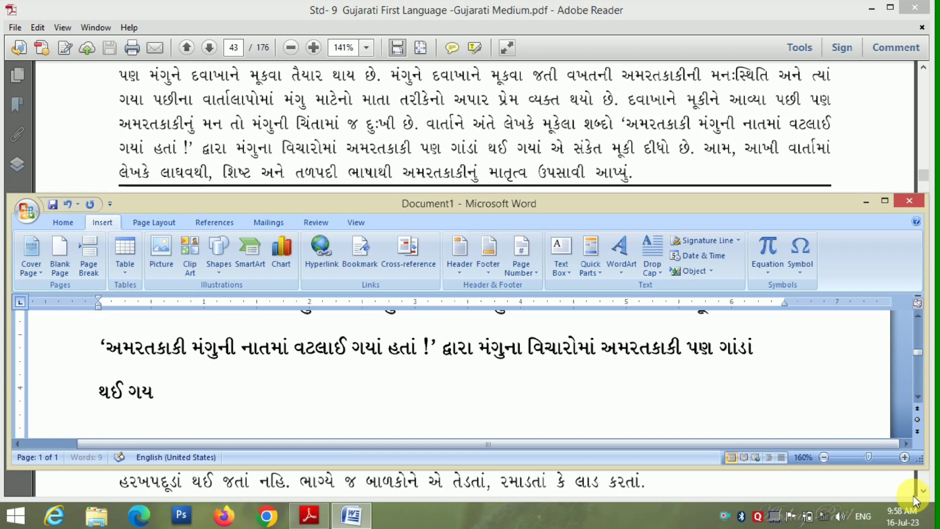
pyautogui.write('ાં')
pyautogui.write(' અ')
pyautogui.write('ે સ')
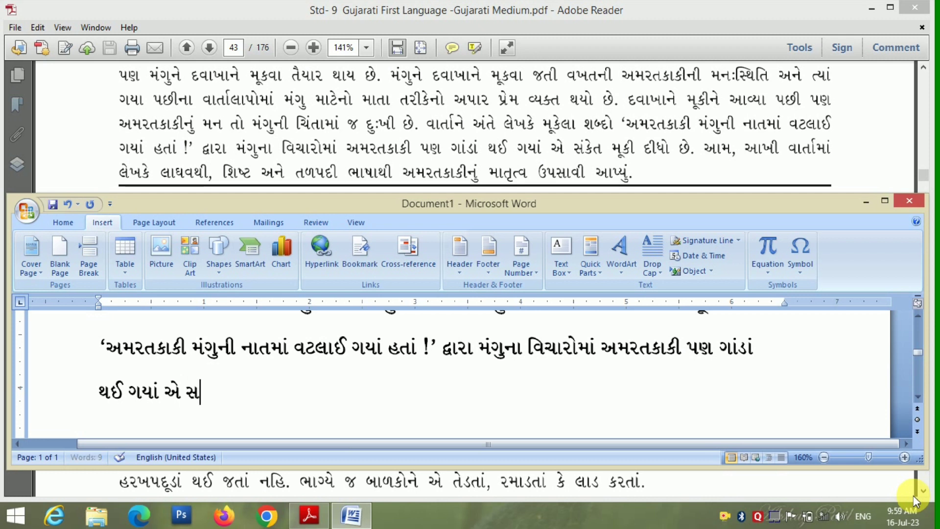
pyautogui.press('Return')
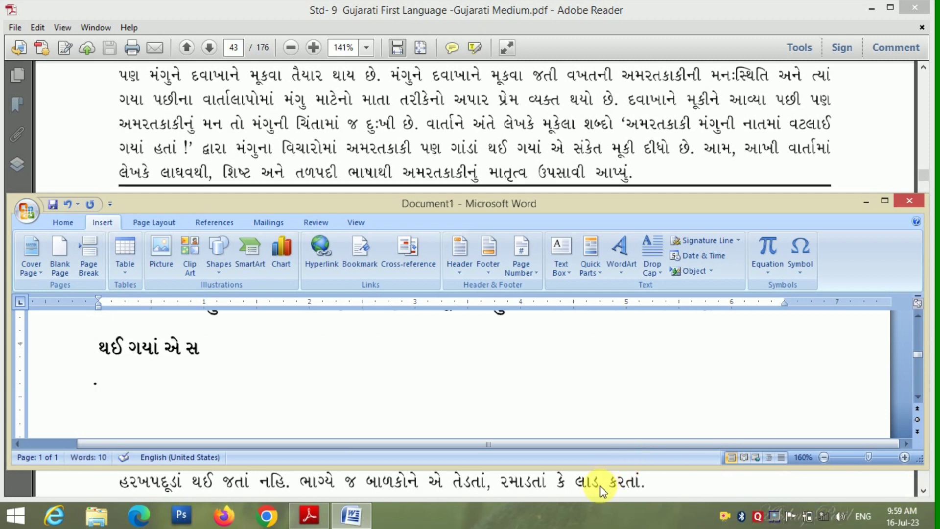
# - Complete 'સંકેત' and type 'મૂકી દીધો છે. આમ, આખી વાર્તામાં લેખકે લાઘવની, વિ'
pyautogui.click(323, 347)
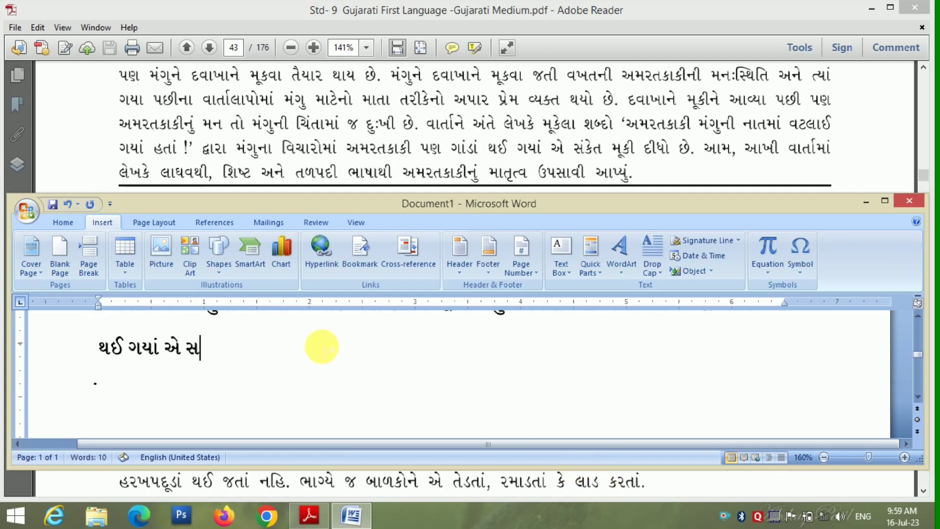
pyautogui.write('ંકેત')
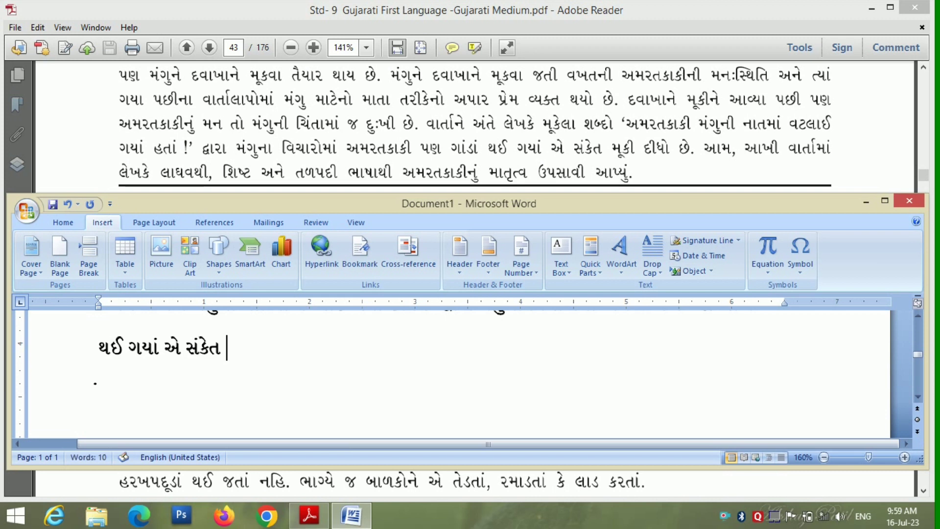
pyautogui.write(' મૂકી')
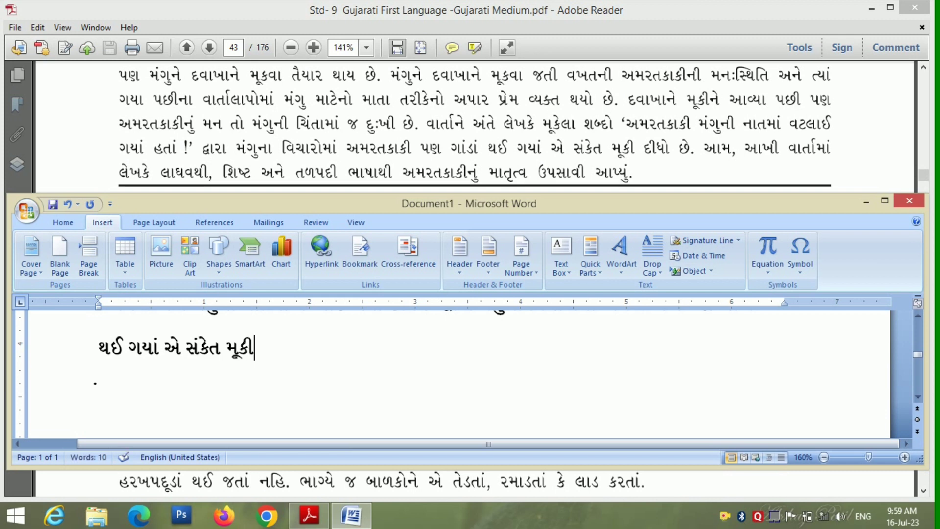
pyautogui.write(' દી')
pyautogui.write('ધો છ')
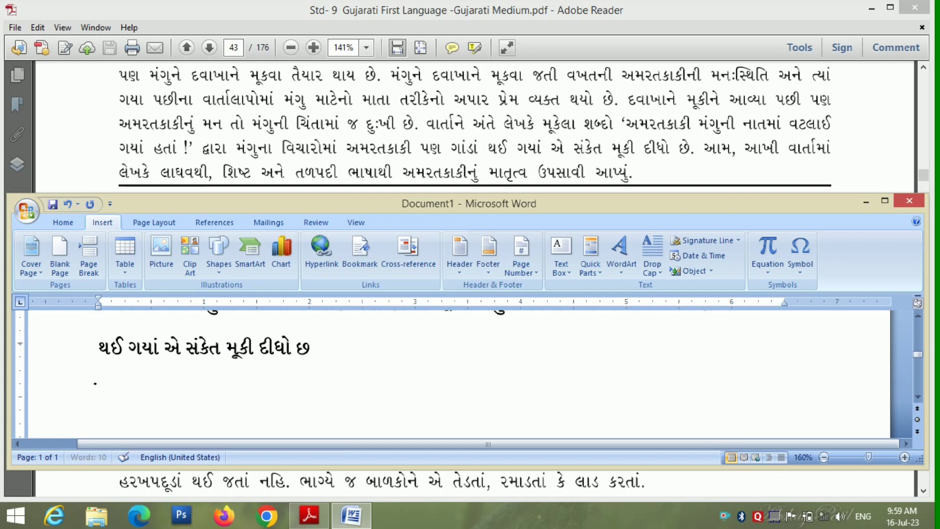
pyautogui.write('ે.')
pyautogui.write(' આમ,')
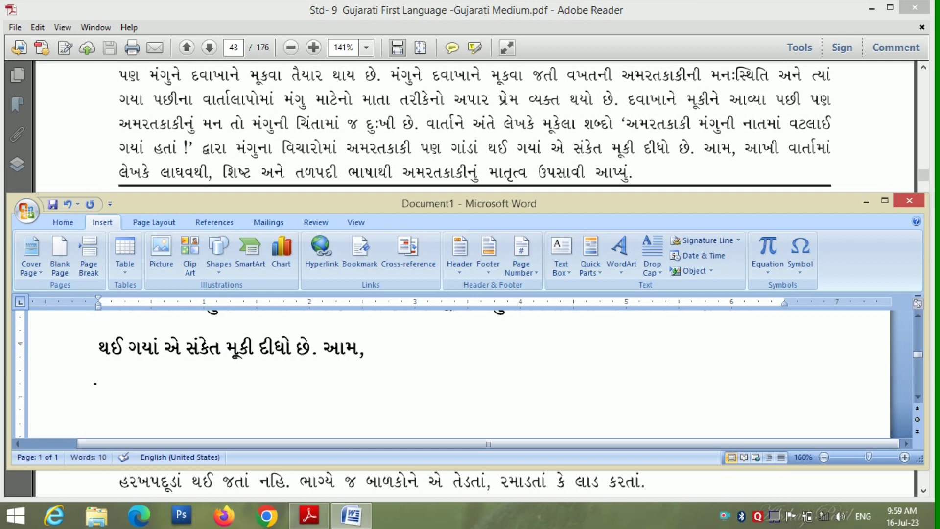
pyautogui.write(' આખી')
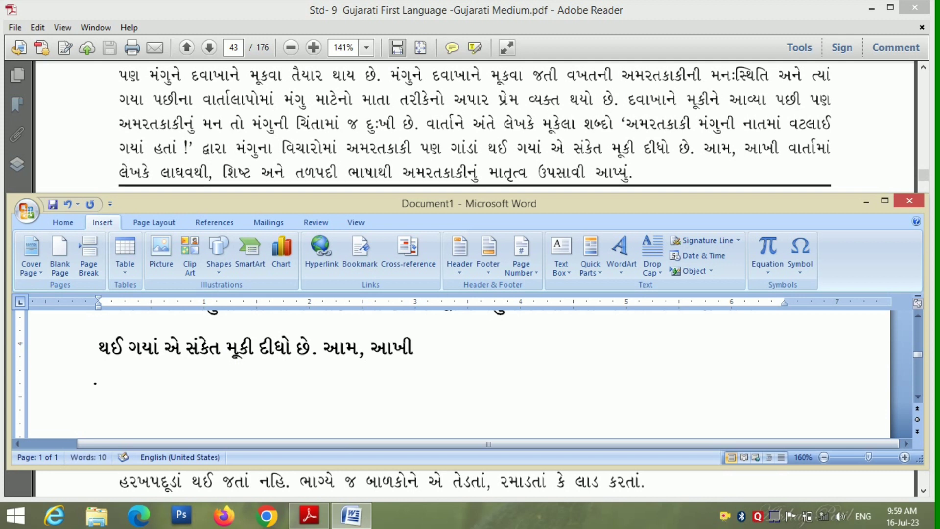
pyautogui.write(' વાતા')
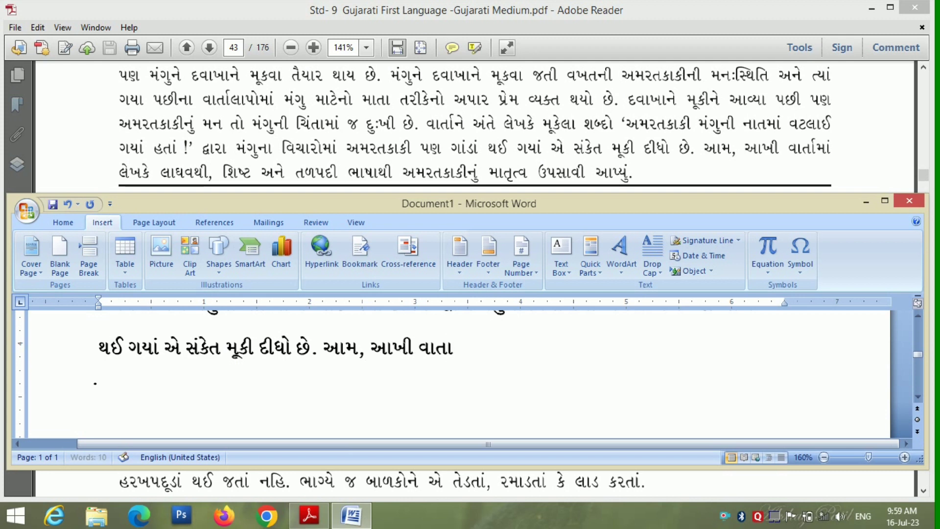
pyautogui.press('BackSpace')
pyautogui.press('BackSpace')
pyautogui.write('ર્તામા')
pyautogui.write('ં')
pyautogui.write(' લે')
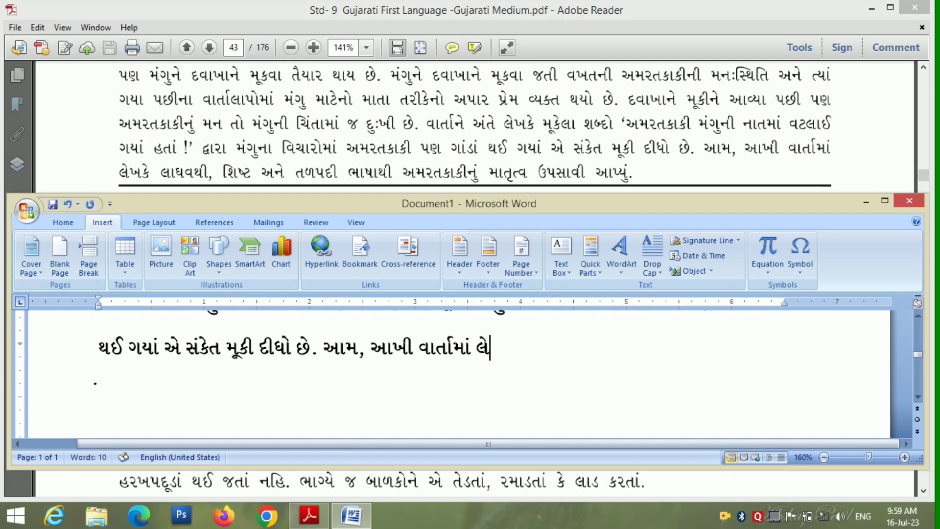
pyautogui.write('ખકે')
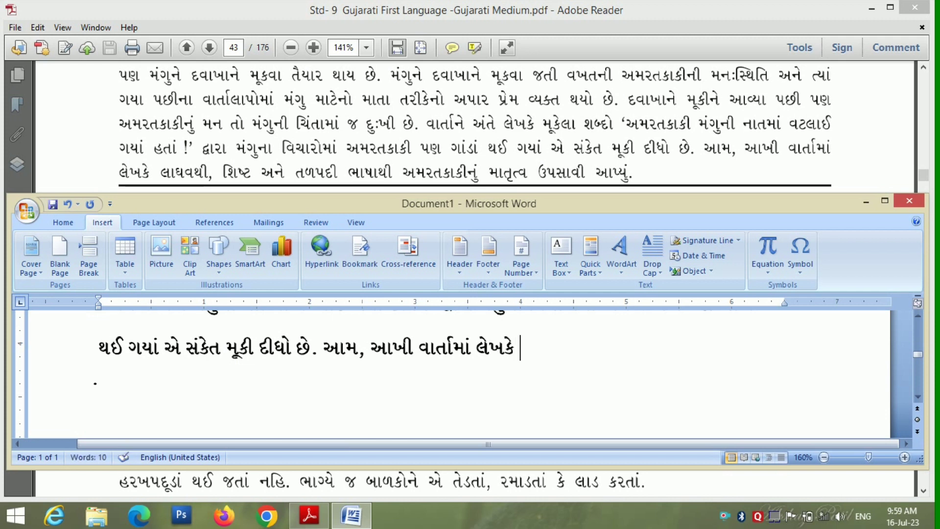
pyautogui.write('લાઘવ')
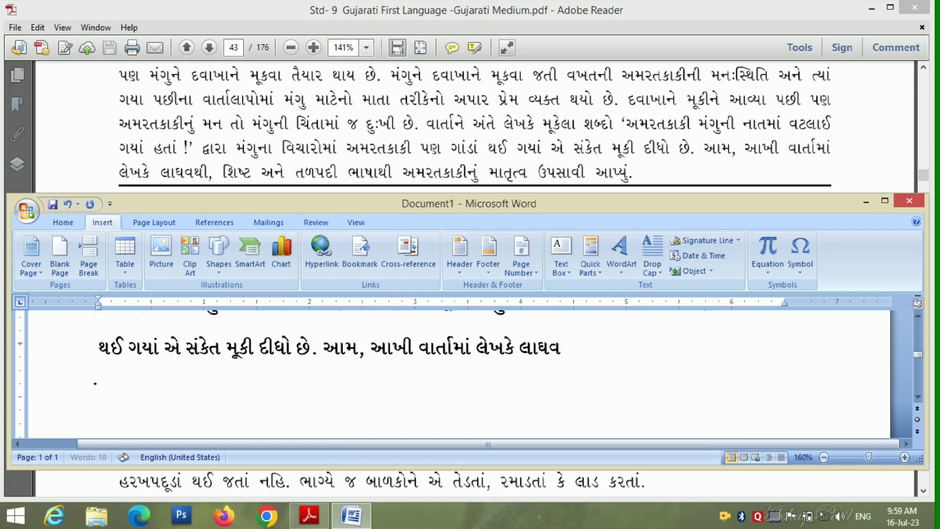
pyautogui.write('ની')
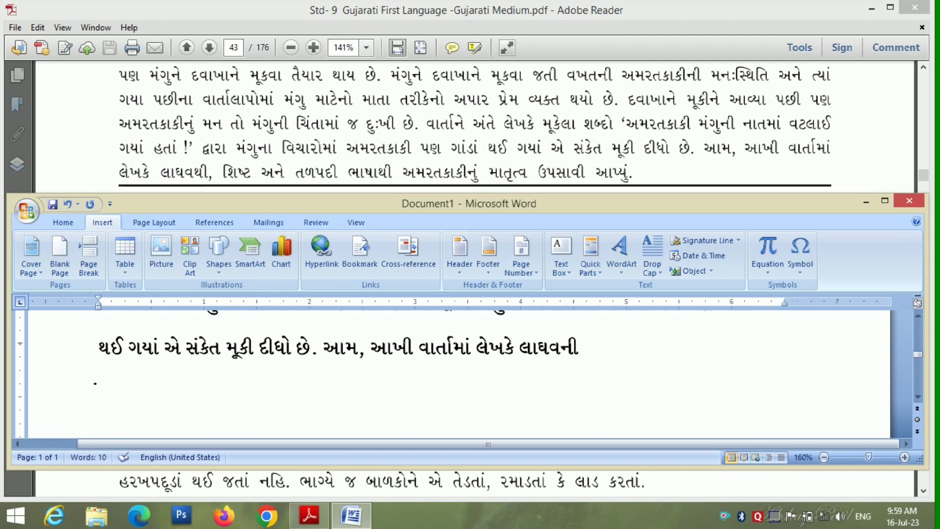
pyautogui.write(',')
pyautogui.write(' વિ')
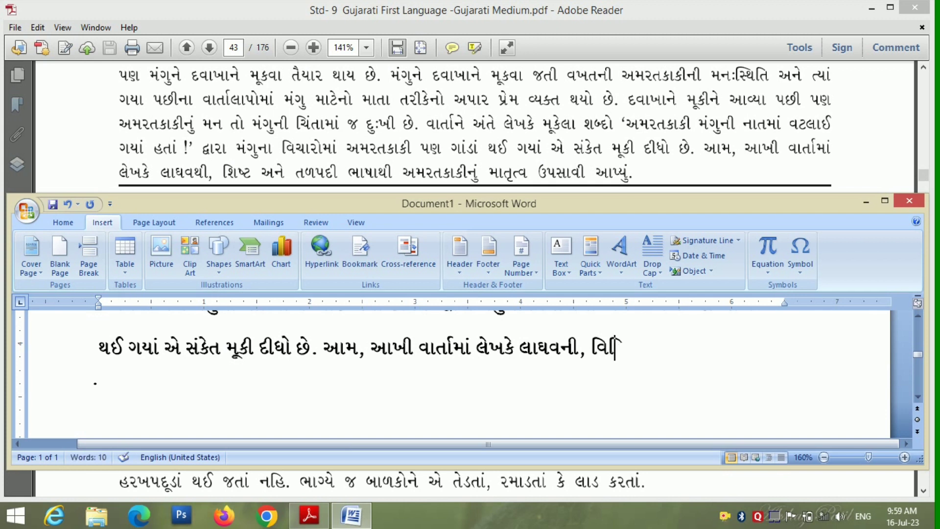
pyautogui.write('શ')
# - Type 'વિષ્ટ અને તળપદી ભાષાથી અમરતકાકીનું માતૃત્વ ઉપસાવી આપ્યું.', correcting misspelled letters
pyautogui.press('BackSpace')
pyautogui.write('ષ્')
pyautogui.write('ટિ')
pyautogui.press('BackSpace')
pyautogui.press('BackSpace')
pyautogui.press('BackSpace')
pyautogui.press('BackSpace')
pyautogui.write('ષ્')
pyautogui.write('ટ')
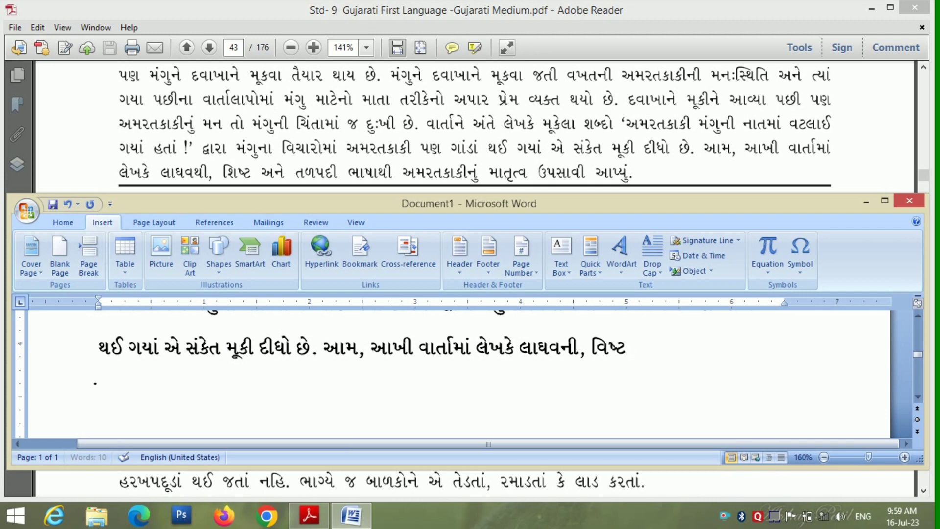
pyautogui.write(' અને')
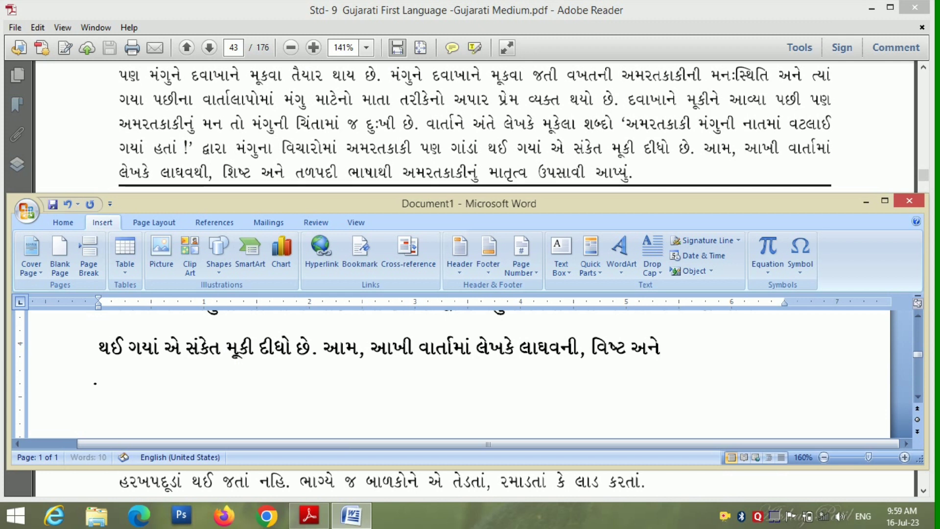
pyautogui.write(' તઈ')
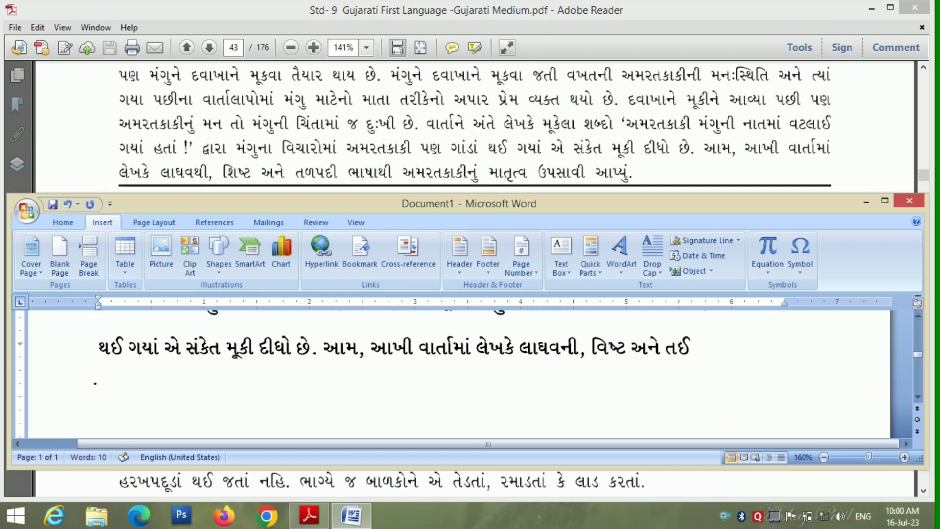
pyautogui.press('BackSpace')
pyautogui.write('ળપ')
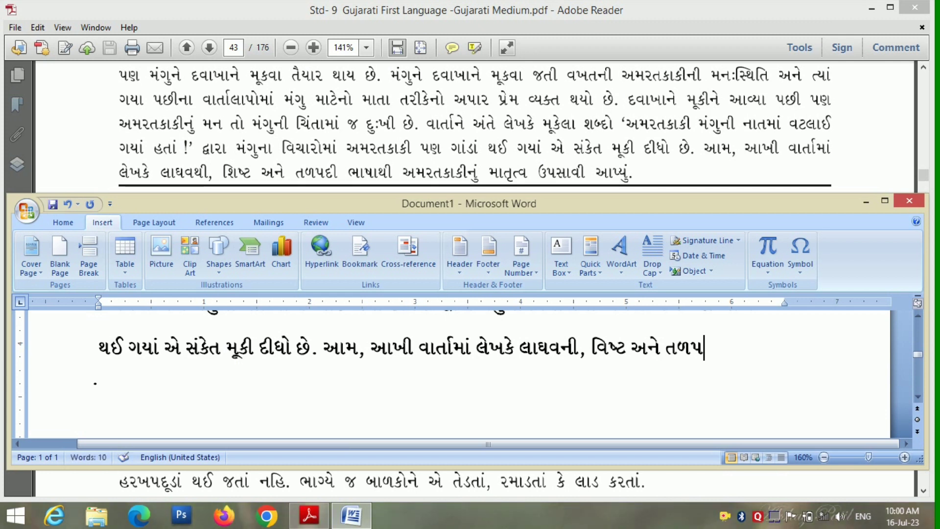
pyautogui.write('દી')
pyautogui.write(' ભા')
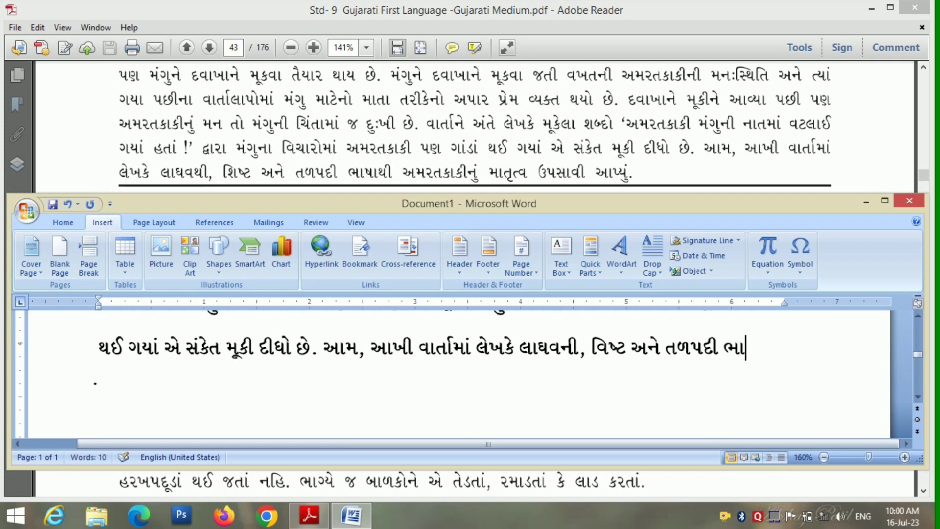
pyautogui.write('ઘ')
pyautogui.write('ા')
pyautogui.press('BackSpace')
pyautogui.write('ષા')
pyautogui.write('થી')
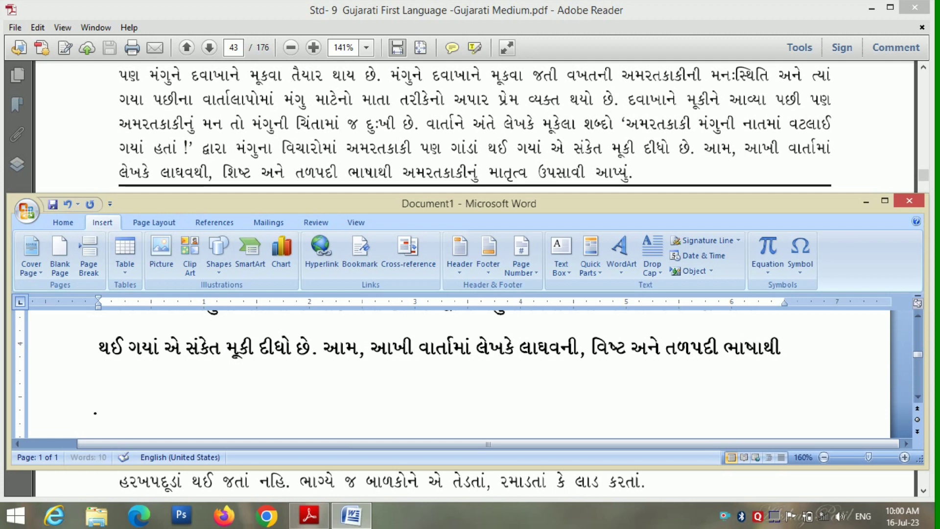
pyautogui.write('મર')
pyautogui.write('તકા')
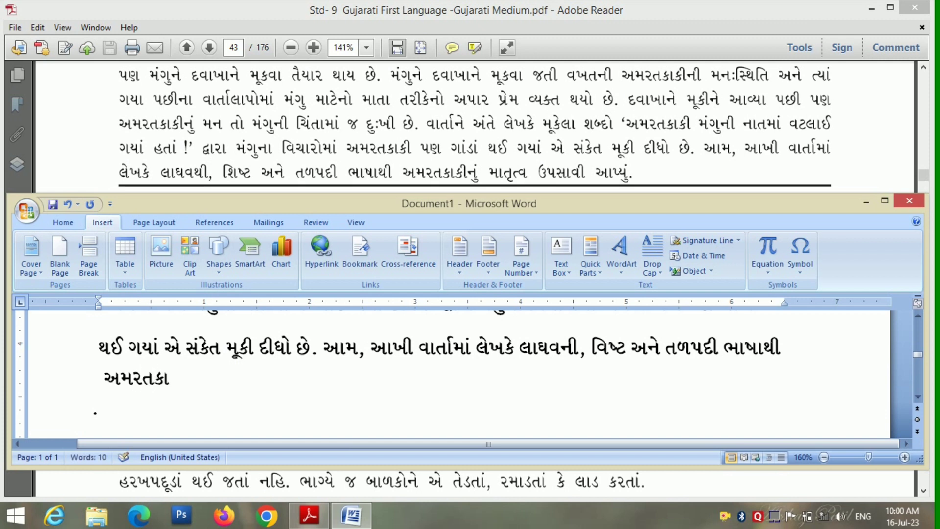
pyautogui.write('કીનું')
pyautogui.write(' માત')
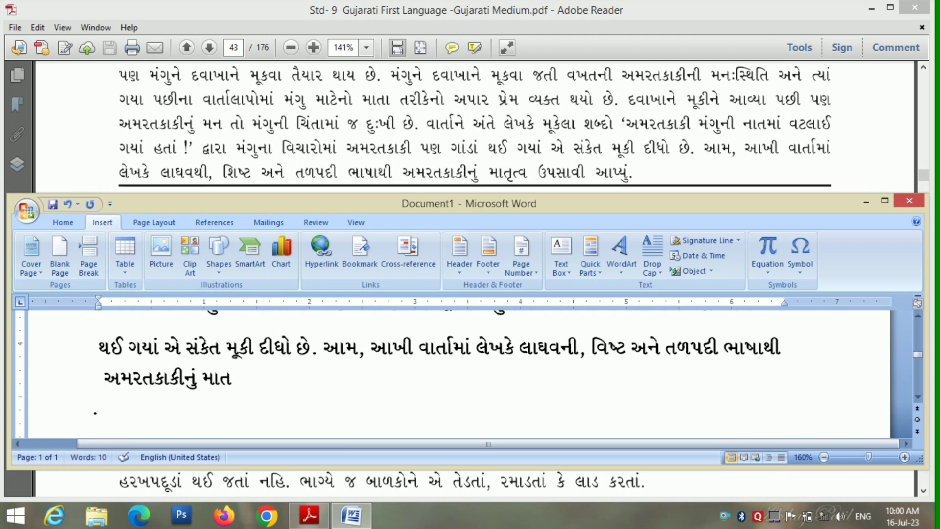
pyautogui.write('ૃ')
pyautogui.write('ત્વ')
pyautogui.write(' ઉ')
pyautogui.write('પસા')
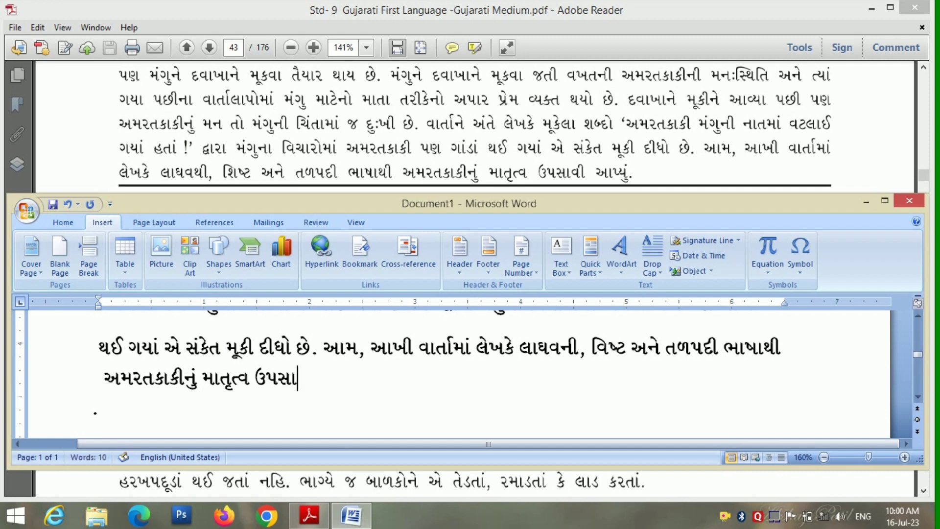
pyautogui.write('વી અ')
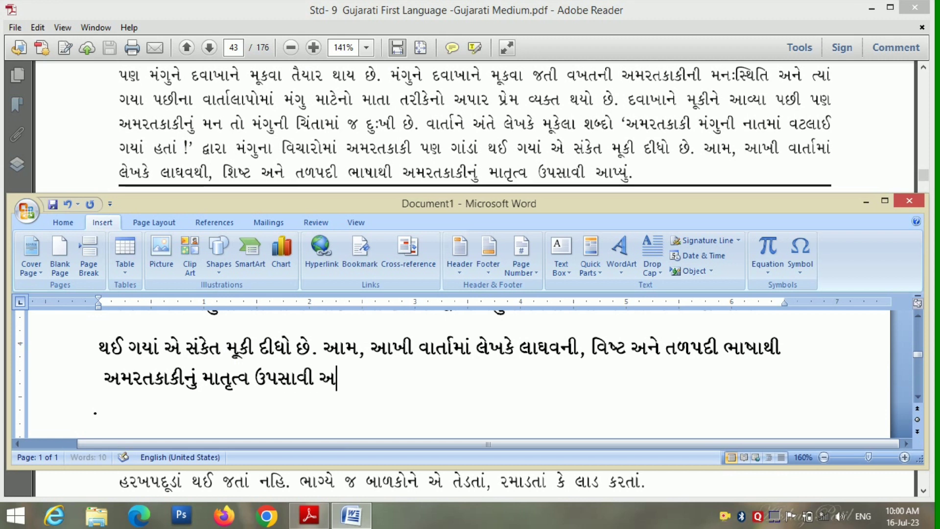
pyautogui.write('ાપ્ય')
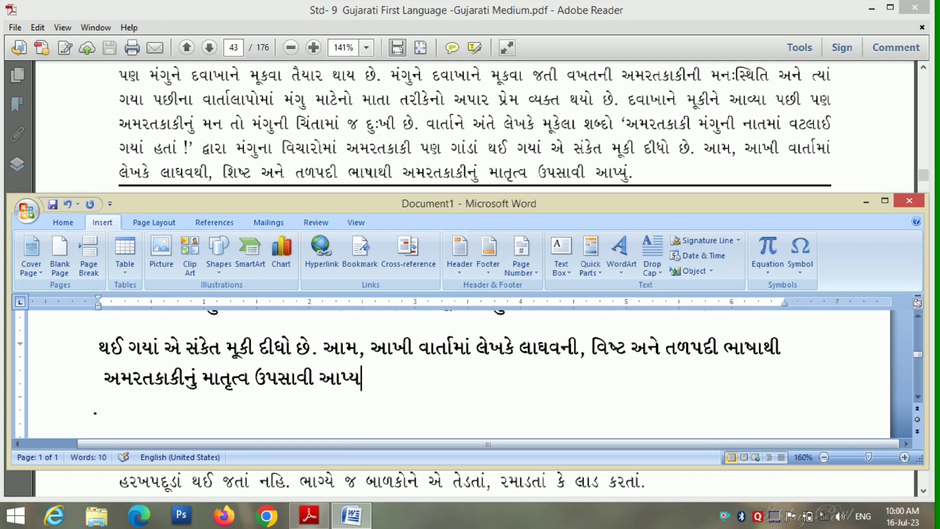
pyautogui.write('ું.')
# - Maximize the Word window and break the line after the word અને
pyautogui.click(884, 201)
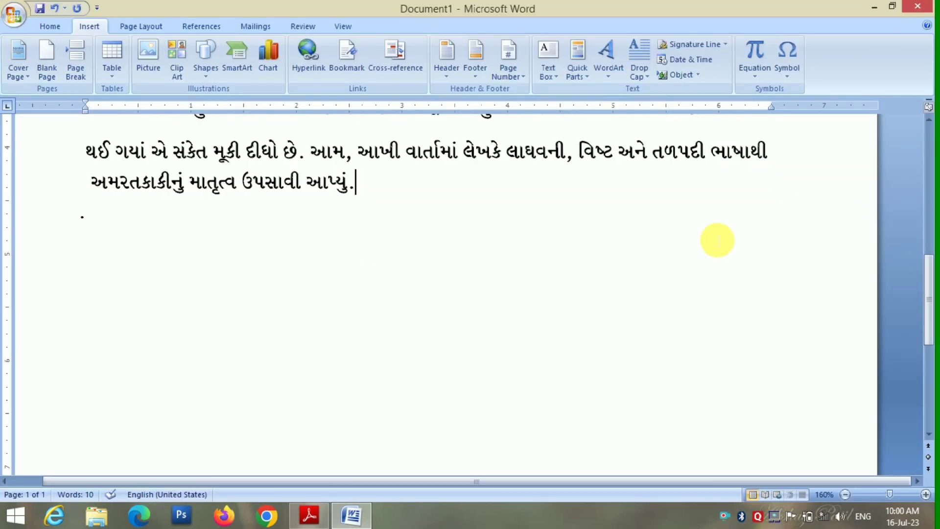
pyautogui.scroll(10, 717, 240)
pyautogui.scroll(1, 718, 240)
pyautogui.scroll(3, 718, 240)
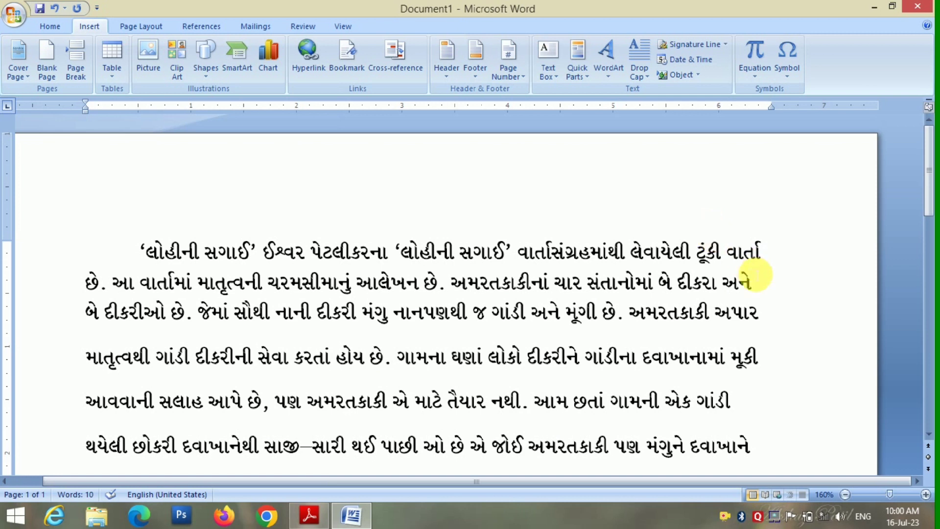
pyautogui.press('Return')
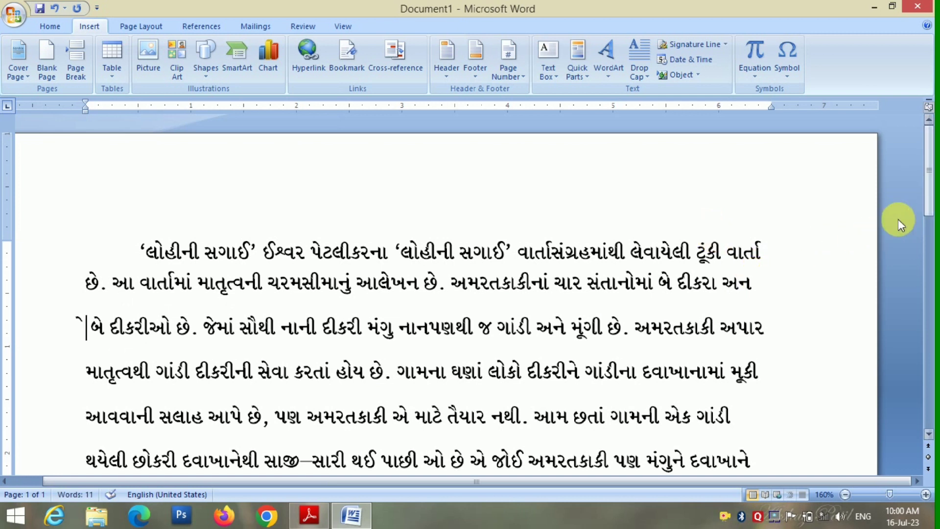
pyautogui.press('BackSpace')
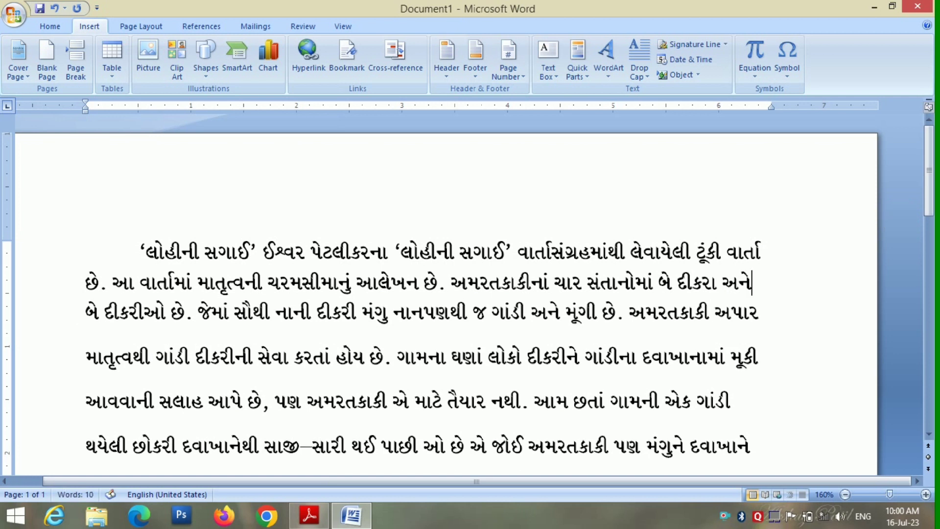
pyautogui.press('Return')
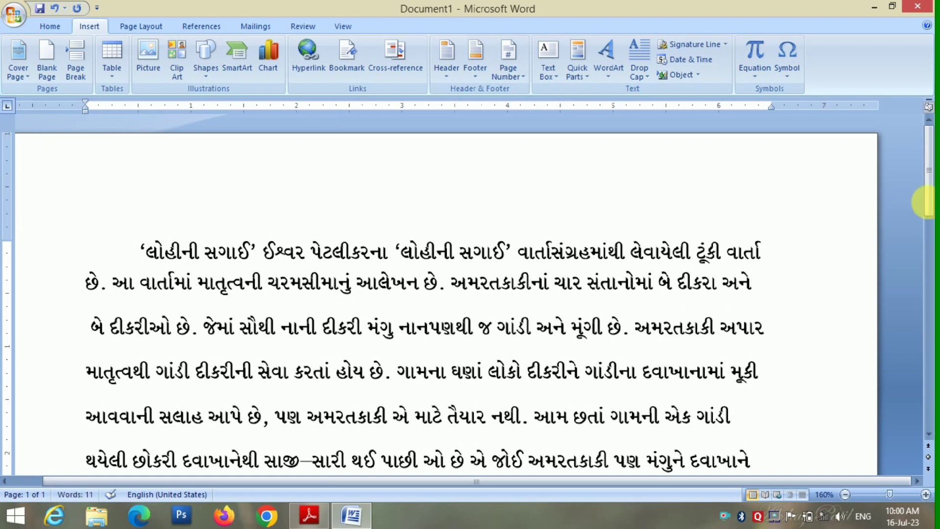
# - Add line breaks so 'છે.' starts a new line and another follows ભાષાથી
pyautogui.click(779, 252)
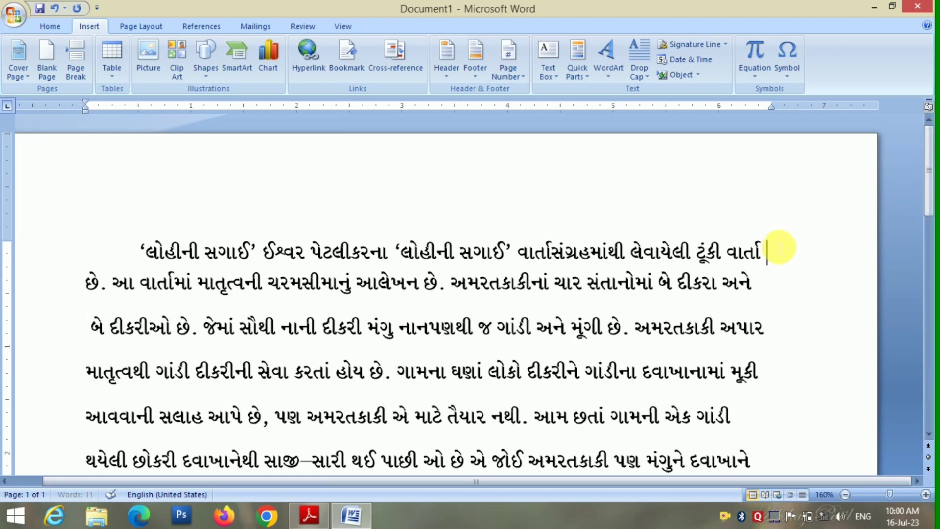
pyautogui.press('Return')
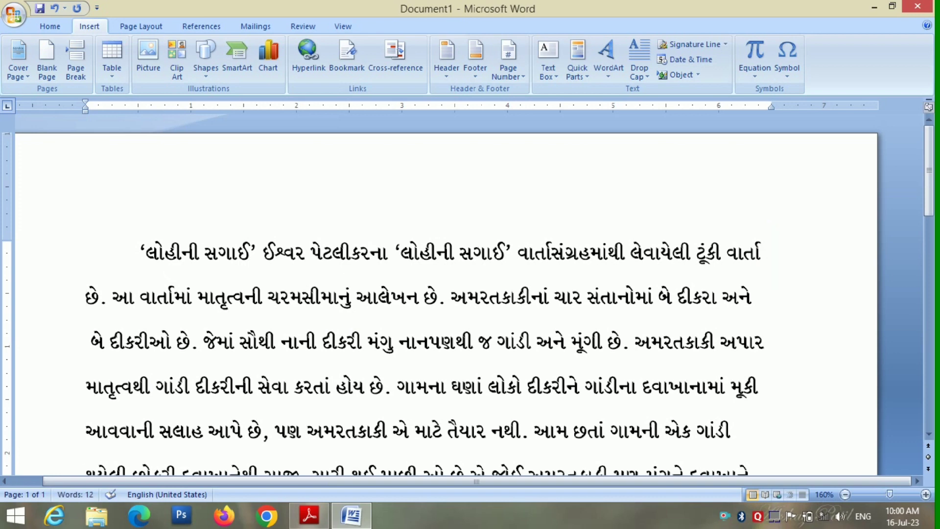
pyautogui.scroll(-15, 774, 242)
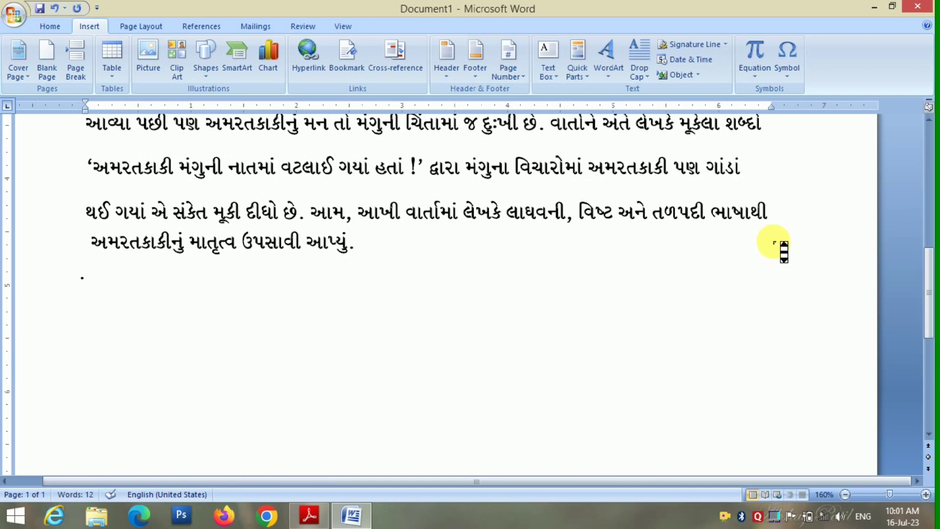
pyautogui.scroll(-1, 773, 242)
pyautogui.click(784, 220)
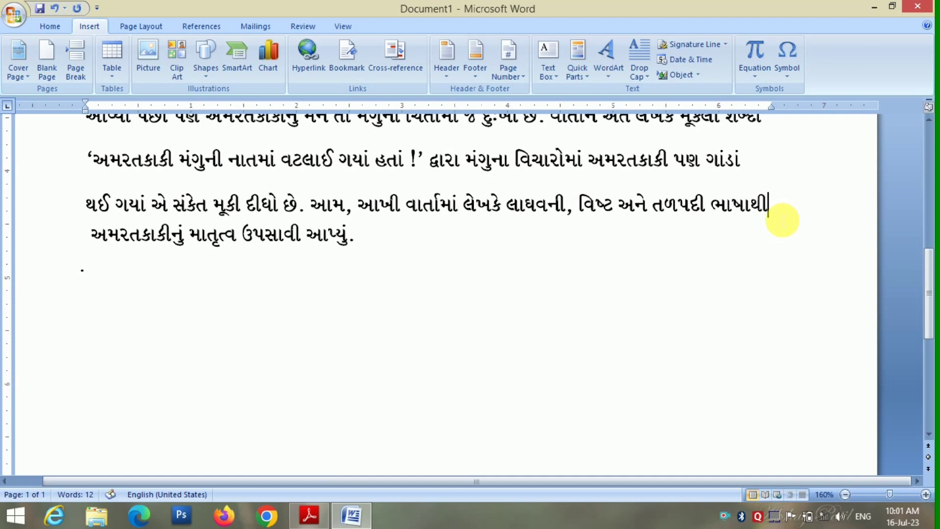
pyautogui.press('Return')
# - Delete the stray space before 'બે' on line three and select all the text
pyautogui.scroll(2, 776, 210)
pyautogui.scroll(3, 776, 216)
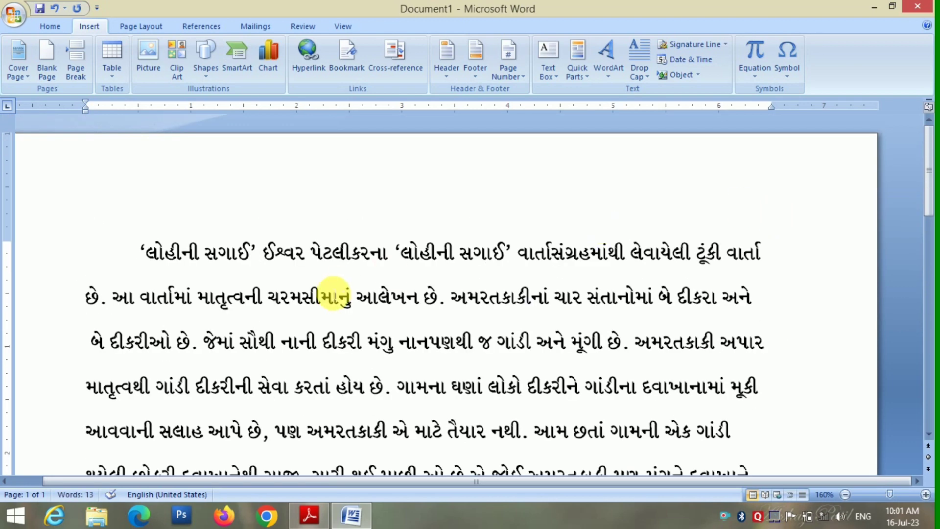
pyautogui.click(97, 349)
pyautogui.press('BackSpace')
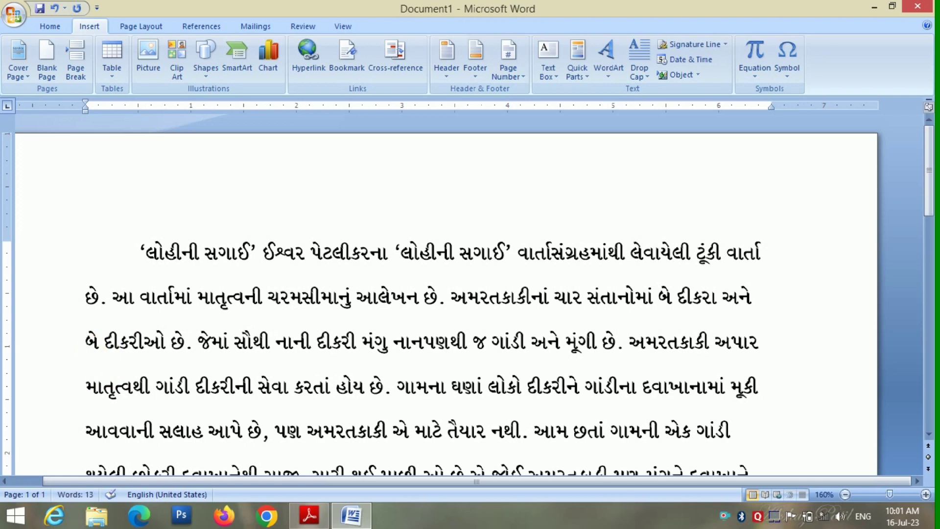
pyautogui.hotkey('ctrl', 'a')
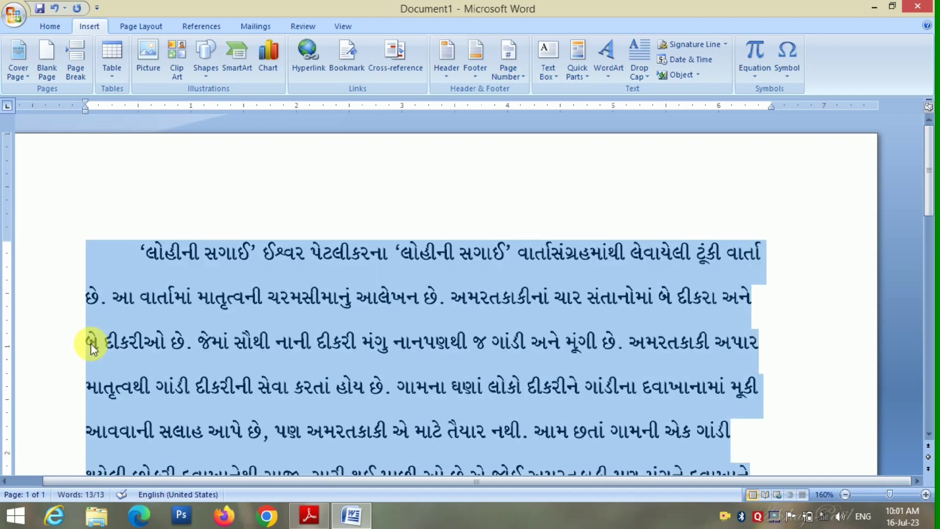
# - Apply Justify alignment to the selected Gujarati paragraph
pyautogui.click(61, 29)
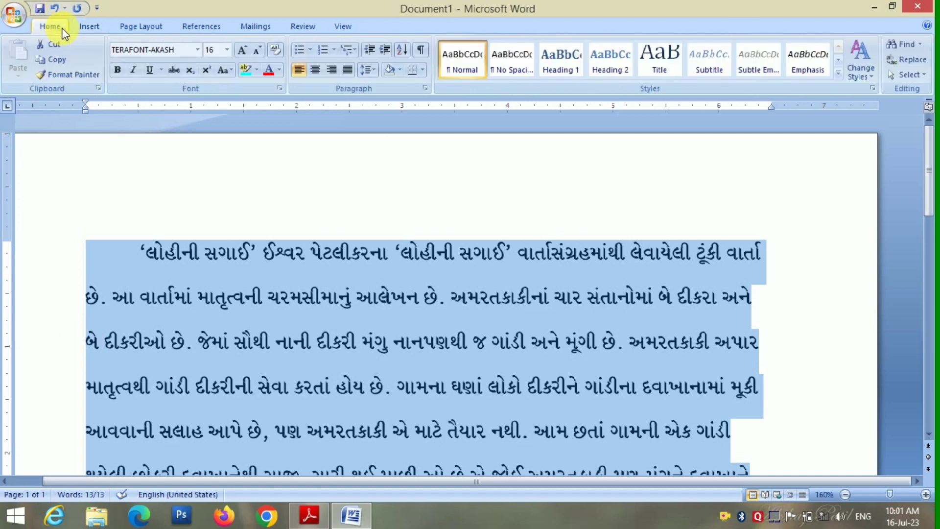
pyautogui.click(348, 70)
pyautogui.hotkey('ctrl', 'j')
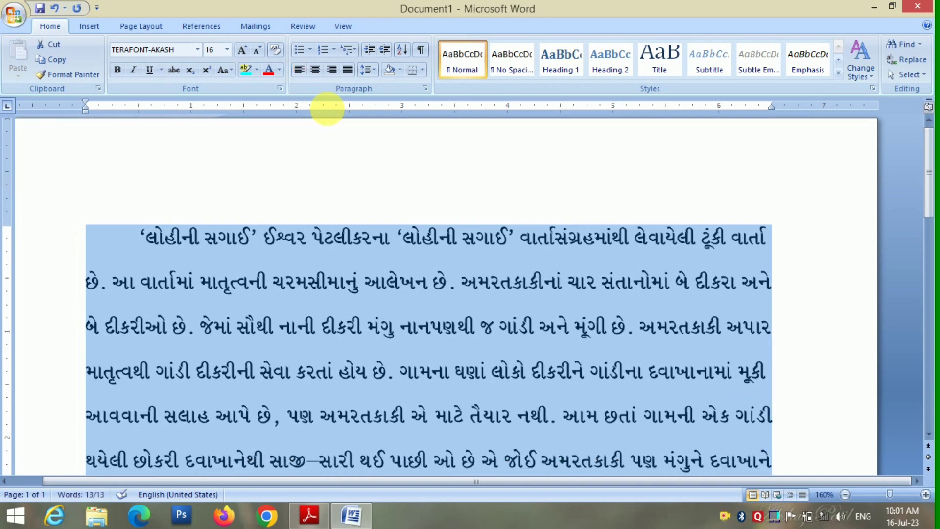
# - Left-align the final line 'અમરતકાકીનું માતૃત્વ ઉપસાવી આપ્યું.' so it isn't stretched
pyautogui.scroll(-5, 327, 108)
pyautogui.scroll(-1, 337, 117)
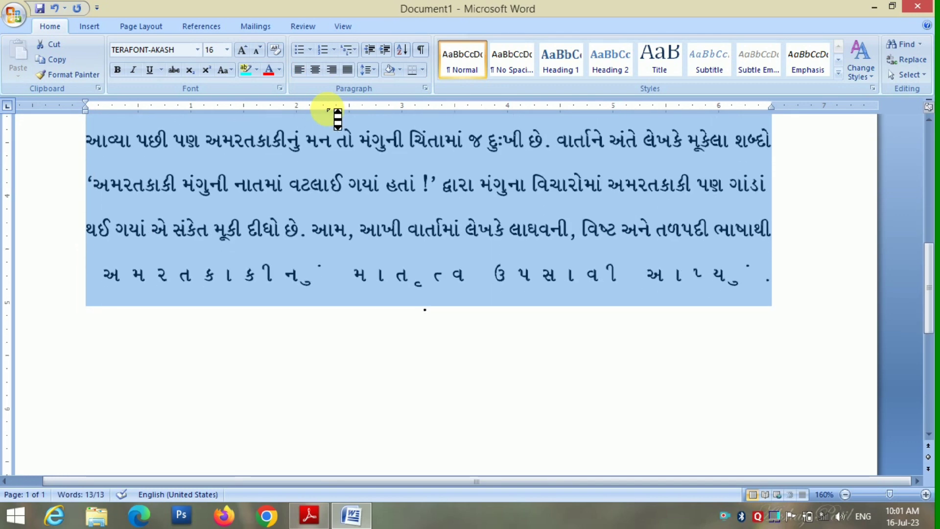
pyautogui.click(601, 237)
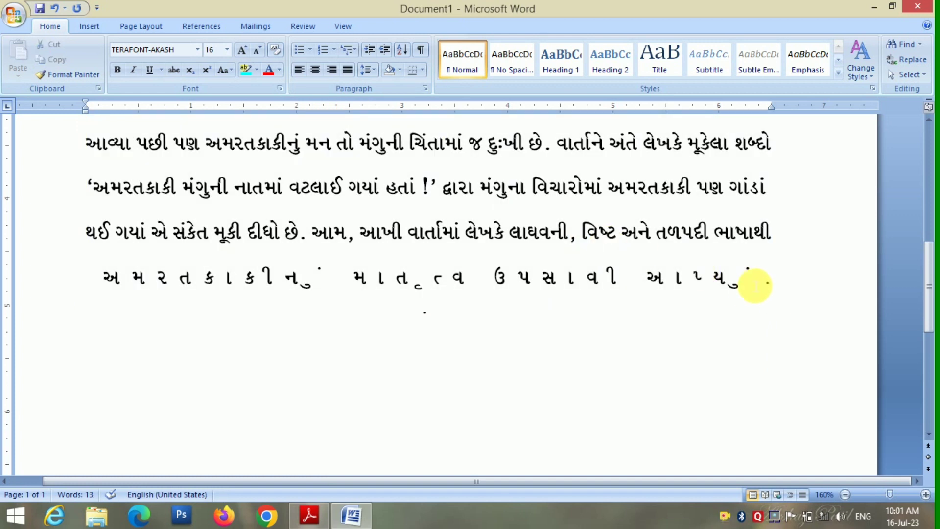
pyautogui.doubleClick(692, 275)
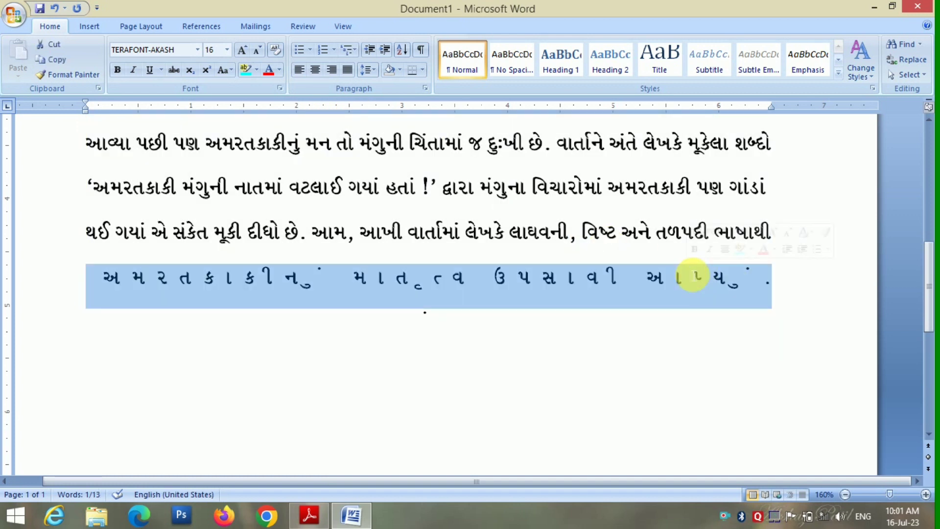
pyautogui.hotkey('ctrl', 'l')
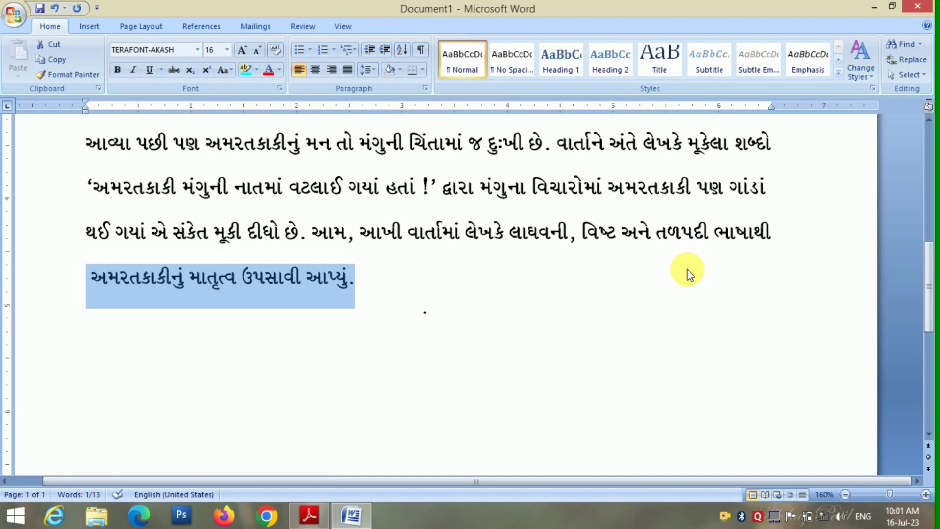
pyautogui.click(644, 299)
# - Delete the trailing space after ગાંડાં at the end of its line
pyautogui.hotkey('ctrl', 'Home')
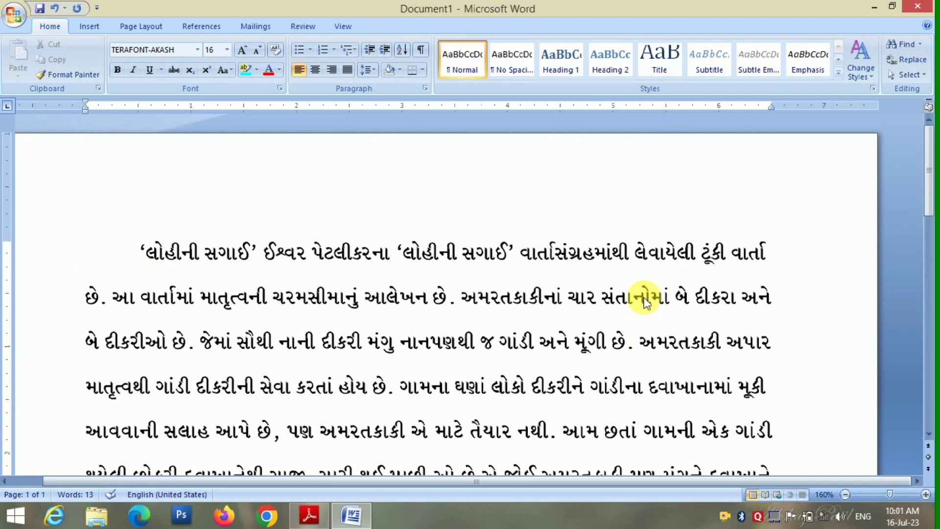
pyautogui.scroll(-5, 645, 301)
pyautogui.scroll(-1, 644, 301)
pyautogui.scroll(4, 651, 303)
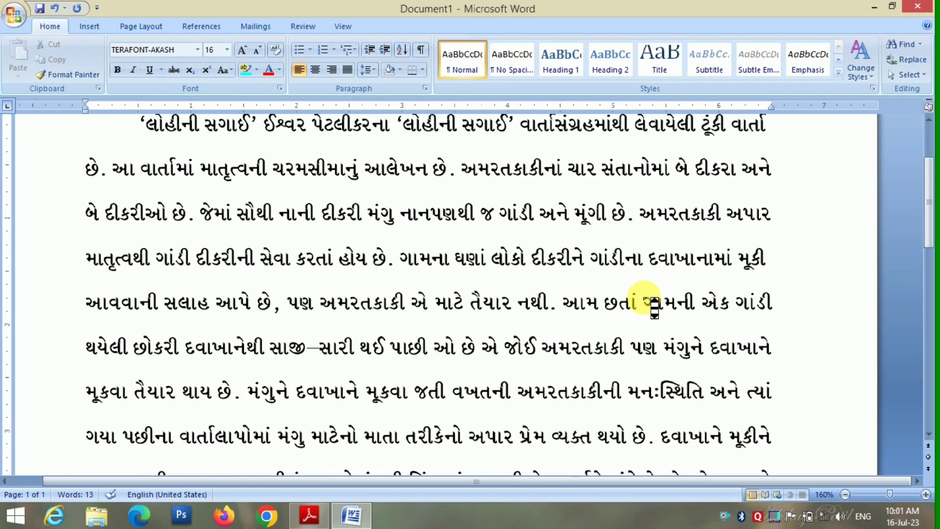
pyautogui.scroll(1, 655, 308)
pyautogui.scroll(-3, 641, 301)
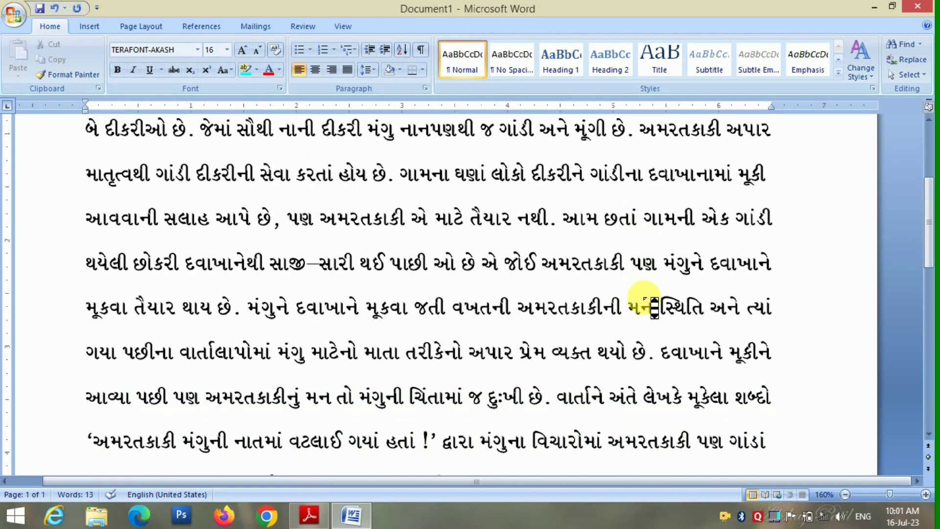
pyautogui.click(808, 161)
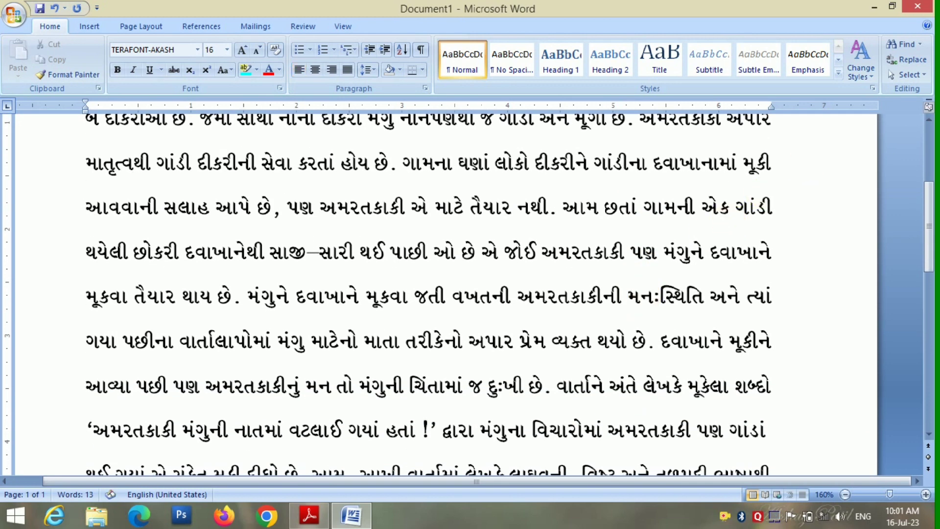
pyautogui.scroll(-2, 808, 157)
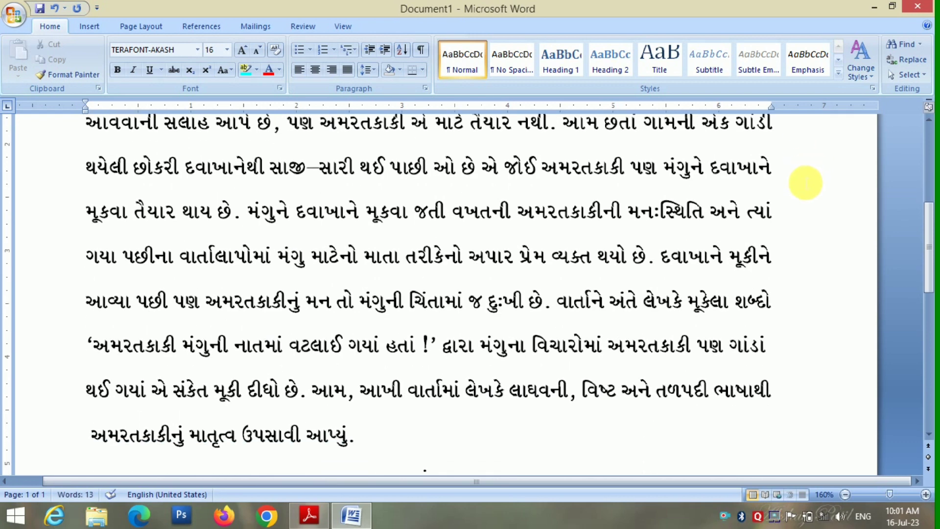
pyautogui.click(789, 339)
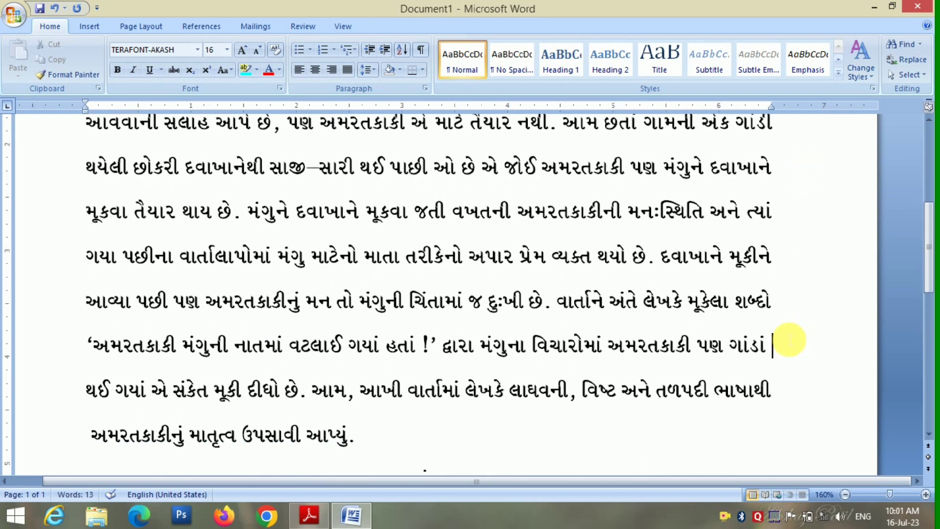
pyautogui.press('BackSpace')
# - Delete the trailing space at the end of the first line and place the caret at the fourth line's end
pyautogui.scroll(2, 790, 340)
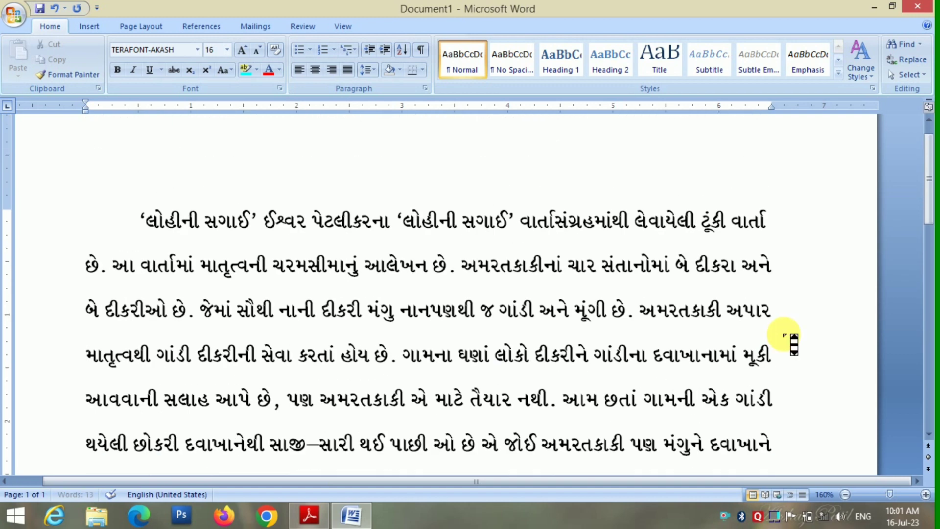
pyautogui.scroll(1, 789, 339)
pyautogui.click(817, 252)
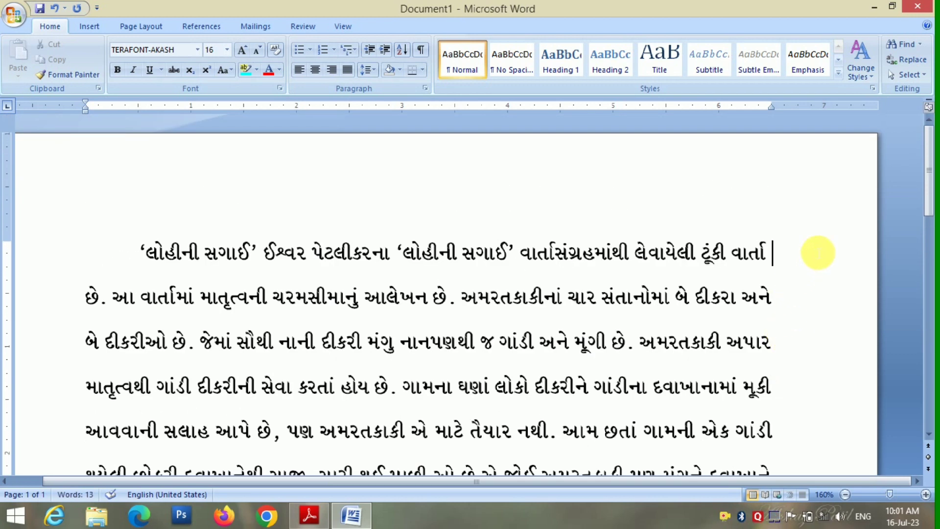
pyautogui.press('BackSpace')
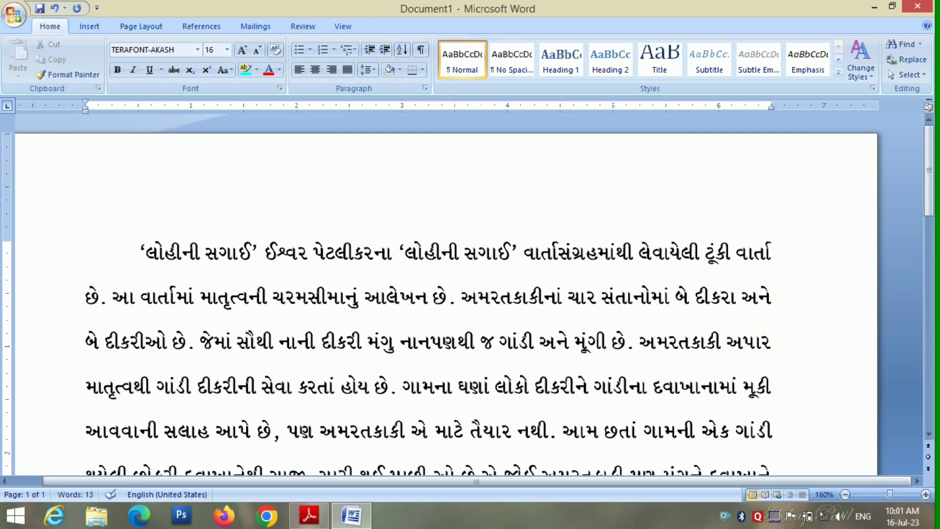
pyautogui.scroll(-2, 813, 247)
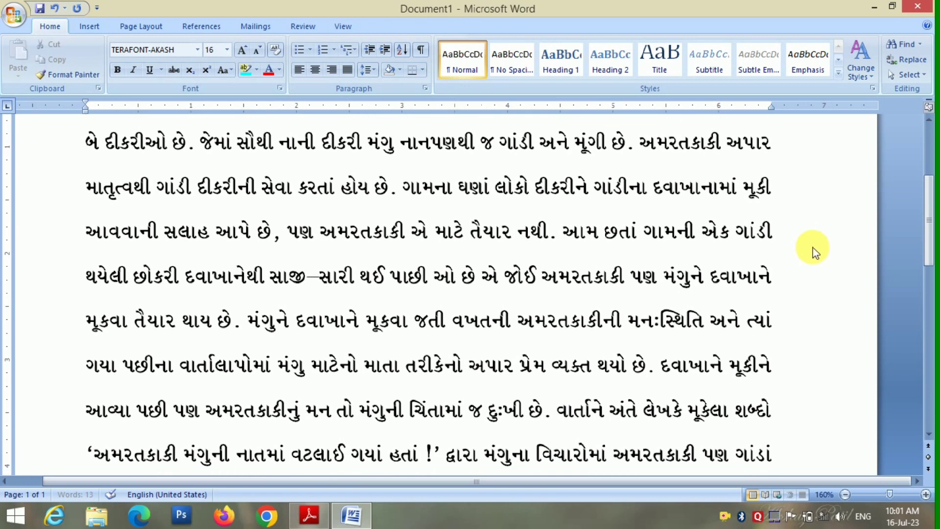
pyautogui.scroll(2, 813, 248)
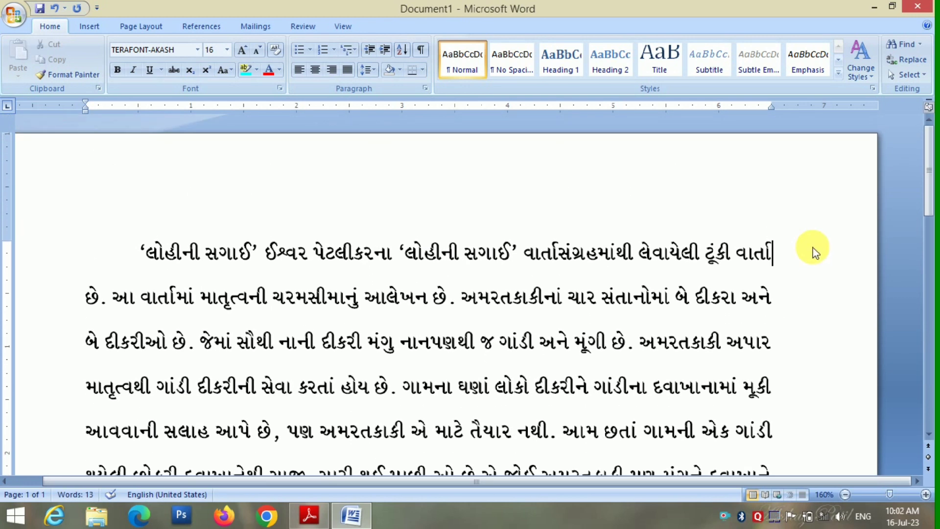
pyautogui.middleClick(813, 248)
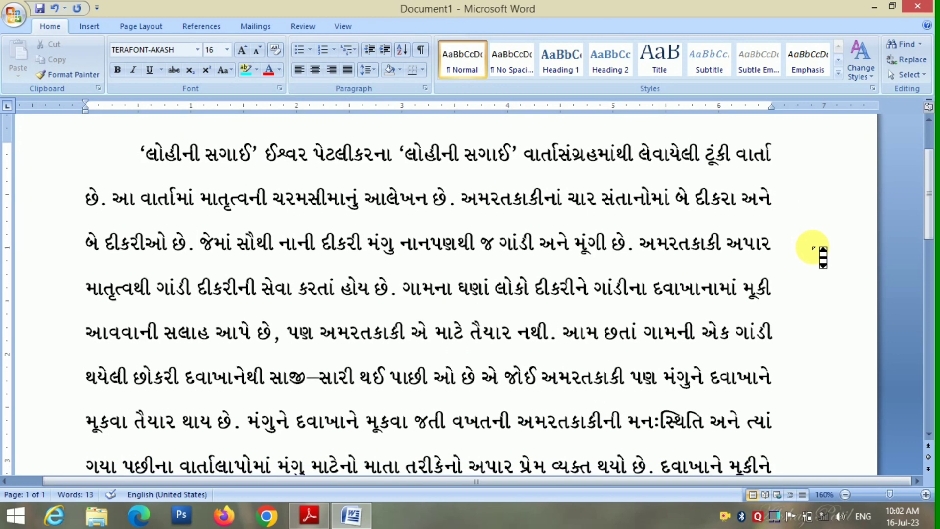
pyautogui.click(797, 296)
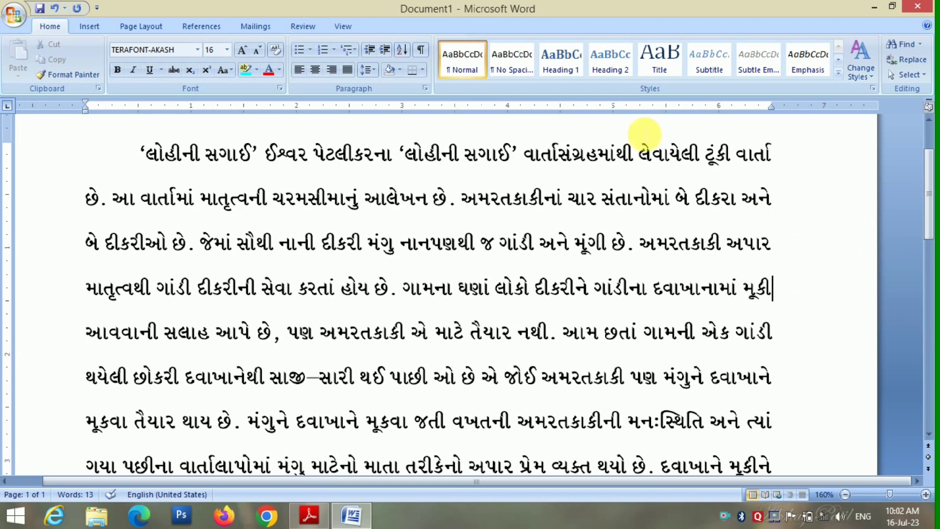
# - Open the full Symbol dialog through Insert > Symbol > More Symbols
pyautogui.click(102, 26)
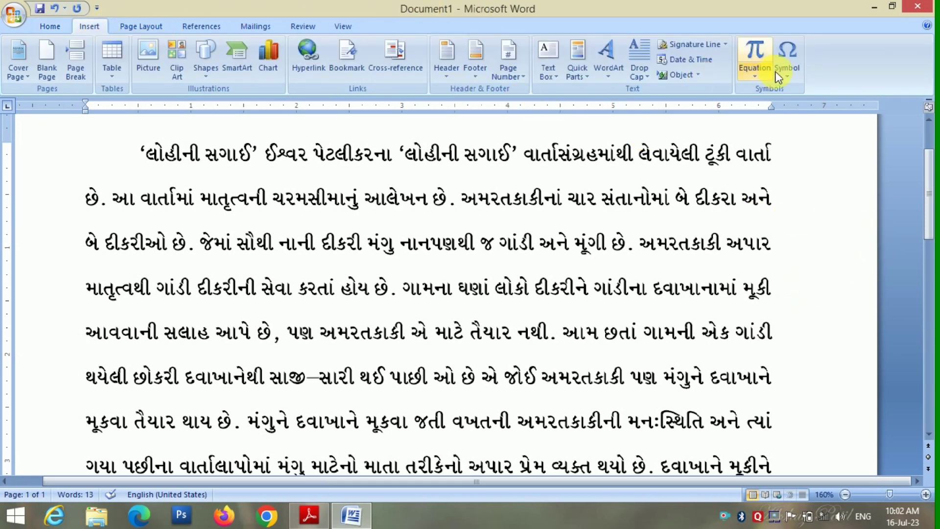
pyautogui.click(789, 73)
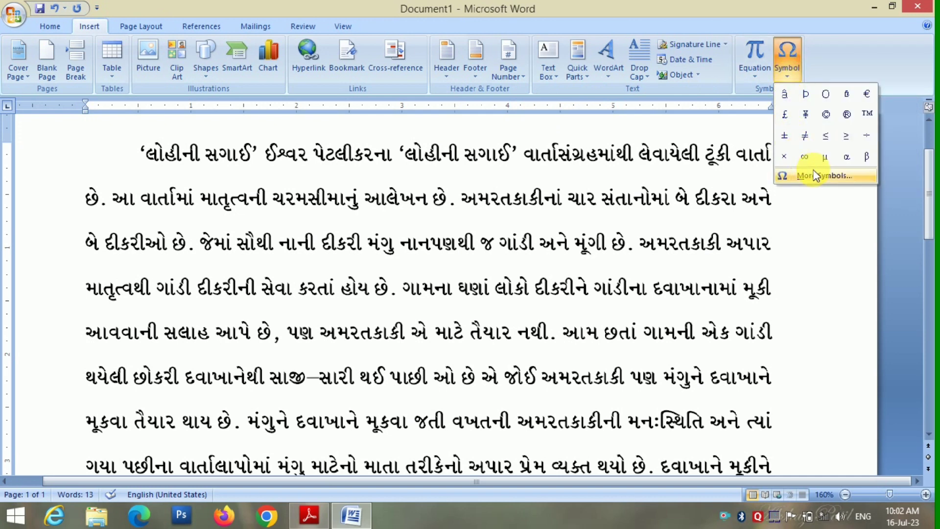
pyautogui.click(815, 175)
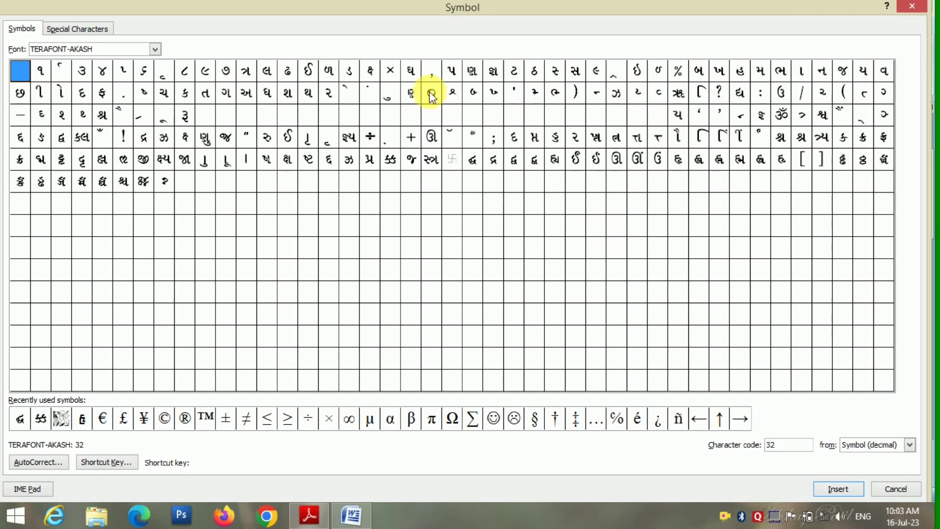
# - Keep TERAFONT-AKASH as the Symbol font and select the glyph with character code 231
pyautogui.click(156, 49)
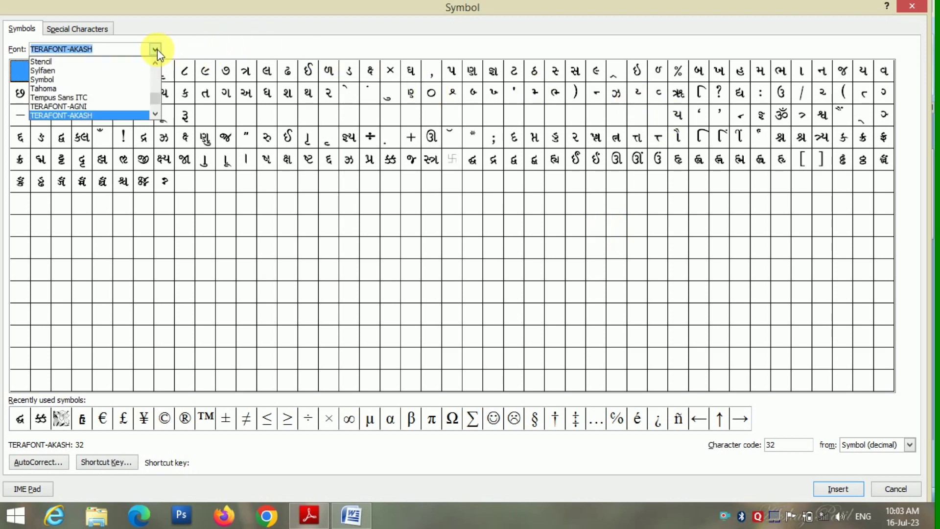
pyautogui.click(117, 113)
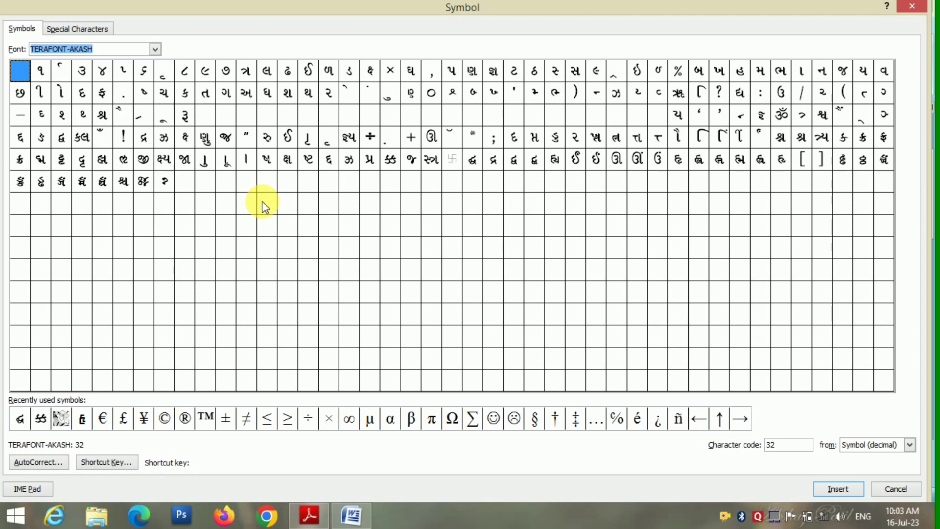
pyautogui.click(576, 158)
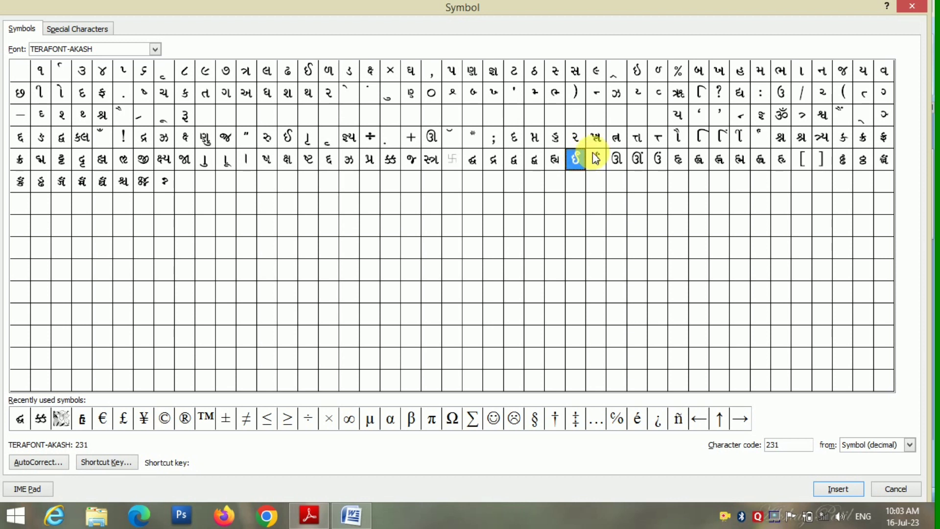
# - Select the glyph with character code 233 and close the Quick Heal subscription expiry popup
pyautogui.click(616, 160)
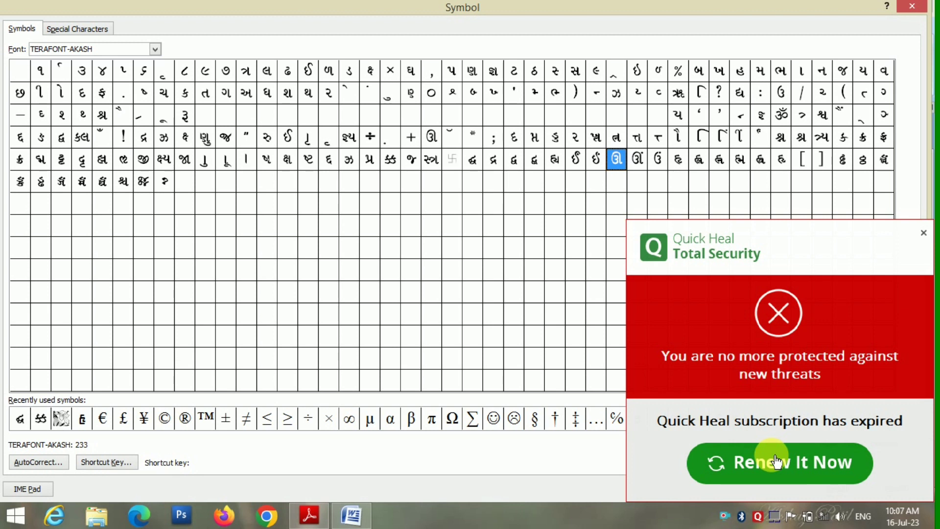
pyautogui.click(924, 233)
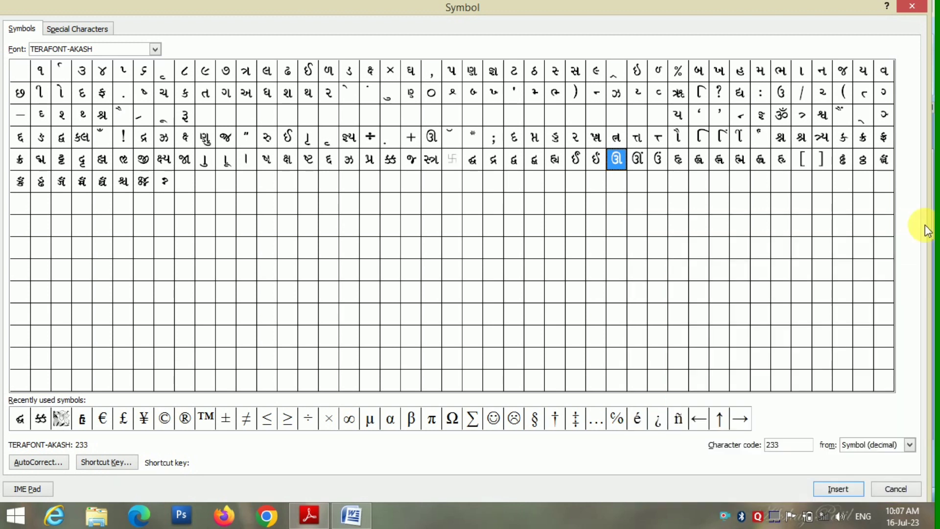